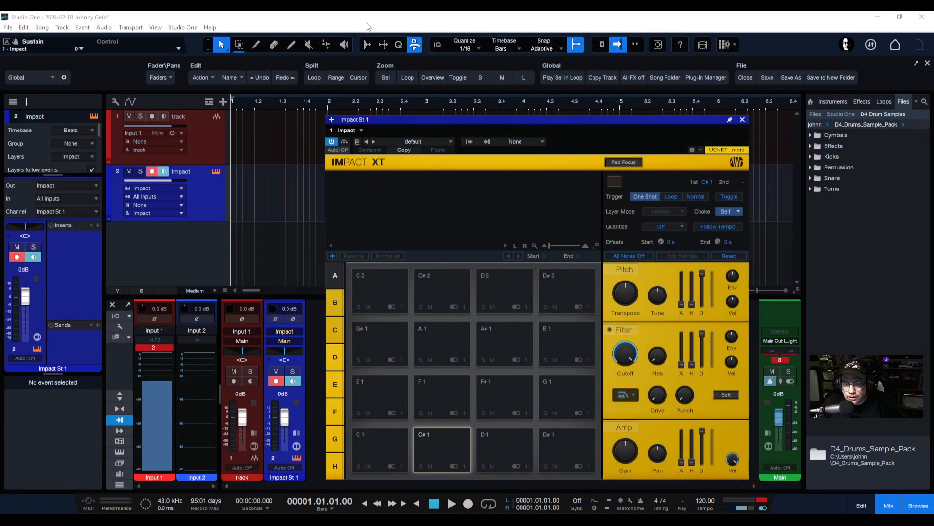
pyautogui.click(405, 291)
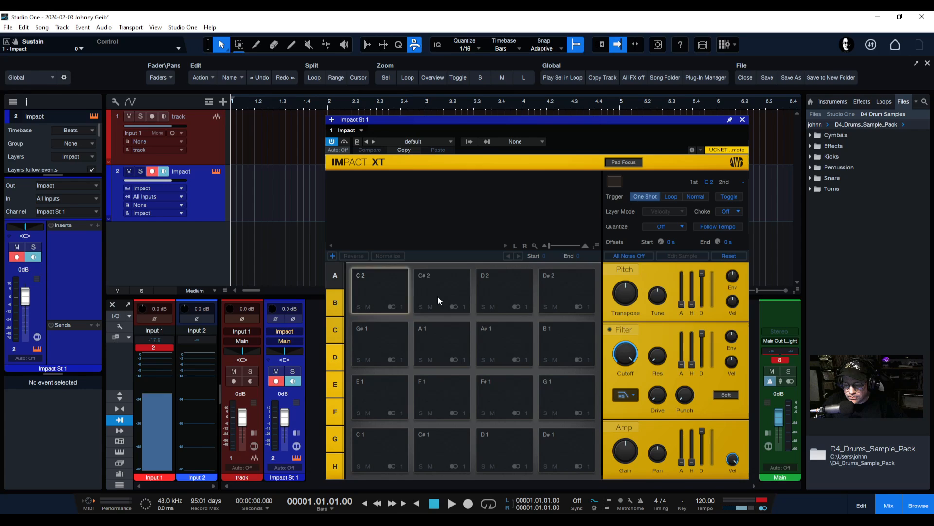
pyautogui.click(443, 345)
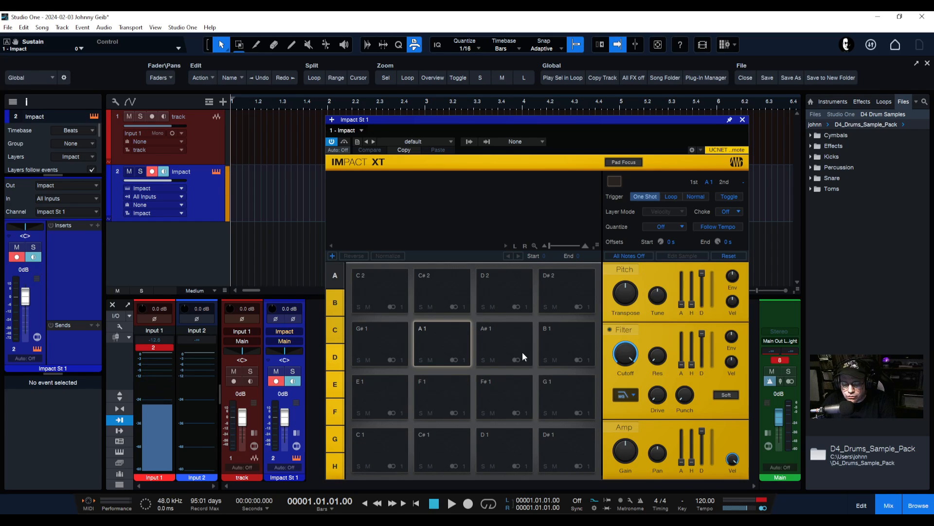
pyautogui.click(445, 405)
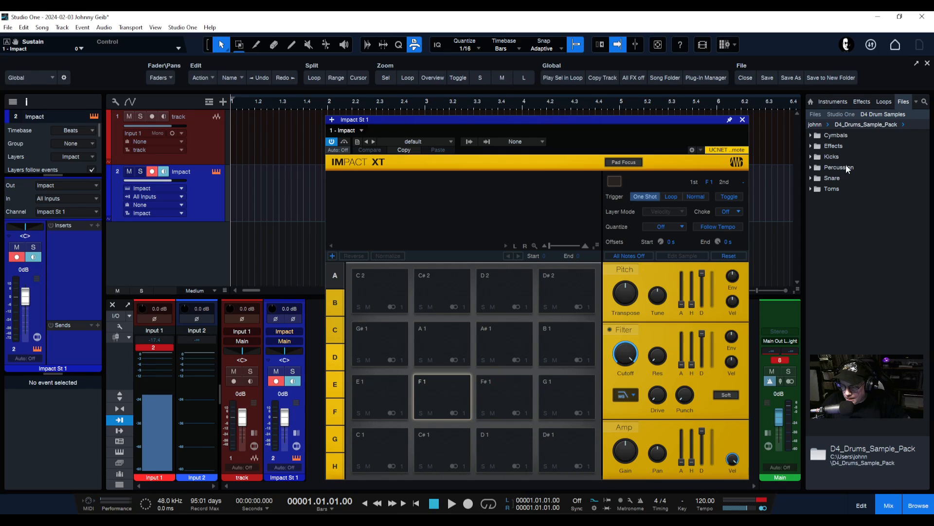
# Add Presence from the Instruments browser as a third track, play a note twice, and close its editor
pyautogui.click(827, 102)
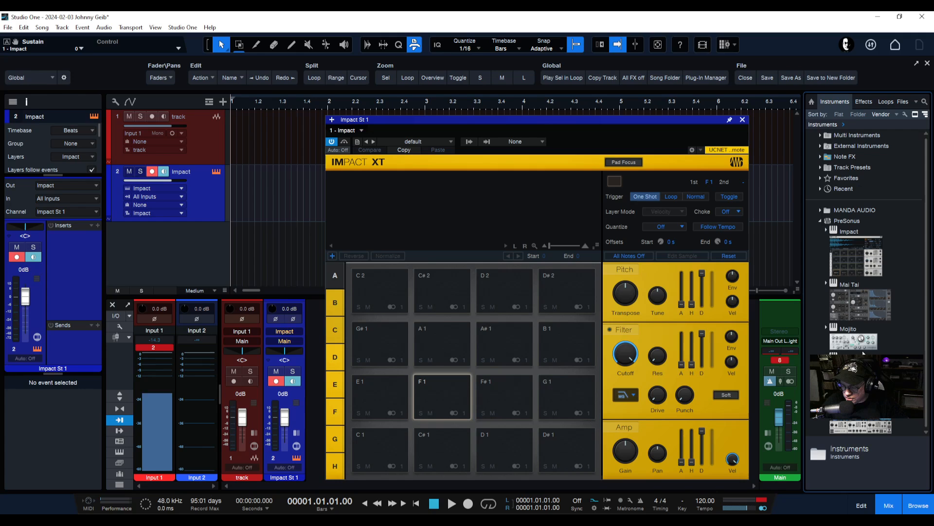
pyautogui.moveTo(853, 366); pyautogui.dragTo(273, 258)
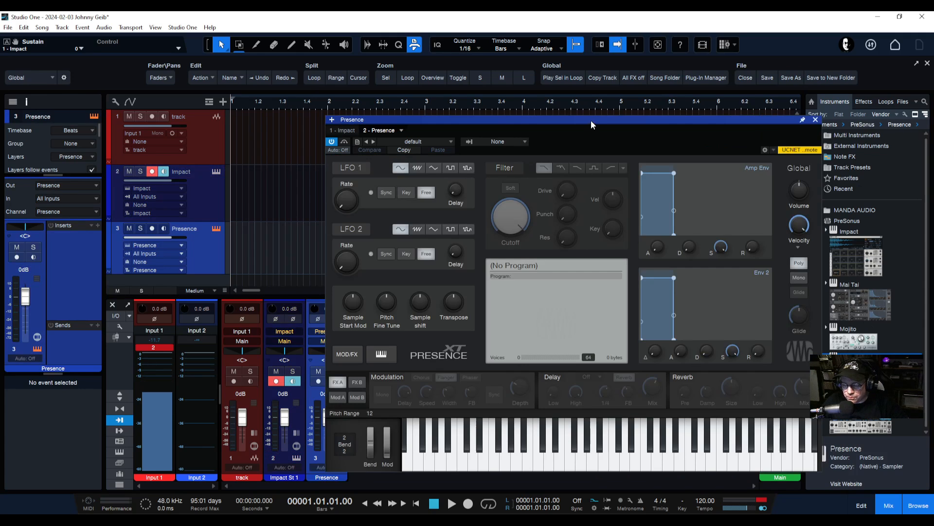
pyautogui.moveTo(591, 120); pyautogui.dragTo(500, 57)
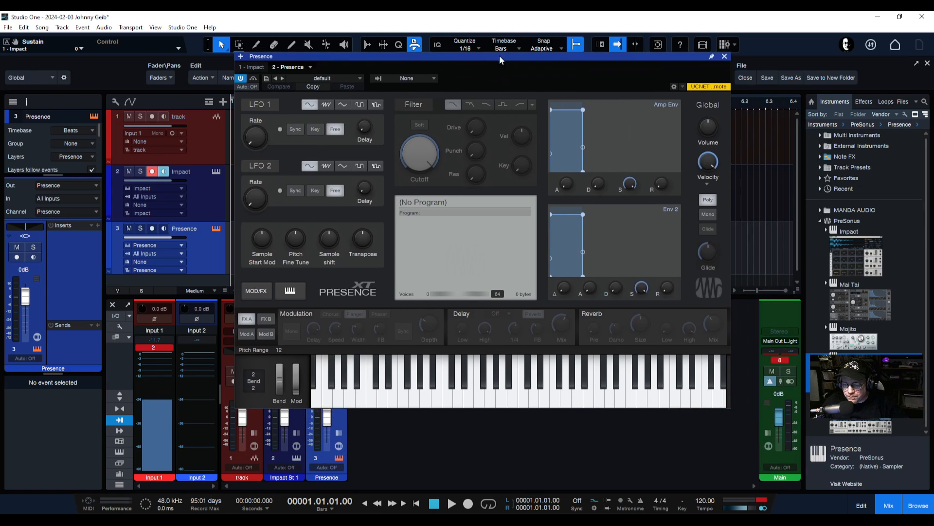
pyautogui.click(375, 397)
pyautogui.click(375, 398)
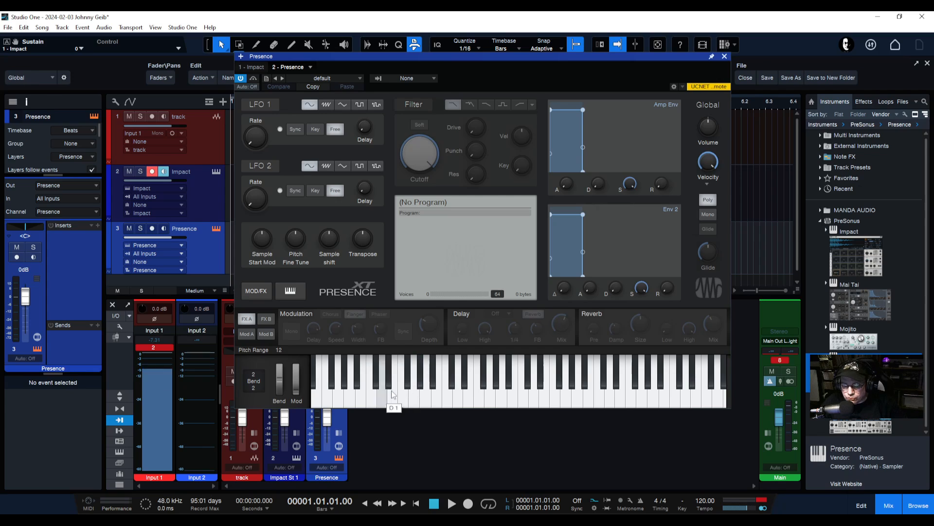
pyautogui.click(725, 57)
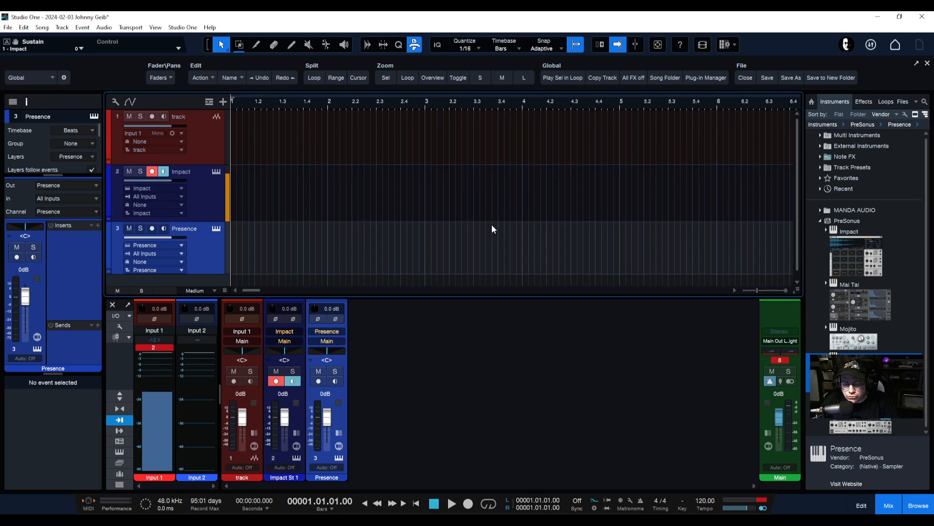
# Open the Impact XT editor and check pads C1, C#1 and D1
pyautogui.click(219, 171)
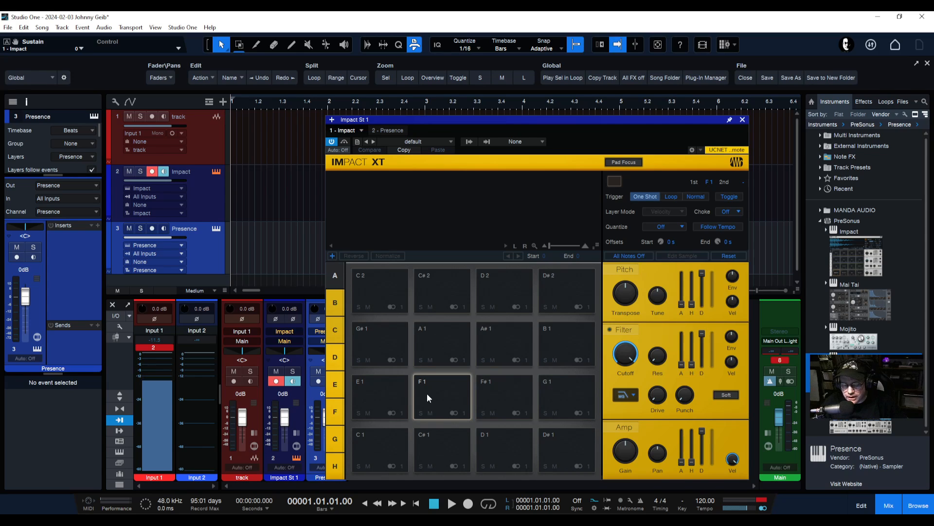
pyautogui.click(381, 437)
pyautogui.click(450, 445)
pyautogui.click(520, 447)
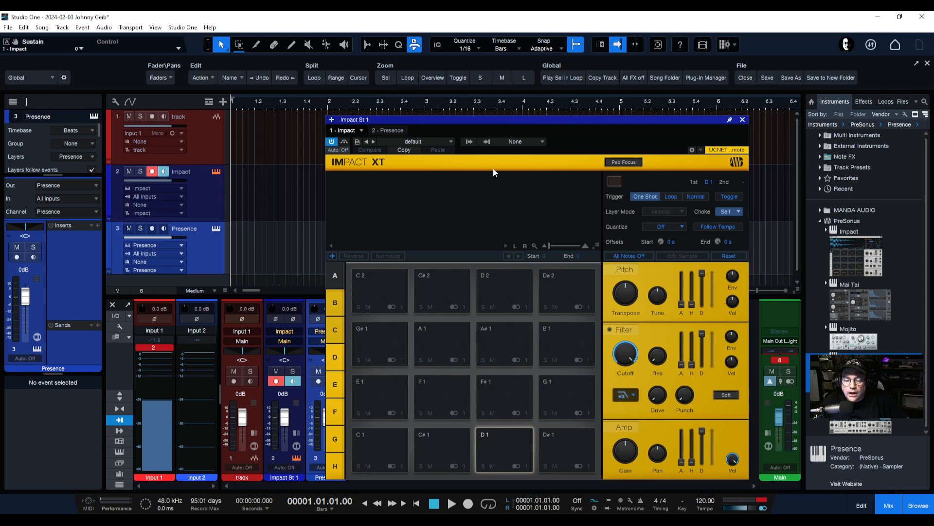
# Remove the Presence track along with its instrument
pyautogui.moveTo(557, 112); pyautogui.dragTo(612, 126)
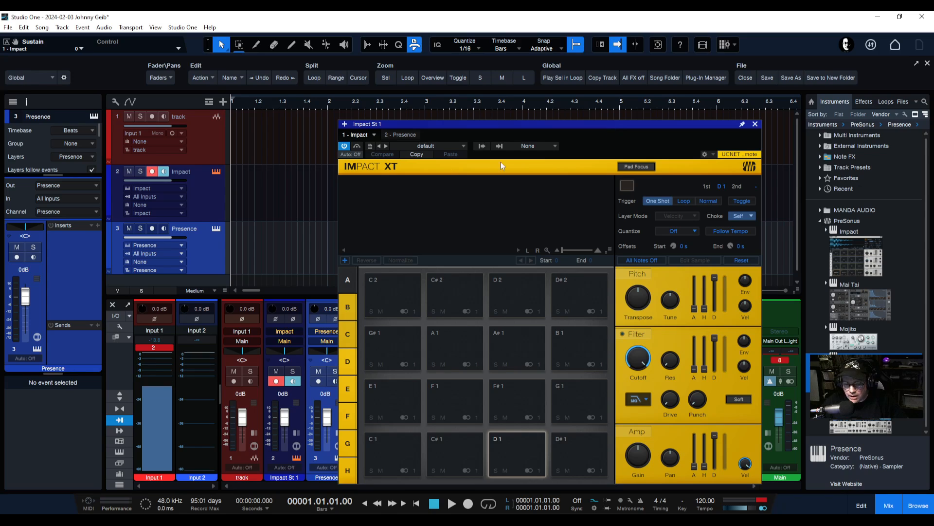
pyautogui.rightClick(202, 246)
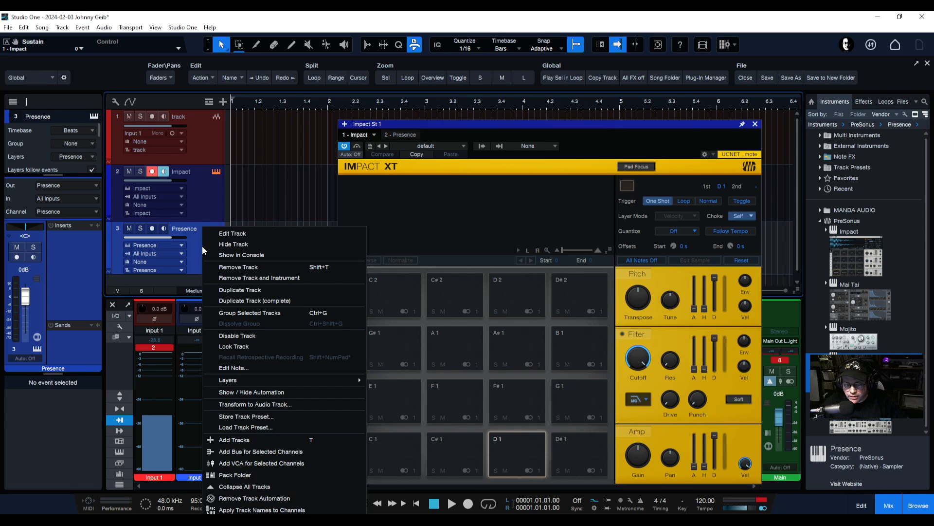
pyautogui.click(254, 278)
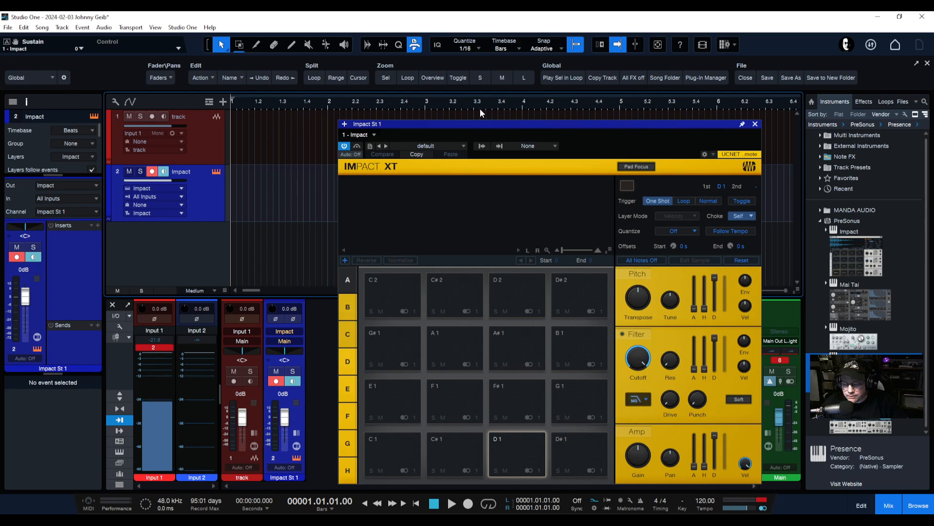
pyautogui.moveTo(531, 124)
pyautogui.mouseDown()
pyautogui.moveTo(504, 120)
pyautogui.moveTo(517, 121)
pyautogui.mouseUp()
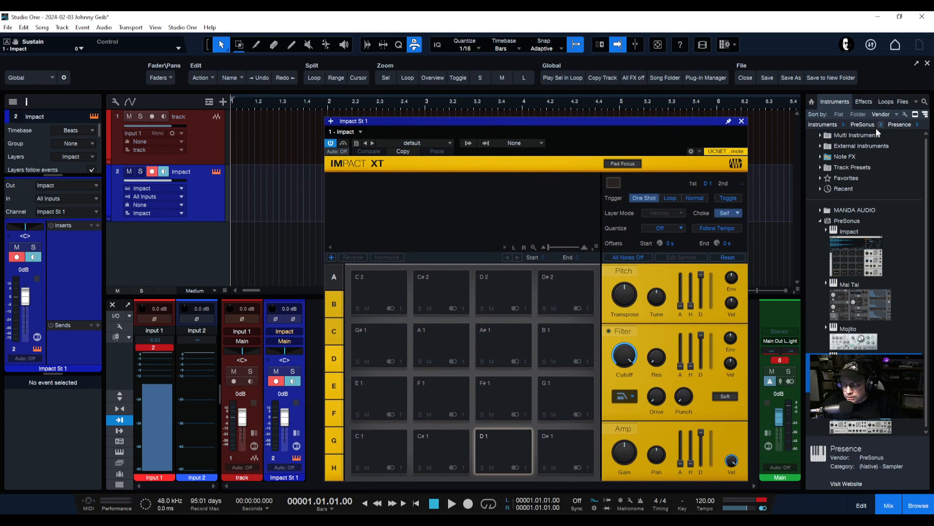
# In Files > Kicks, preview Kik01_BigO_v105, then drop Kik01_BigO_v127 onto pad C1
pyautogui.click(903, 102)
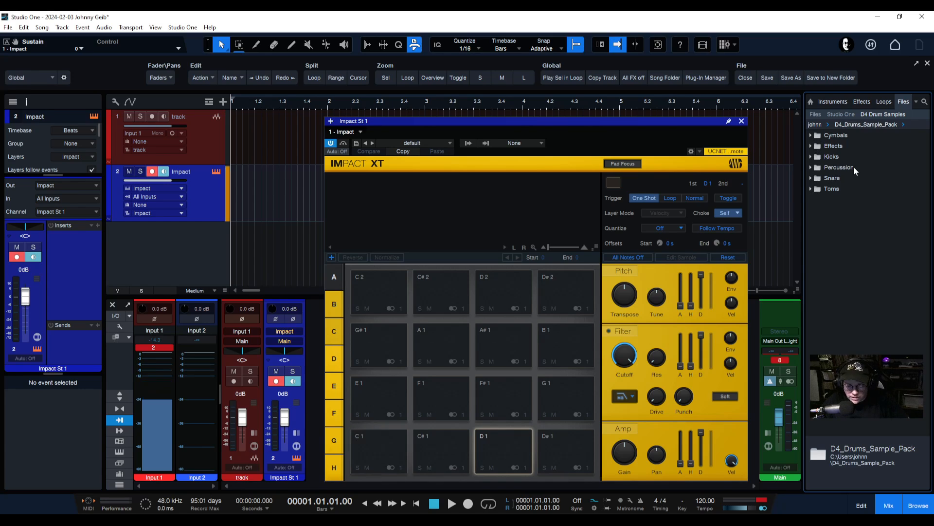
pyautogui.click(816, 160)
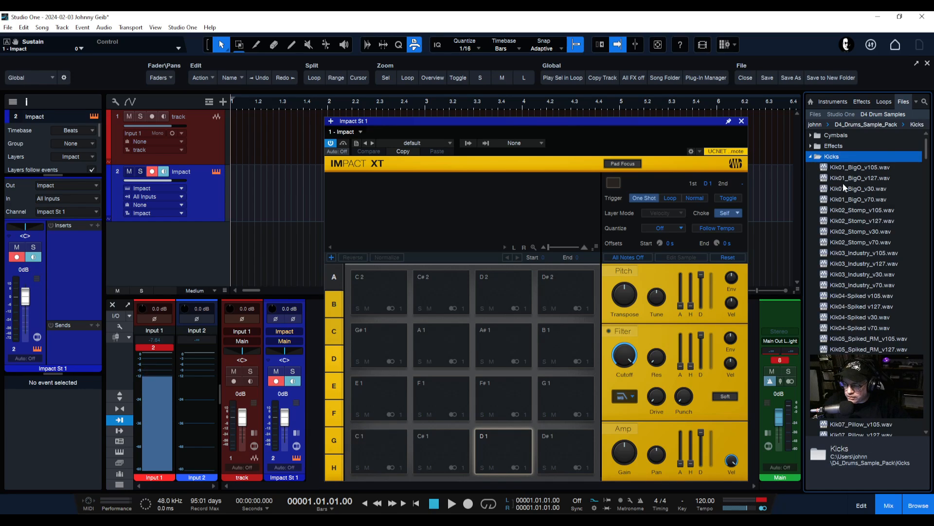
pyautogui.click(841, 168)
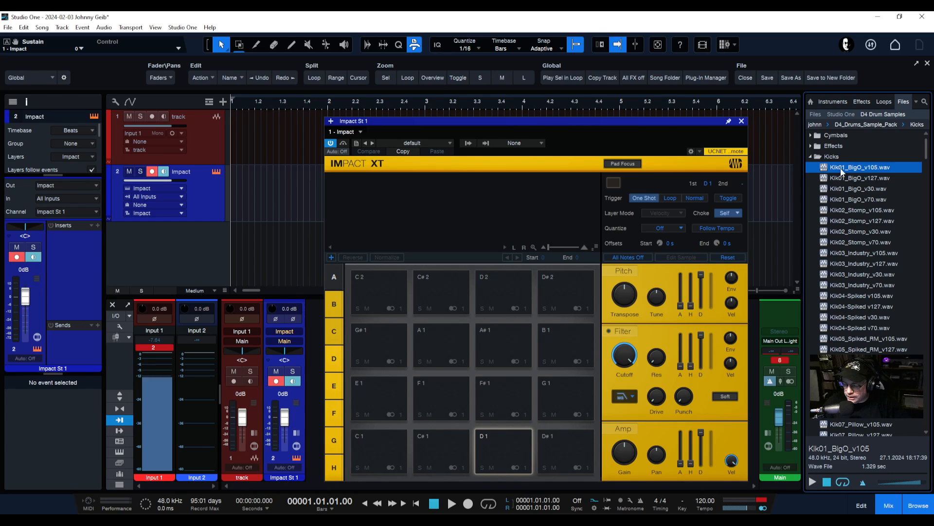
pyautogui.click(812, 482)
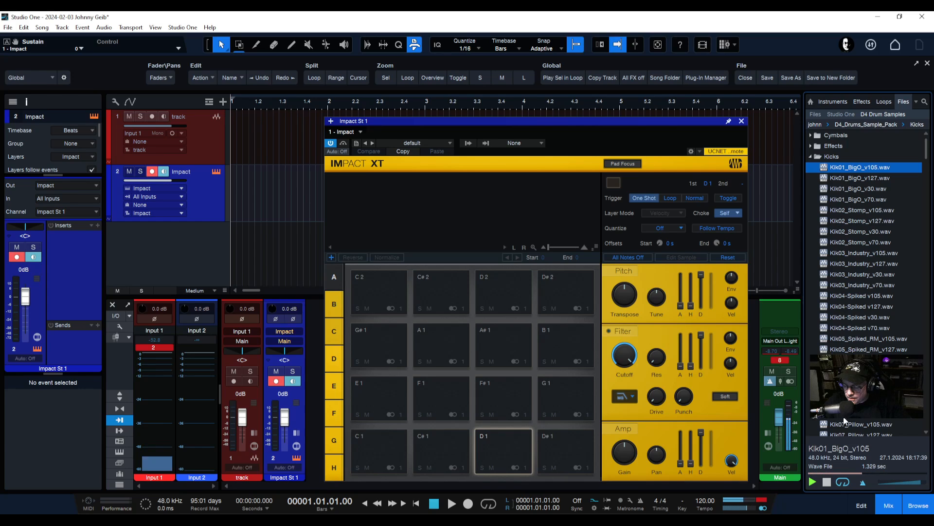
pyautogui.click(835, 178)
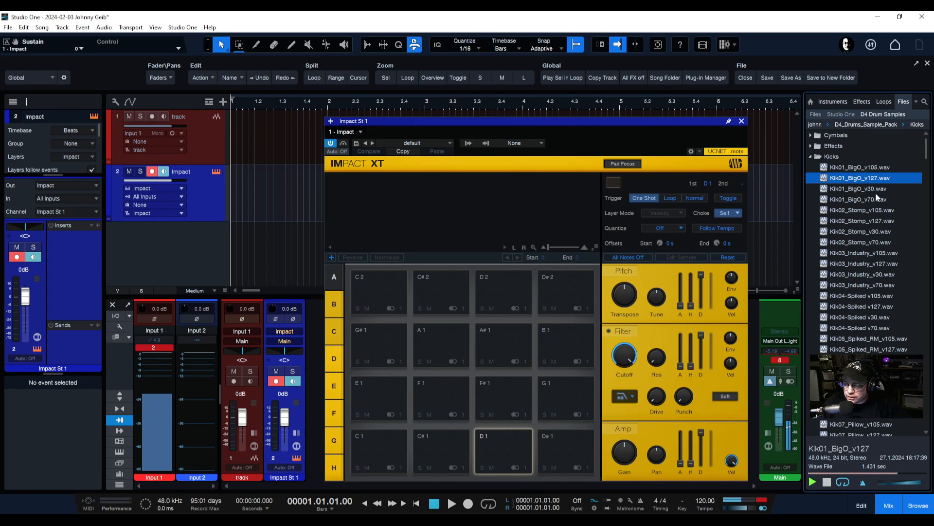
pyautogui.moveTo(843, 178); pyautogui.dragTo(371, 449)
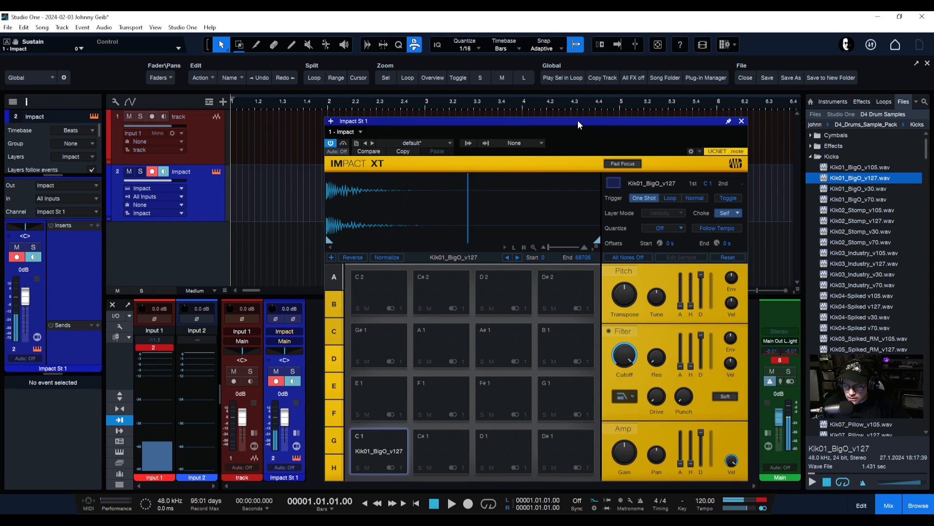
# Change pad C1's choke from Self to Off and collapse the Kicks folder
pyautogui.moveTo(578, 119)
pyautogui.mouseDown()
pyautogui.moveTo(581, 104)
pyautogui.moveTo(572, 101)
pyautogui.moveTo(571, 109)
pyautogui.mouseUp()
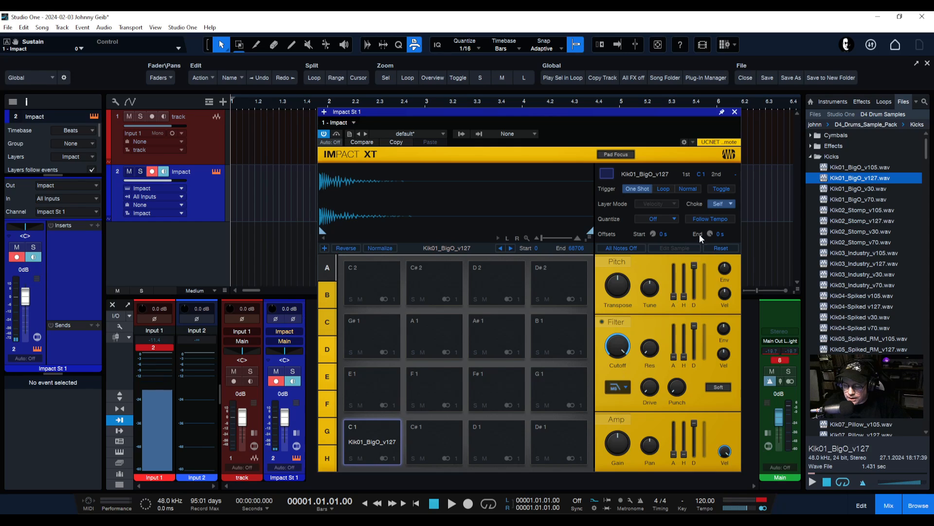
pyautogui.click(729, 205)
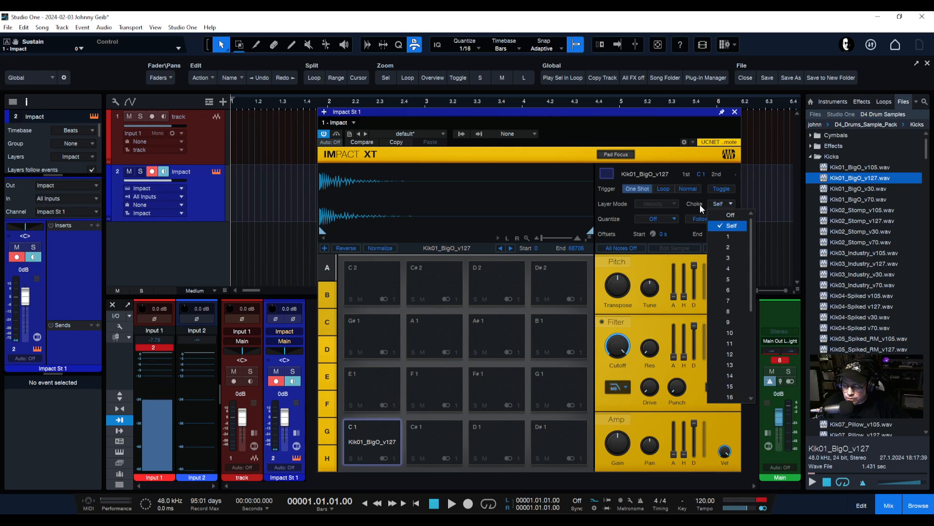
pyautogui.click(729, 214)
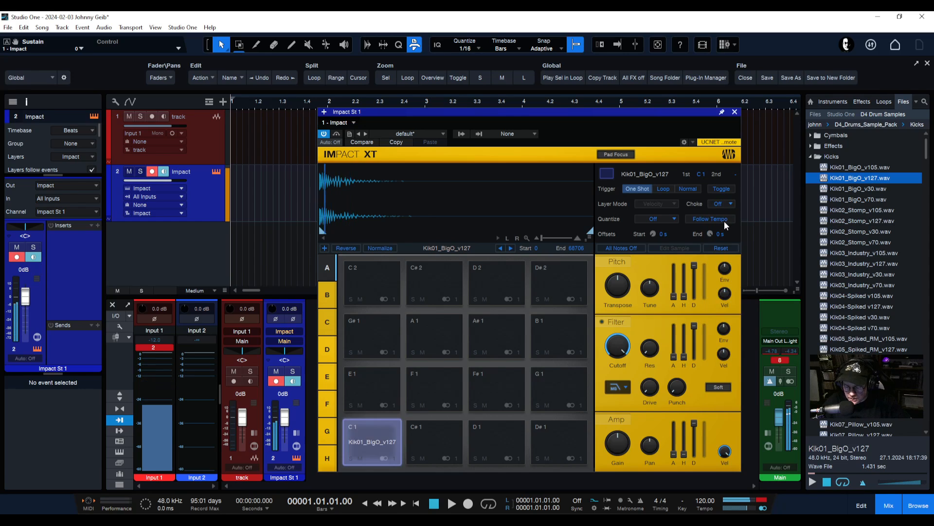
pyautogui.click(811, 156)
# Open the Snare folder and preview the Snr01_RawHide through Snr05_Classic samples
pyautogui.click(814, 180)
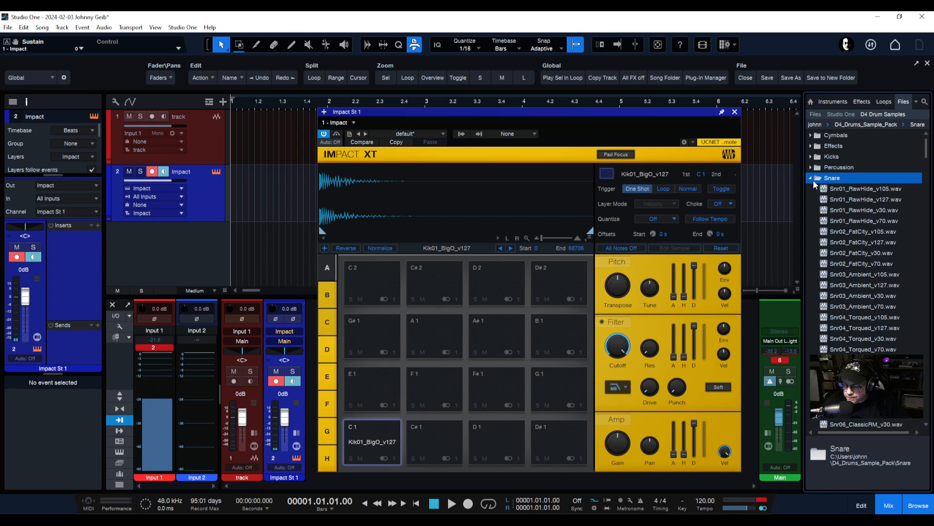
pyautogui.click(849, 191)
pyautogui.click(851, 199)
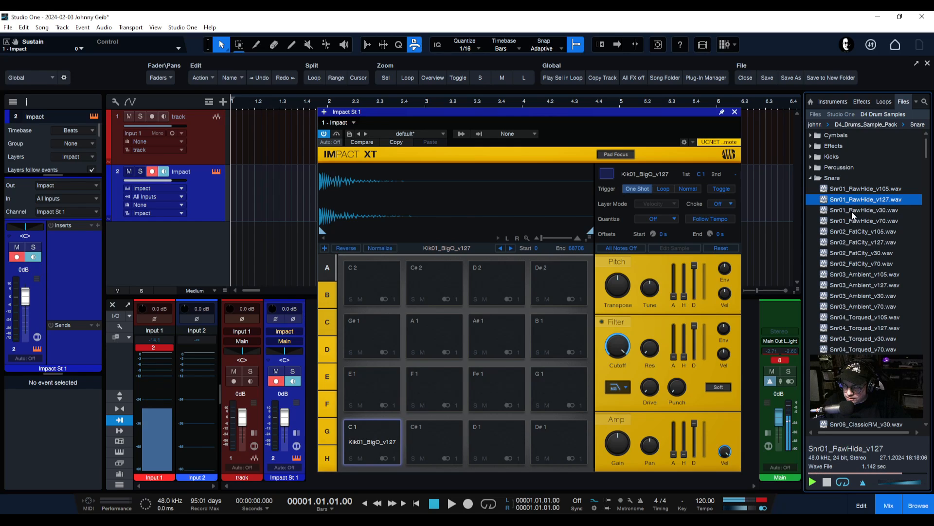
pyautogui.click(852, 211)
pyautogui.click(852, 221)
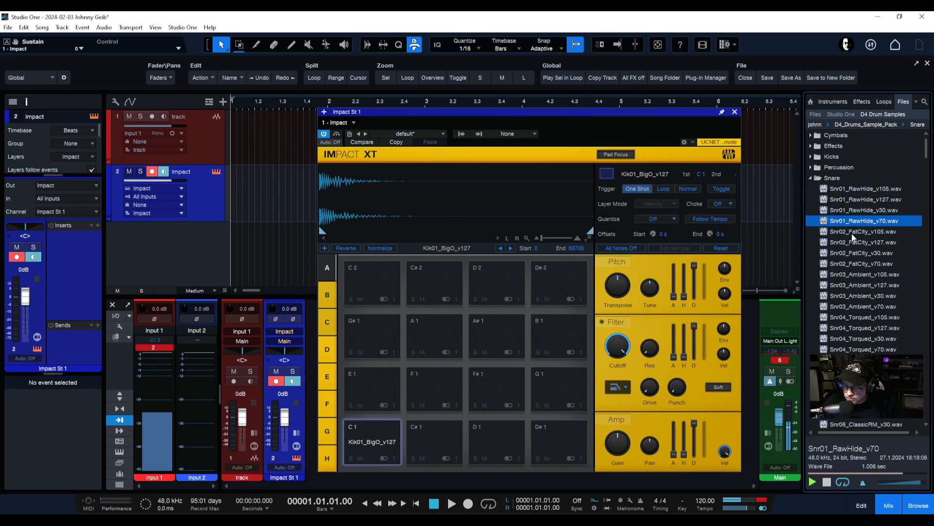
pyautogui.click(852, 232)
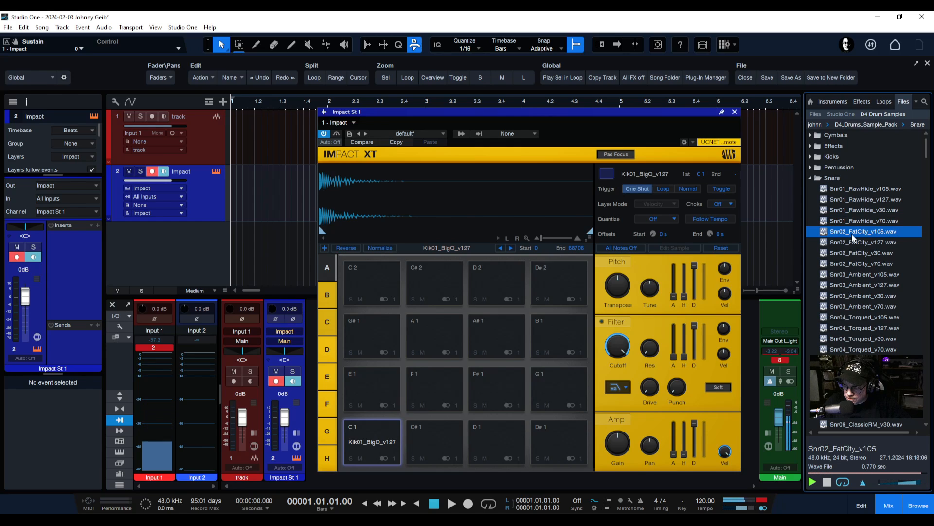
pyautogui.click(854, 243)
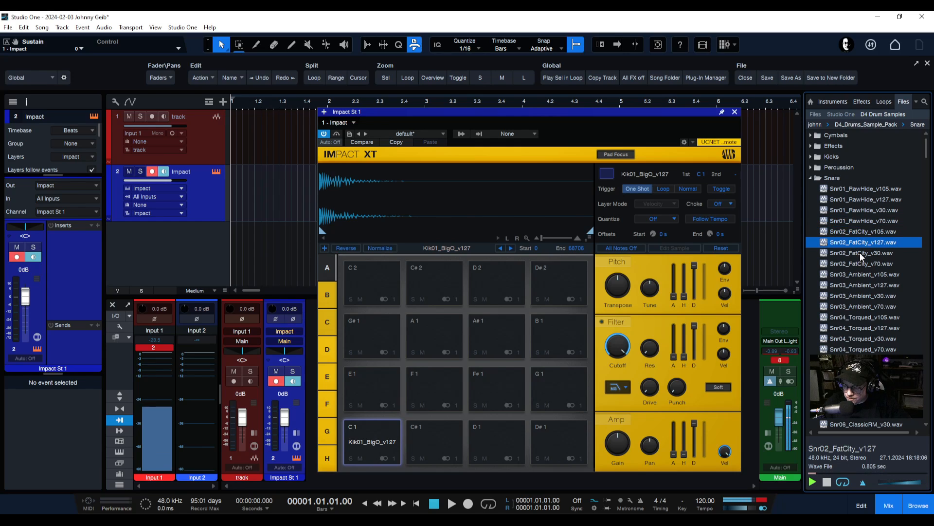
pyautogui.click(863, 275)
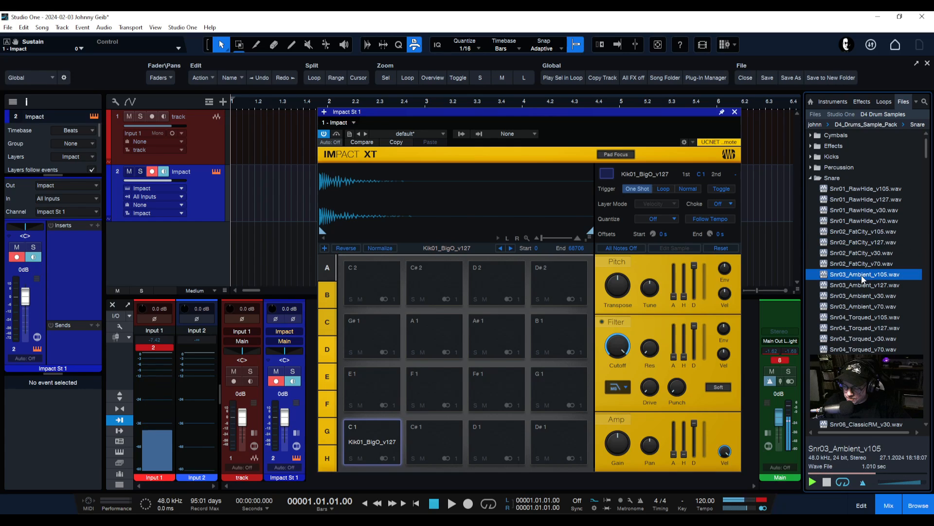
pyautogui.click(857, 285)
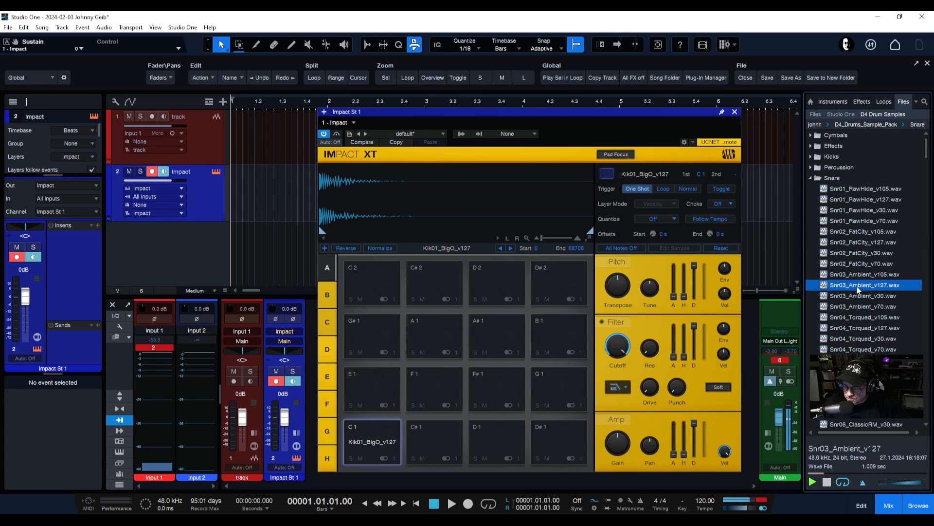
pyautogui.click(862, 318)
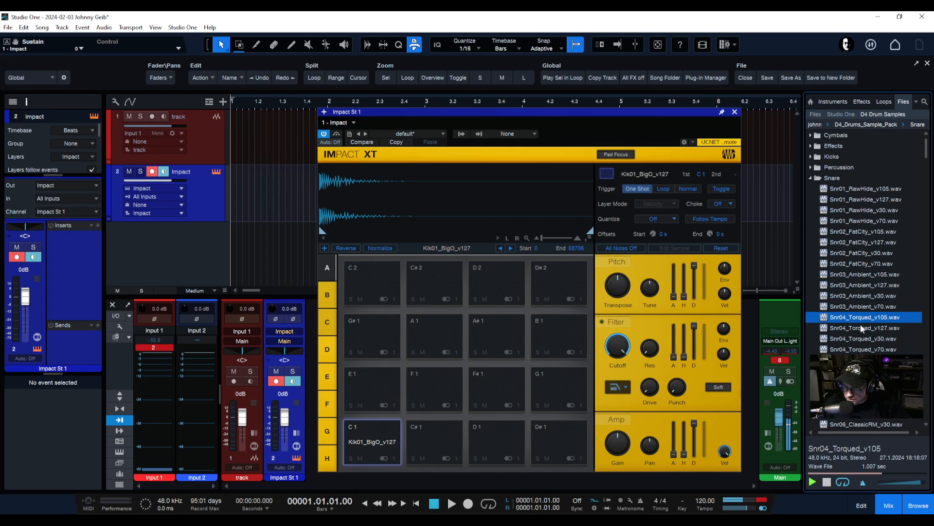
pyautogui.click(860, 327)
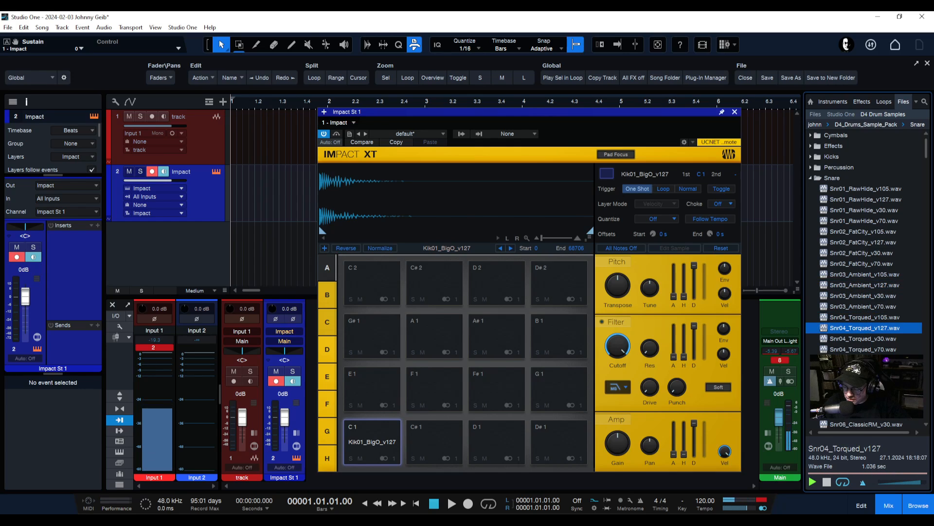
pyautogui.click(860, 370)
# Preview further snares, from Snr09_MIT_Gate_v105 through Snr20_Darker_v127
pyautogui.scroll(-4, 864, 277)
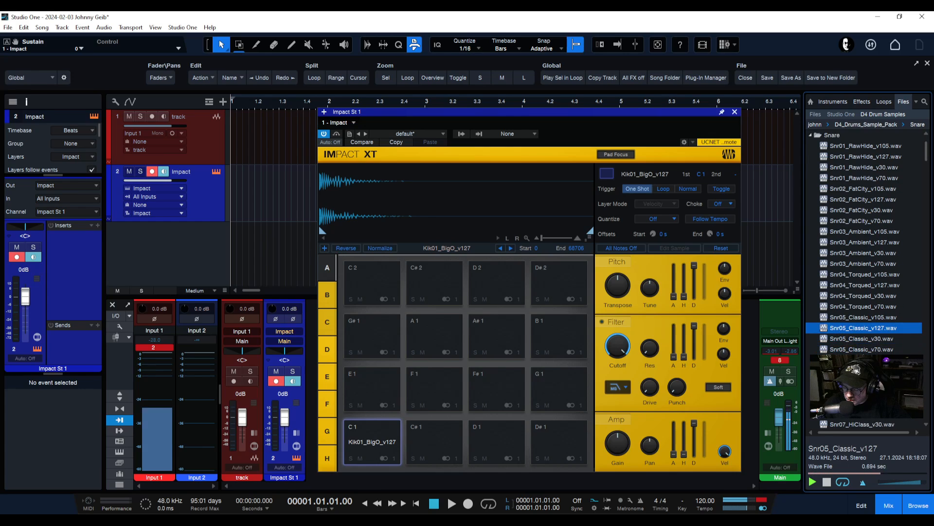
pyautogui.scroll(-2, 860, 362)
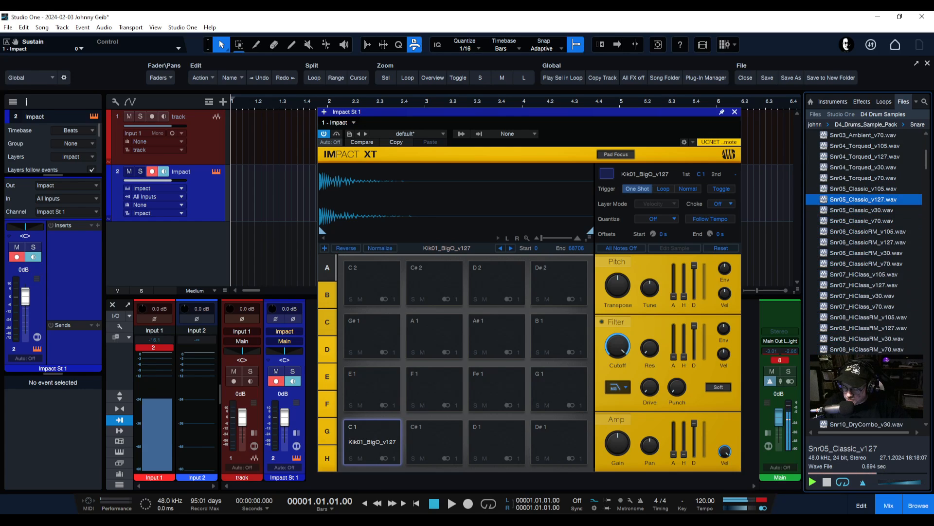
pyautogui.click(860, 360)
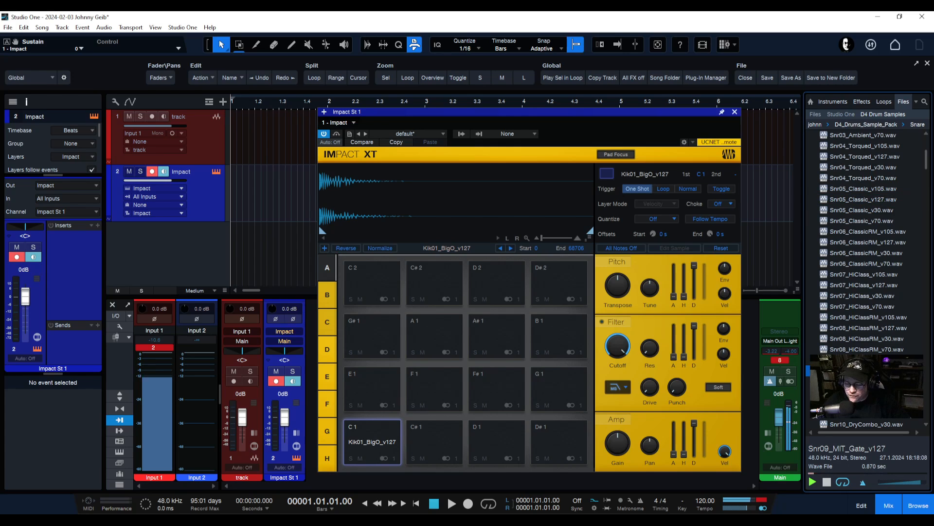
pyautogui.scroll(-2, 864, 243)
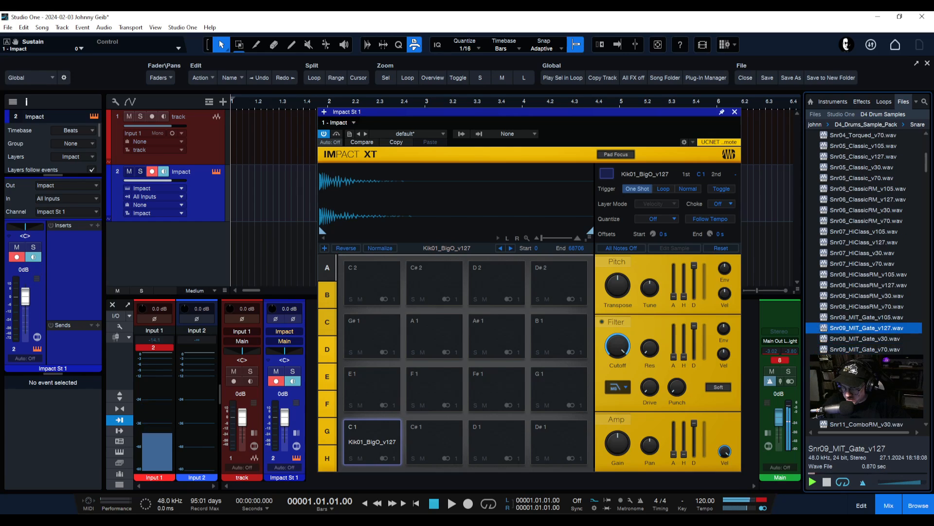
pyautogui.scroll(-1, 864, 370)
pyautogui.click(864, 370)
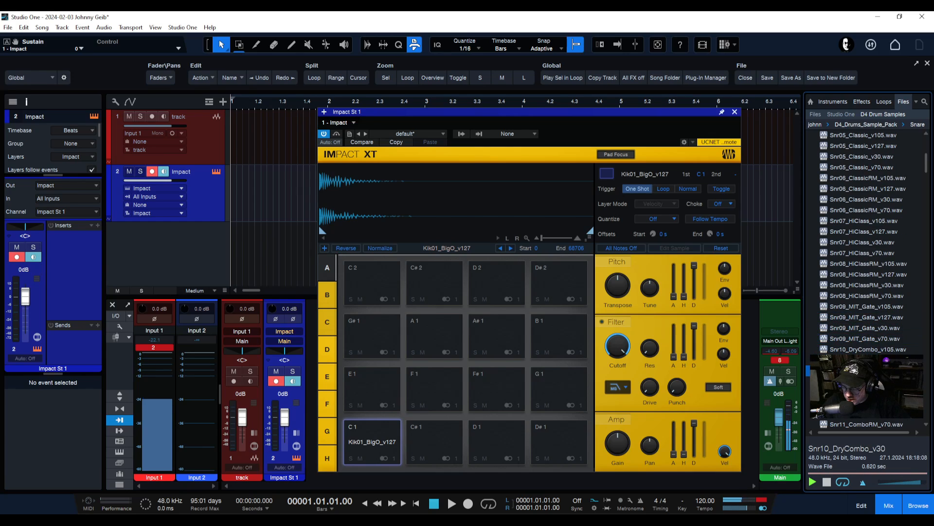
pyautogui.press('Down')
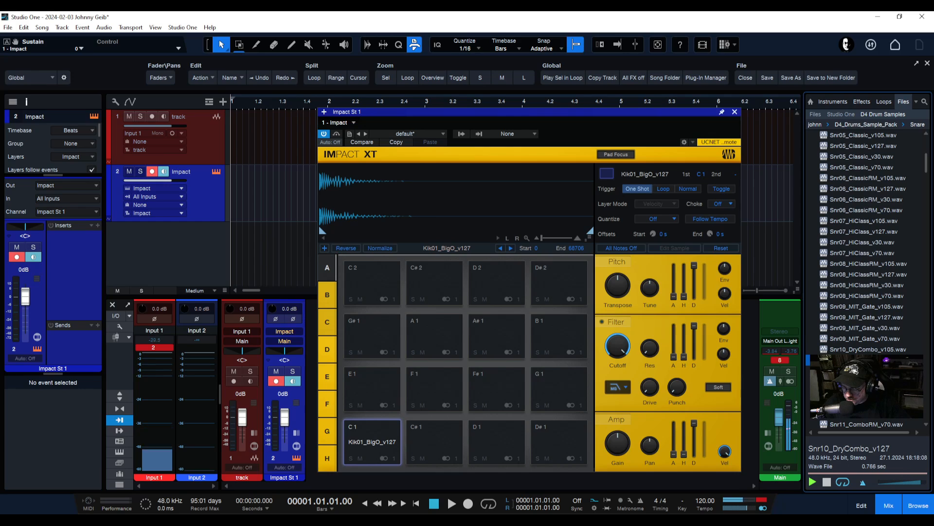
pyautogui.press('Up')
pyautogui.press('Up')
pyautogui.click(864, 392)
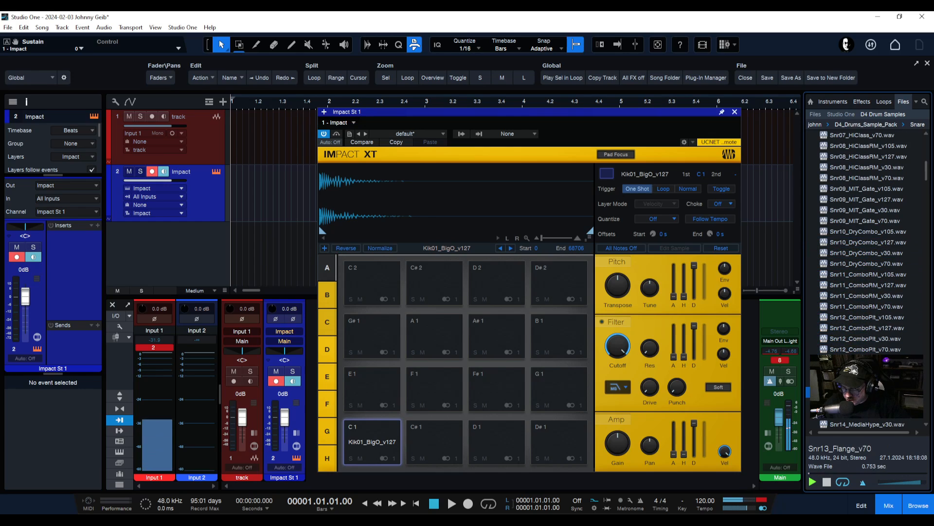
pyautogui.click(864, 370)
pyautogui.scroll(-4, 864, 371)
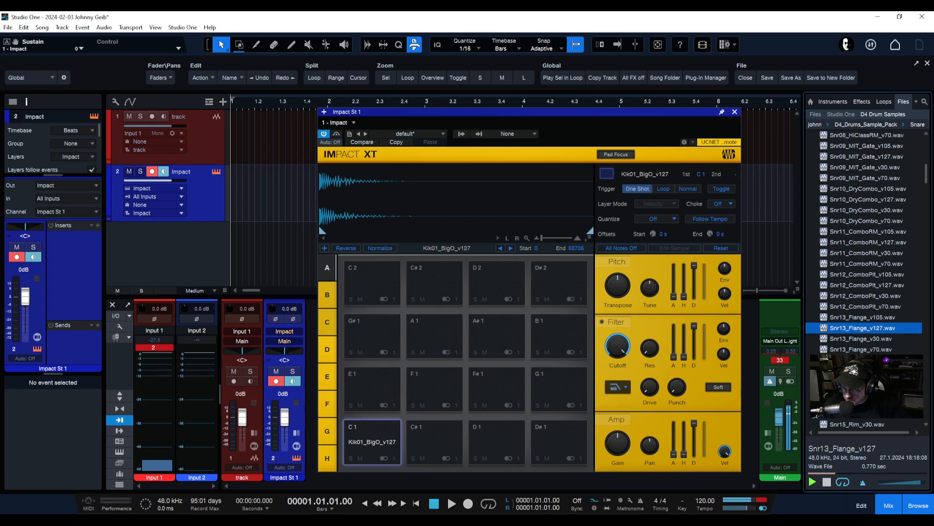
pyautogui.click(864, 371)
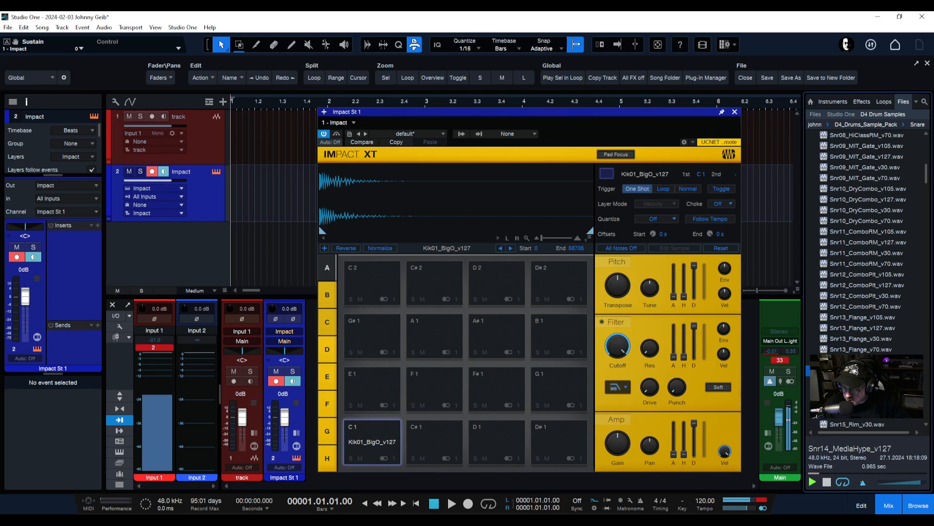
pyautogui.scroll(-2, 864, 371)
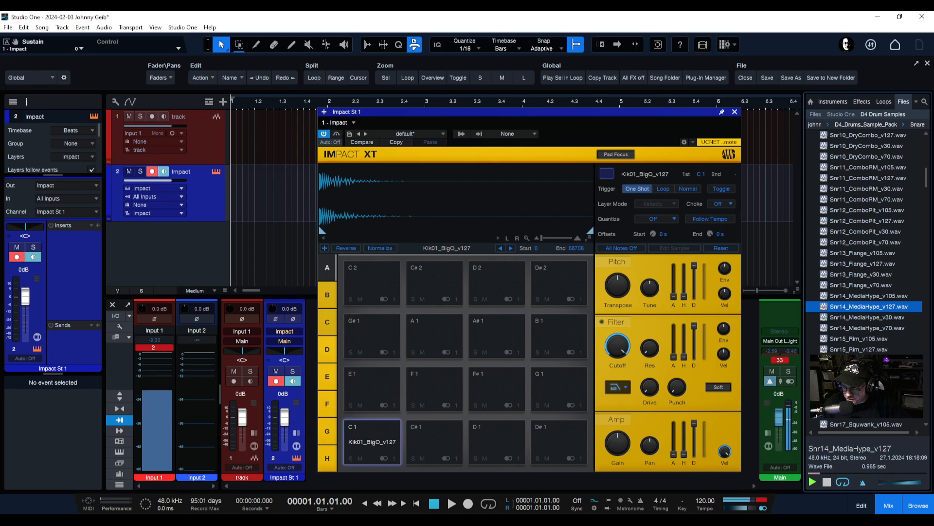
pyautogui.click(864, 391)
pyautogui.scroll(-3, 864, 392)
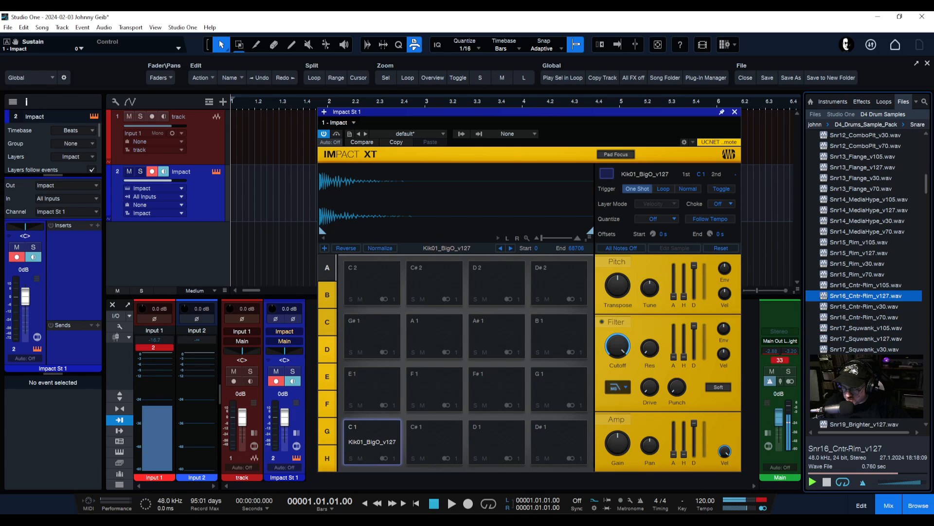
pyautogui.click(864, 338)
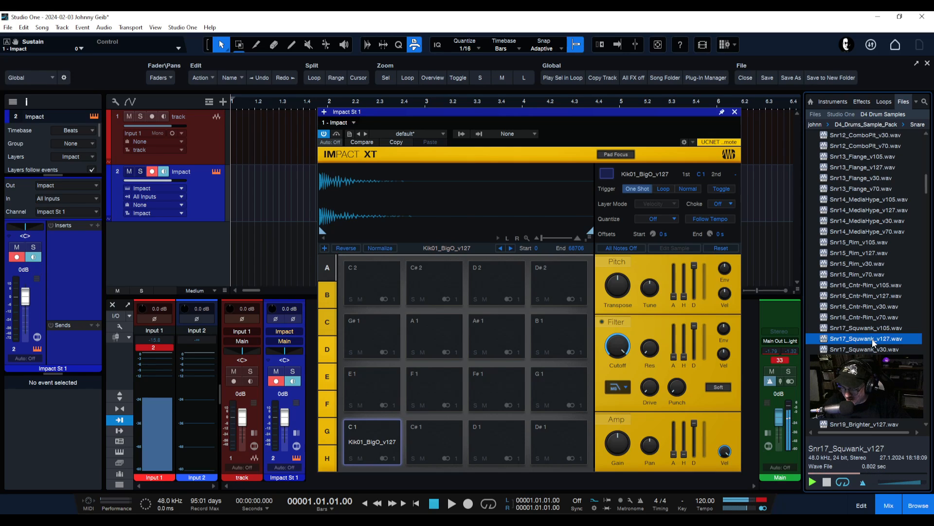
pyautogui.scroll(-2, 852, 367)
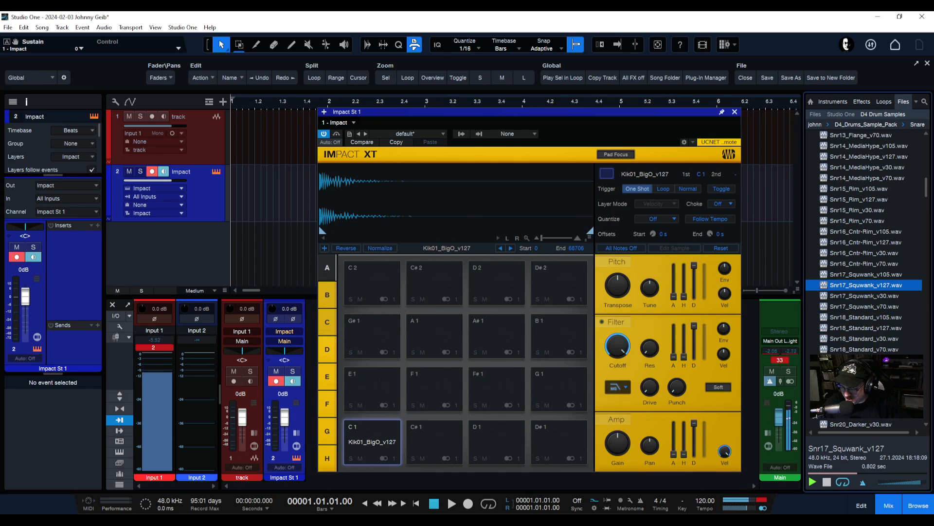
pyautogui.click(857, 370)
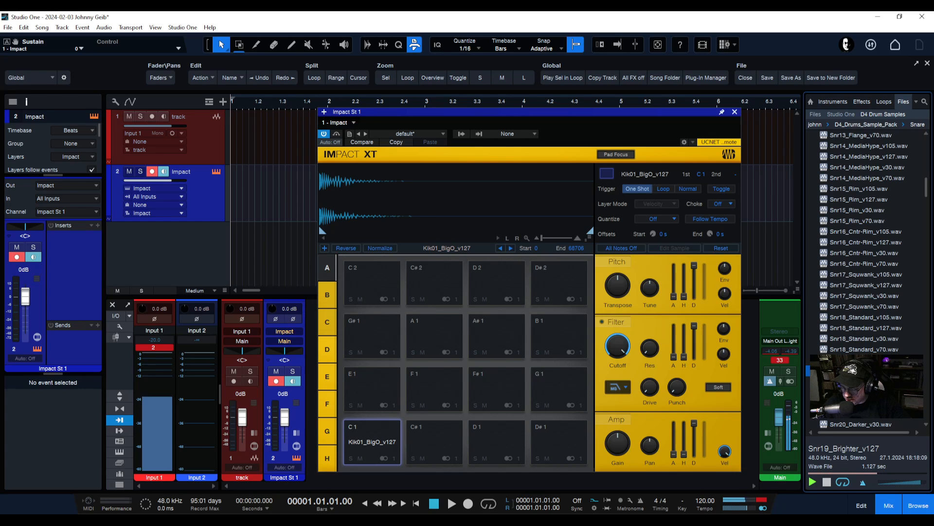
pyautogui.scroll(-3, 860, 389)
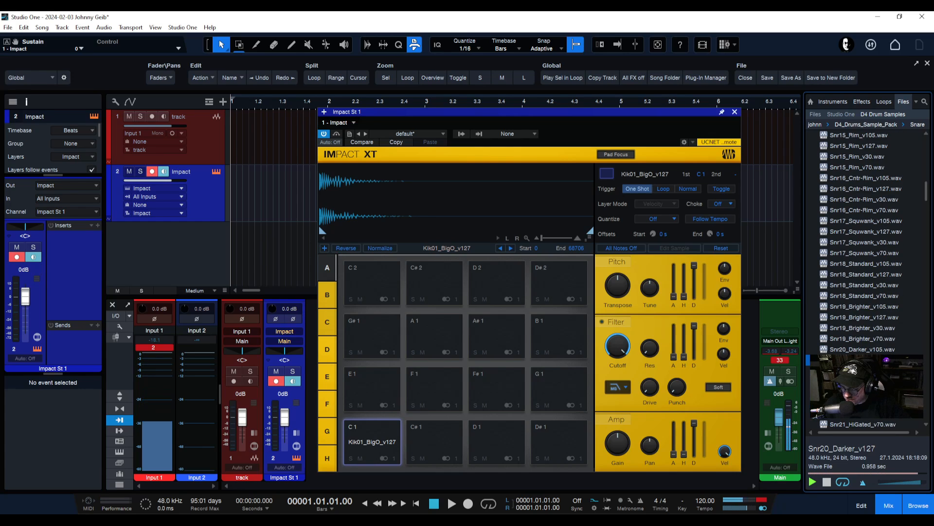
pyautogui.click(861, 317)
# Preview Snr21_HiGated to Snr26_WetPicc and Snr15_Rim, ending on Snr01_RawHide_v127
pyautogui.click(857, 371)
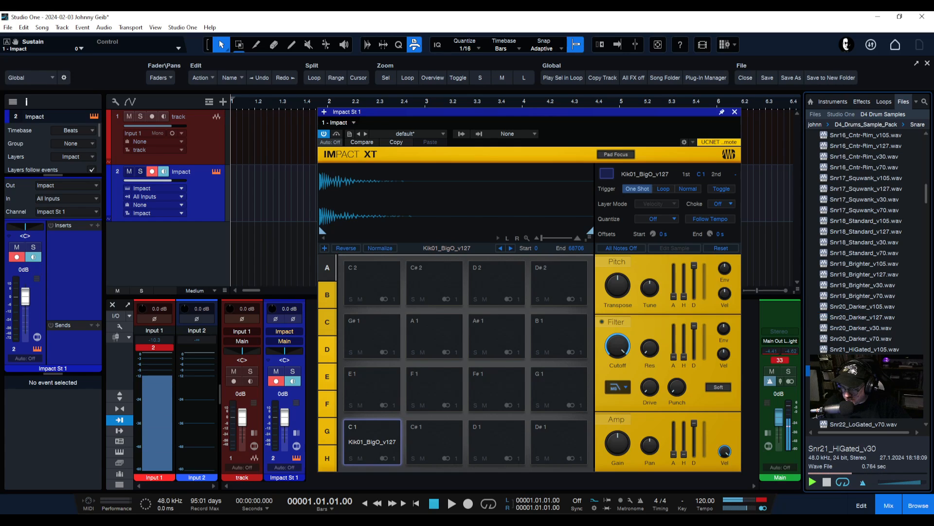
pyautogui.scroll(-2, 864, 272)
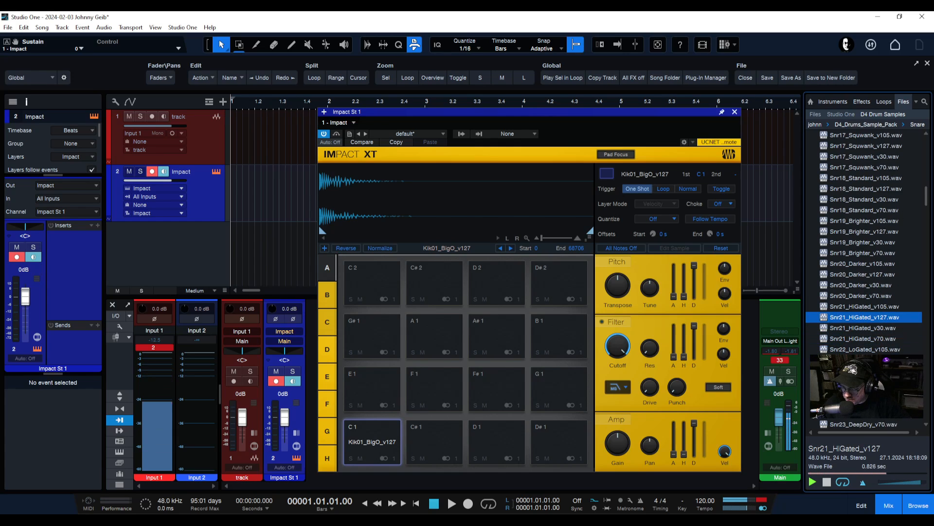
pyautogui.click(864, 263)
pyautogui.scroll(-1, 864, 243)
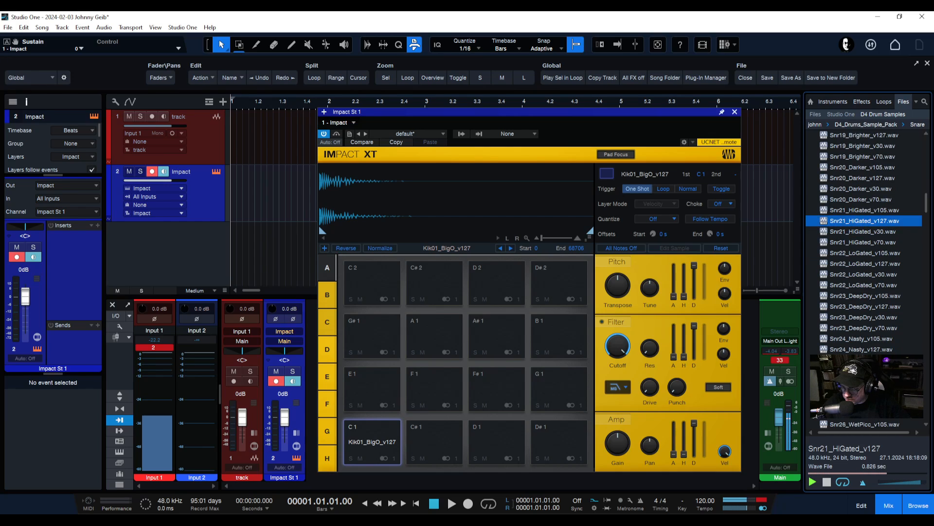
pyautogui.click(864, 368)
pyautogui.click(864, 349)
pyautogui.click(865, 392)
pyautogui.scroll(-1, 864, 390)
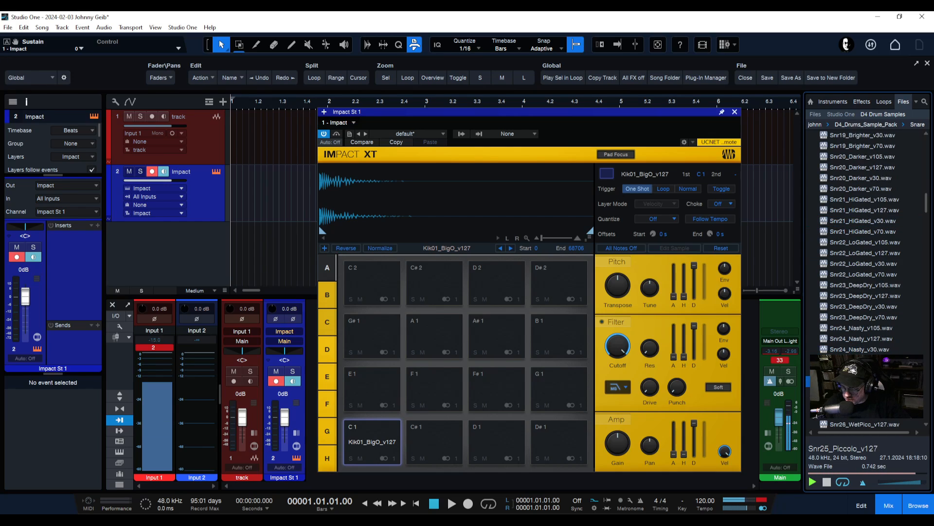
pyautogui.scroll(-2, 864, 243)
pyautogui.click(858, 349)
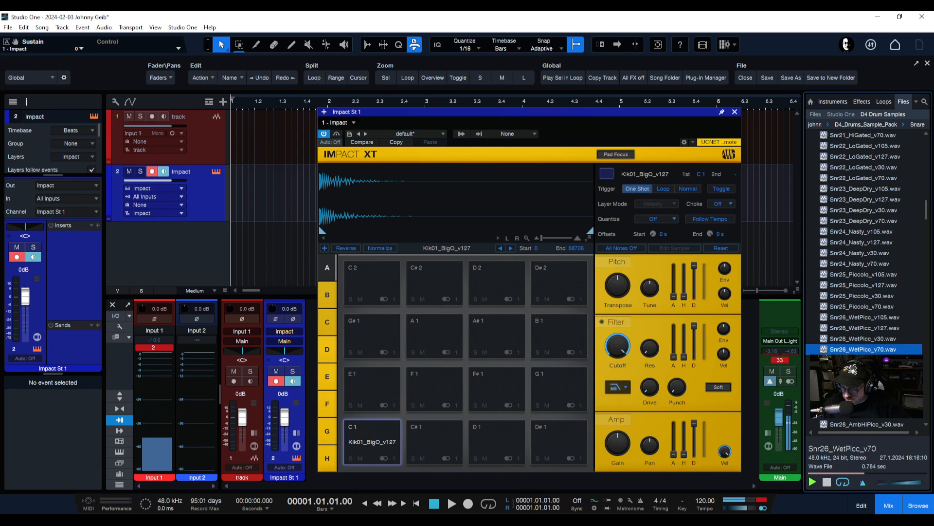
pyautogui.scroll(-4, 858, 349)
pyautogui.scroll(-3, 864, 253)
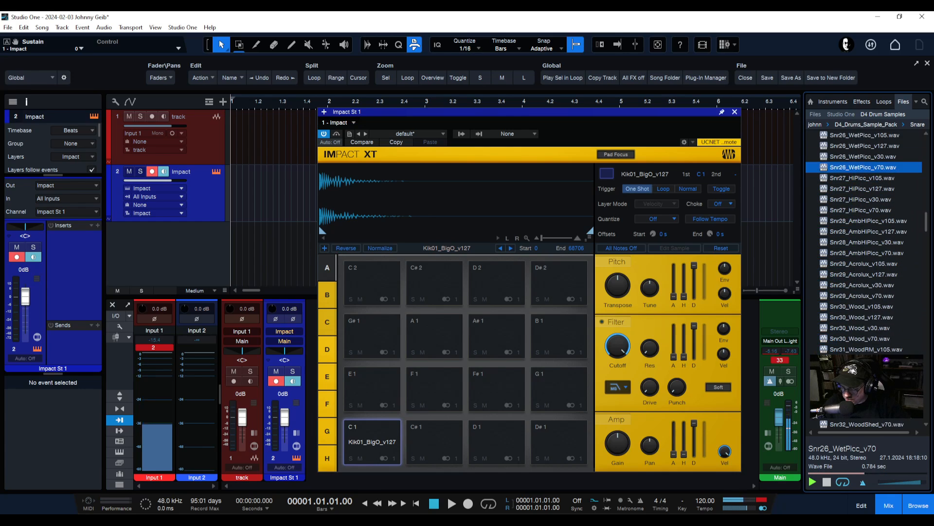
pyautogui.scroll(4, 864, 253)
pyautogui.scroll(10, 864, 243)
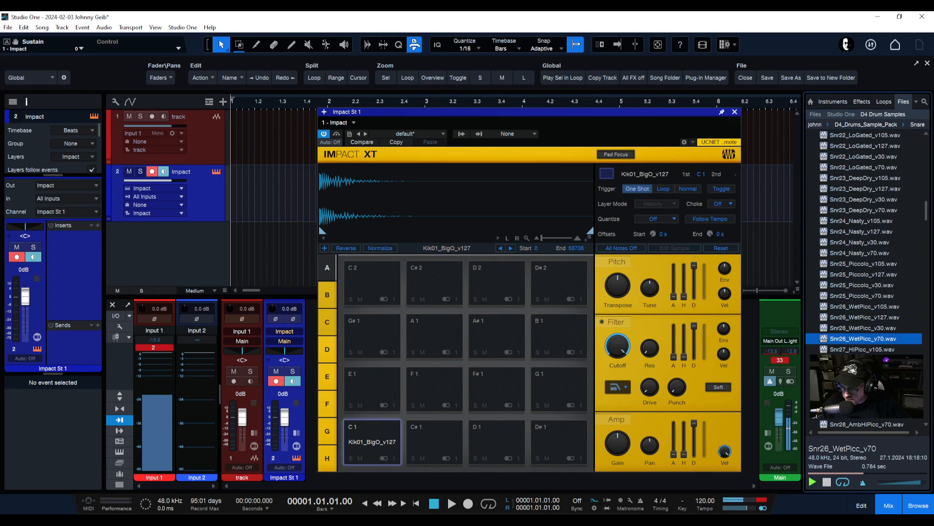
pyautogui.scroll(3, 864, 243)
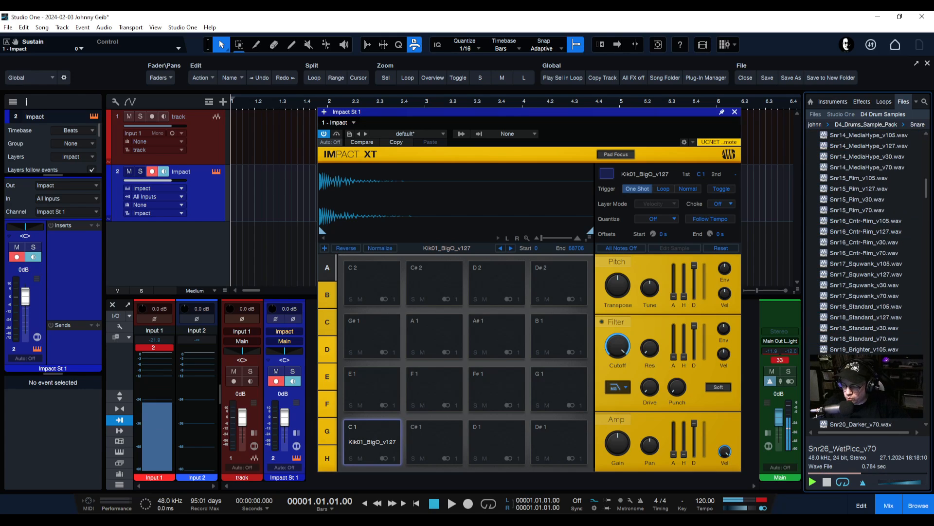
pyautogui.click(854, 241)
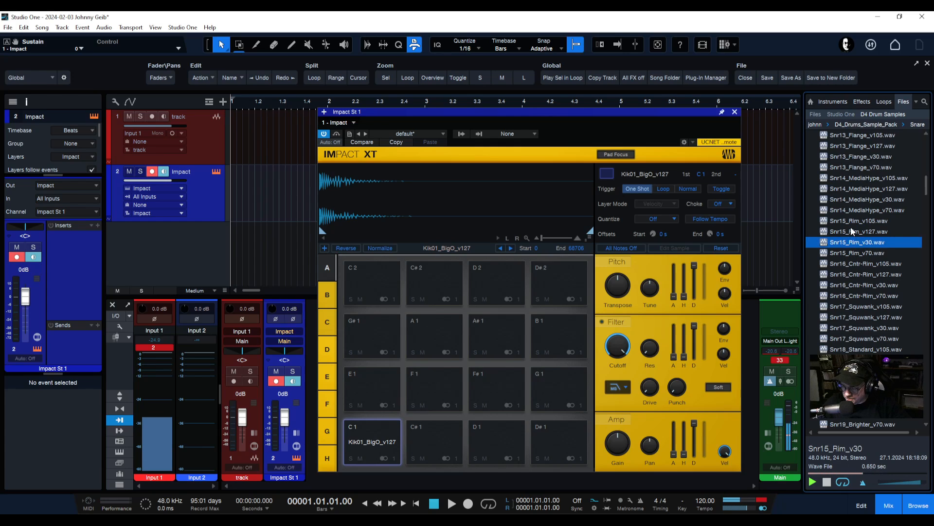
pyautogui.click(851, 228)
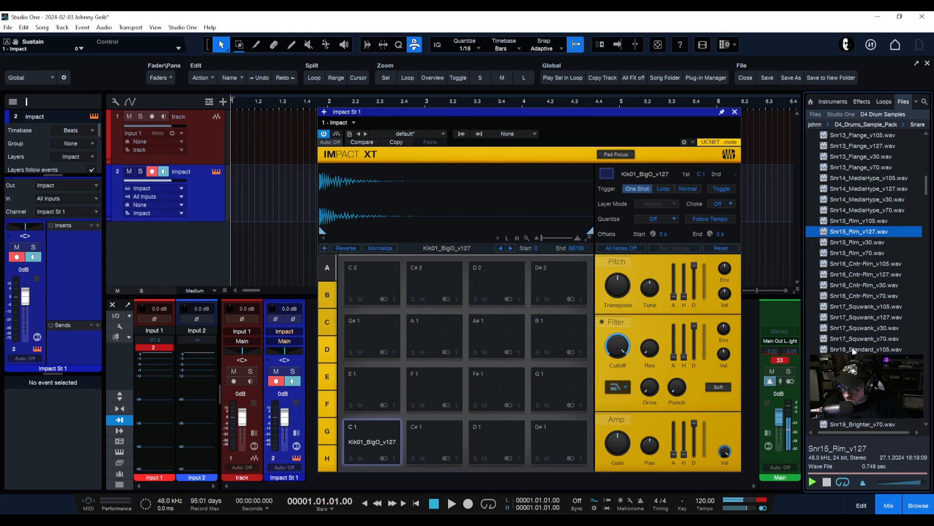
pyautogui.scroll(1, 863, 314)
pyautogui.scroll(3, 863, 314)
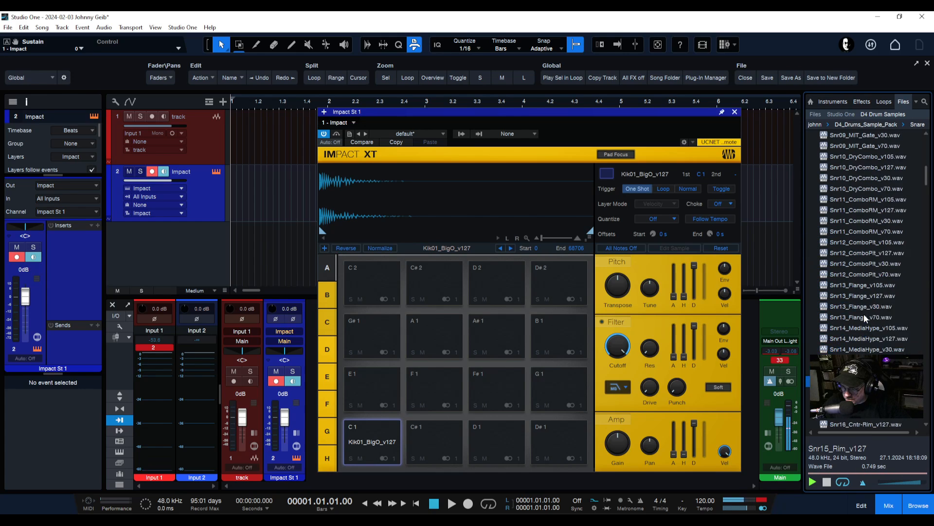
pyautogui.scroll(7, 863, 313)
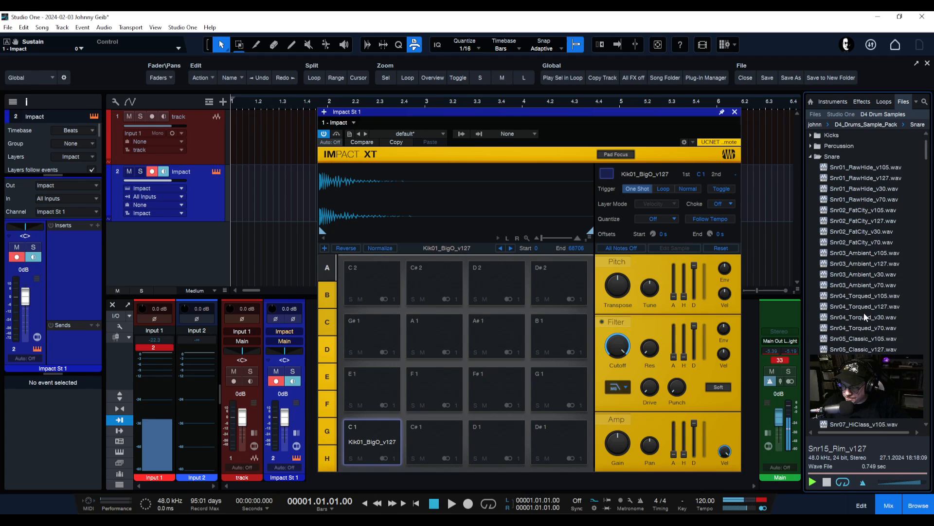
pyautogui.click(858, 203)
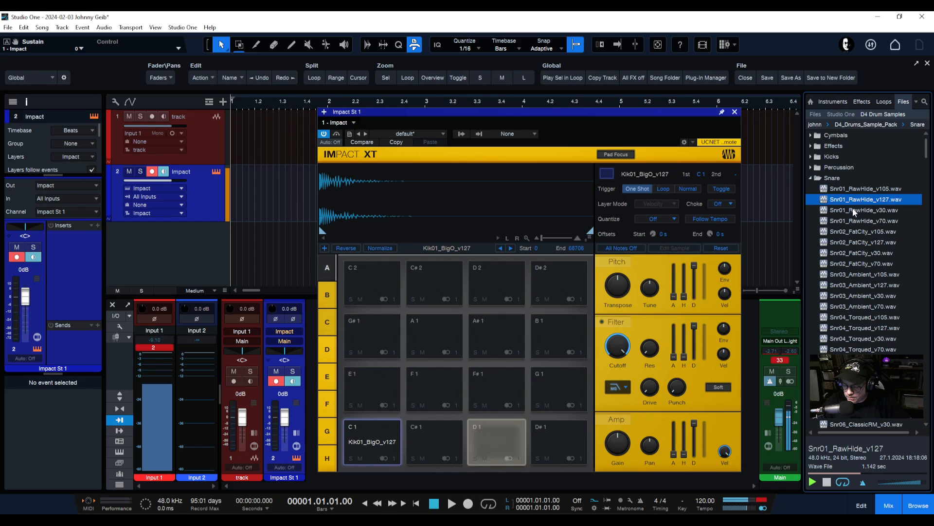
# Drop Snr01_RawHide_v127 onto pad D1 and set that pad's choke to Off
pyautogui.moveTo(849, 204); pyautogui.dragTo(486, 439)
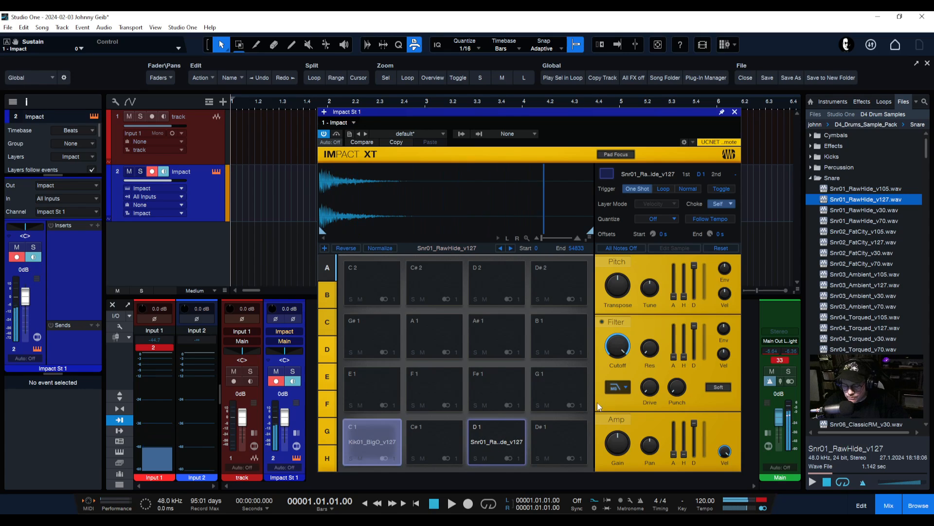
pyautogui.click(723, 203)
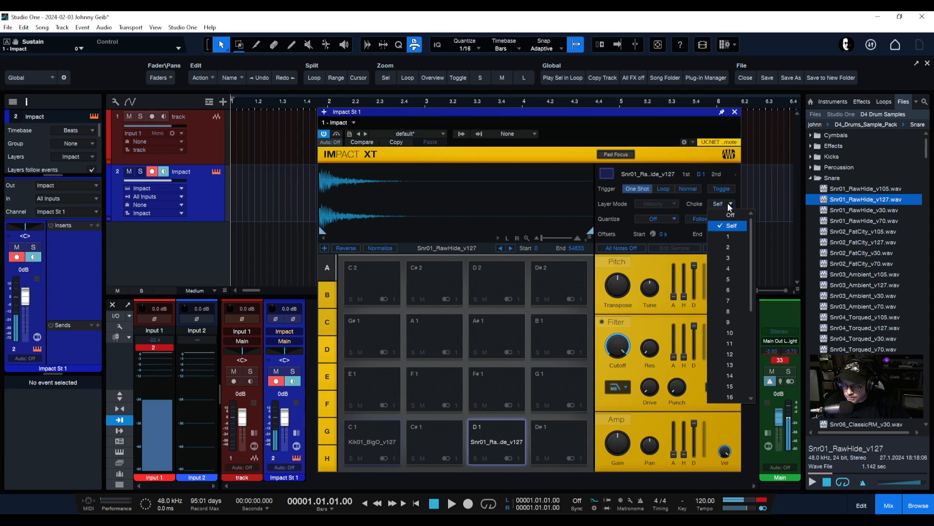
pyautogui.click(729, 217)
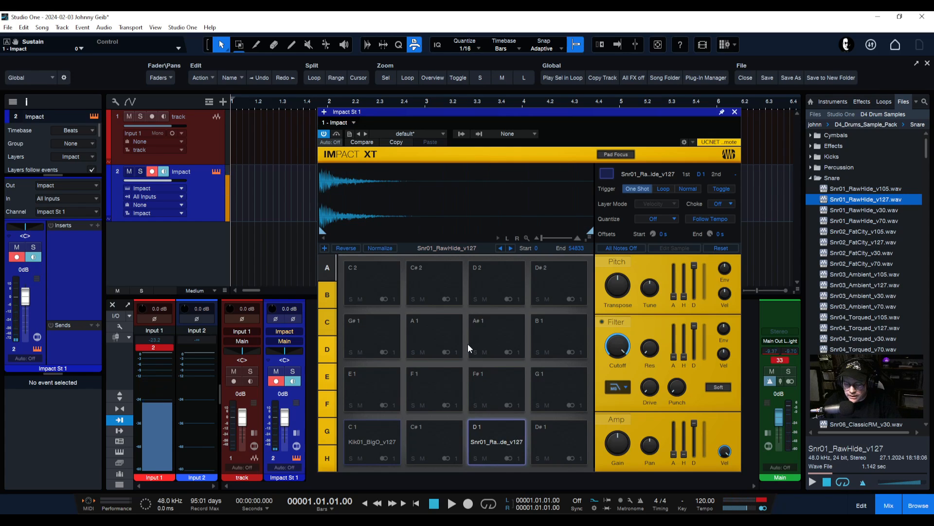
# Colour the kick pad C1 red
pyautogui.click(364, 442)
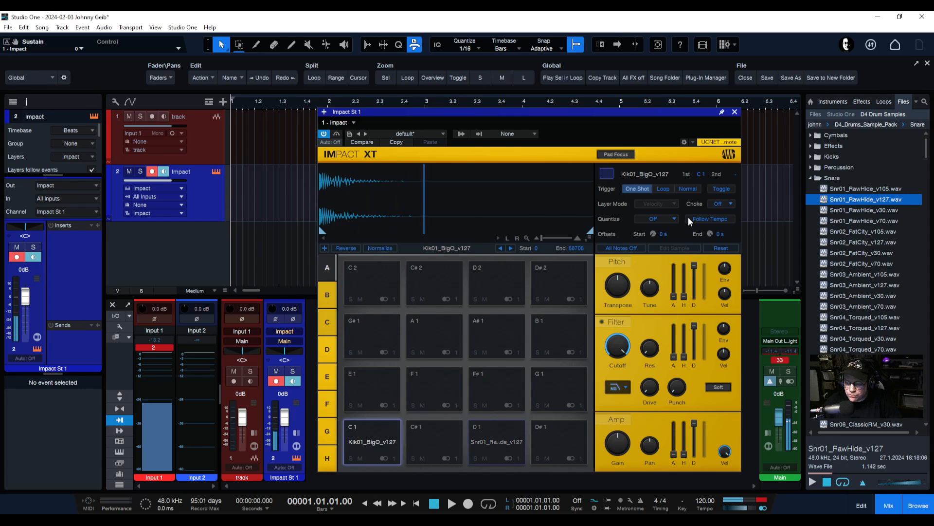
pyautogui.click(606, 173)
pyautogui.click(608, 214)
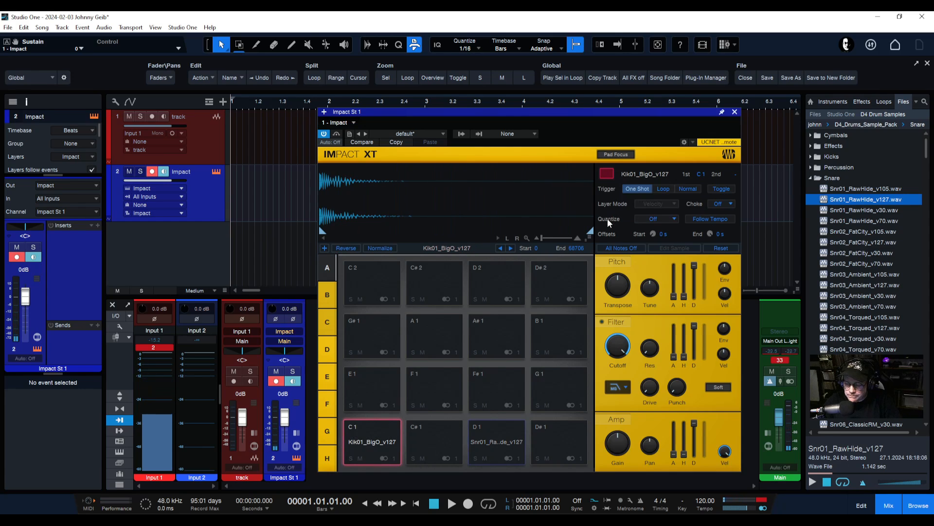
# Colour pads F#1, G#1 and A#1 yellow, then collapse Snare and expand the Cymbals folder
pyautogui.click(483, 428)
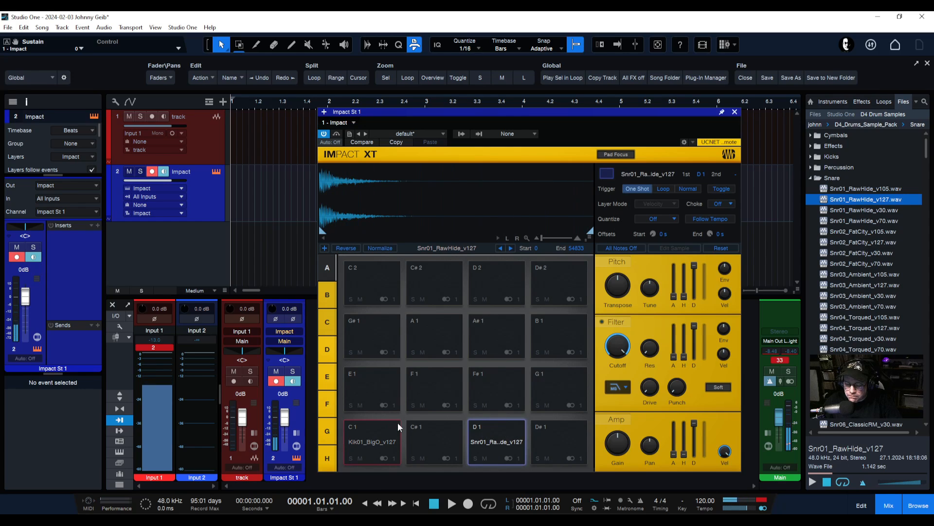
pyautogui.click(494, 387)
pyautogui.click(608, 174)
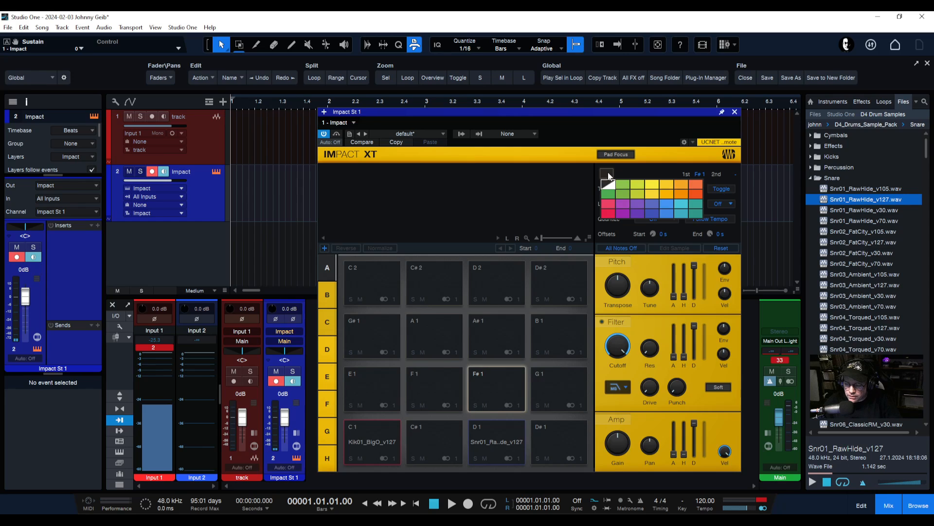
pyautogui.click(640, 187)
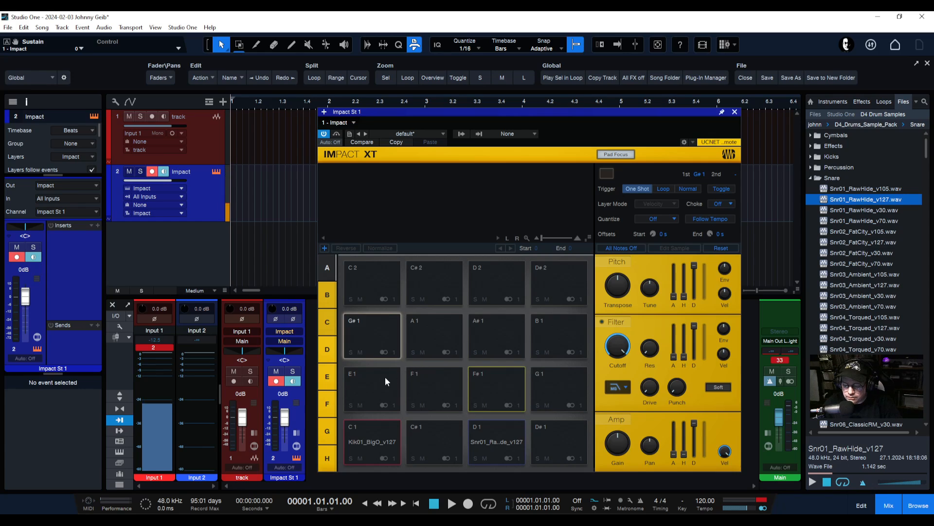
pyautogui.click(607, 174)
pyautogui.click(650, 184)
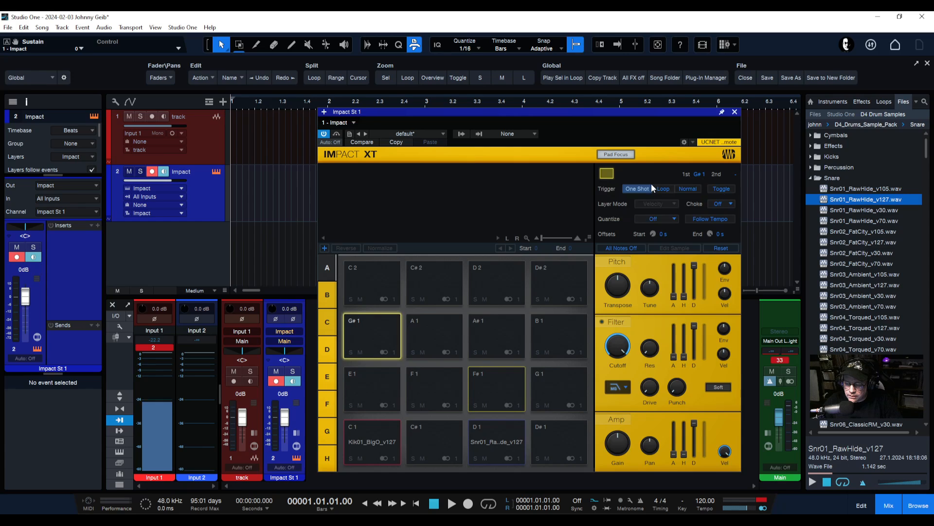
pyautogui.click(607, 173)
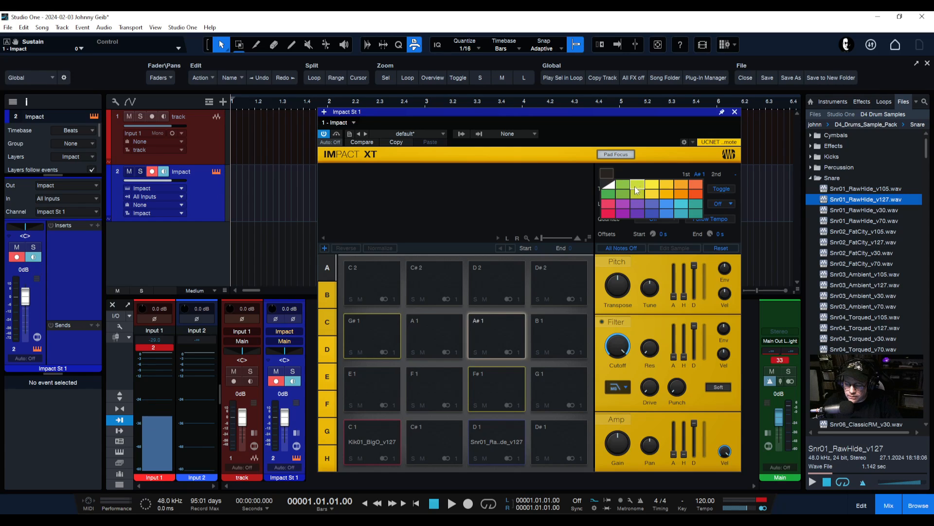
pyautogui.click(651, 186)
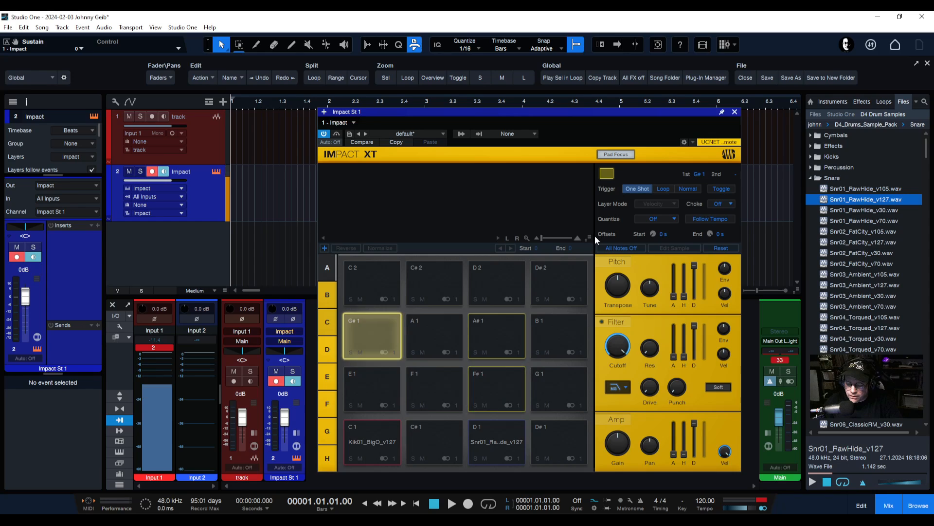
pyautogui.click(810, 178)
pyautogui.click(810, 136)
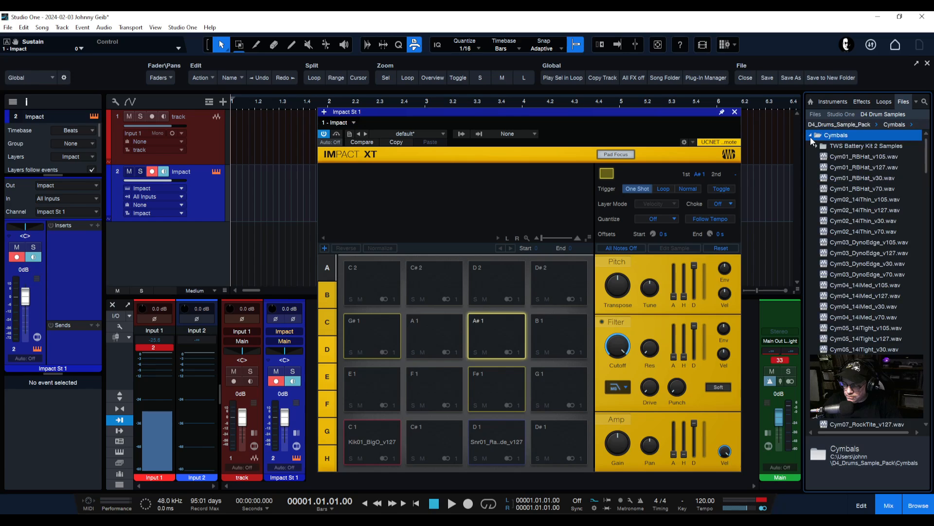
# Preview Cym01_RBHat and Cym02_14iThin, then load Cym03_DynoEdge_v127 onto pad F#1 and trigger it
pyautogui.click(862, 178)
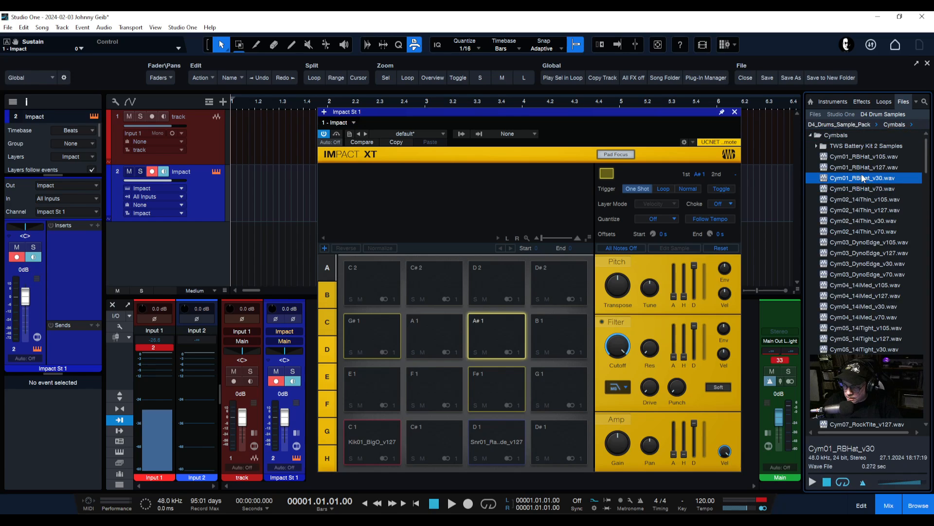
pyautogui.click(865, 168)
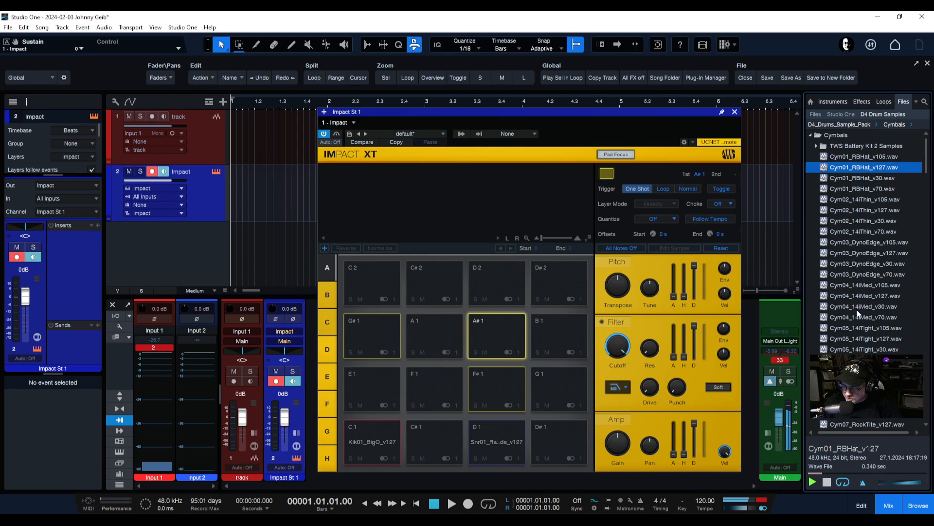
pyautogui.click(862, 210)
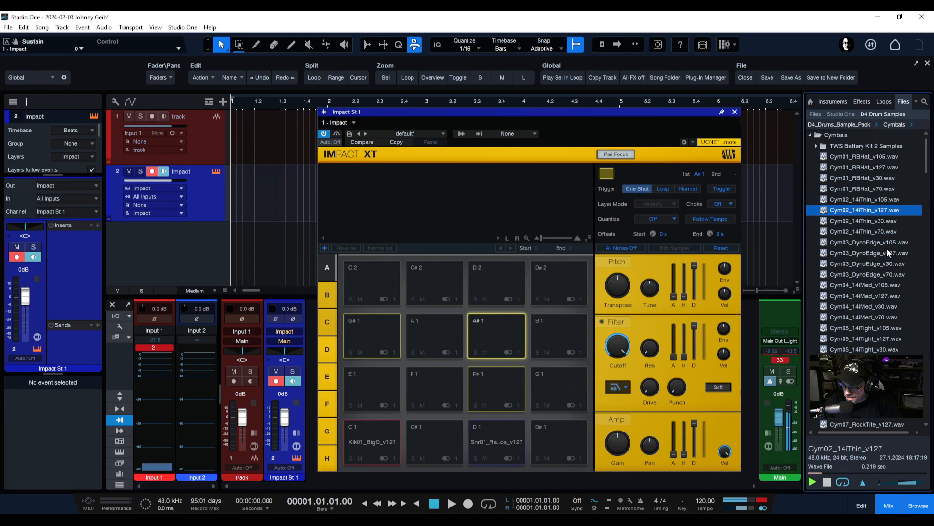
pyautogui.click(864, 253)
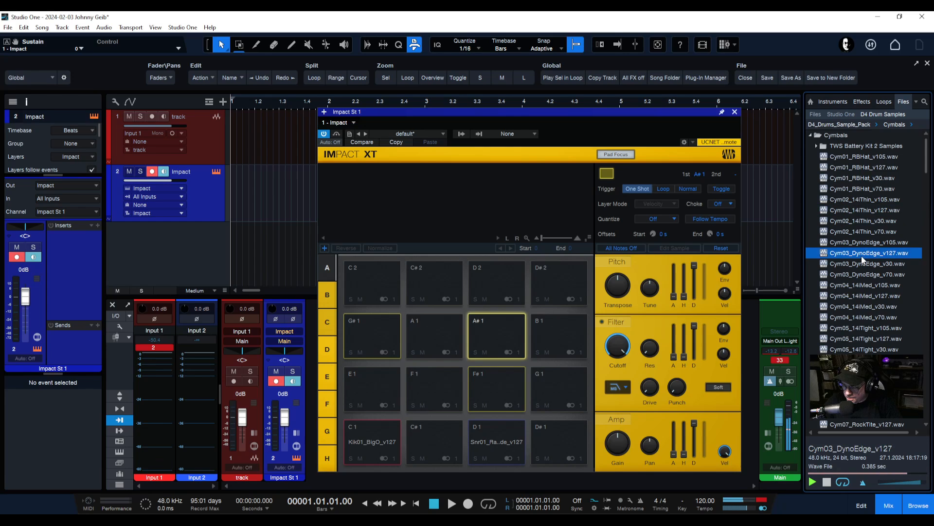
pyautogui.moveTo(860, 252); pyautogui.dragTo(484, 382)
pyautogui.click(485, 382)
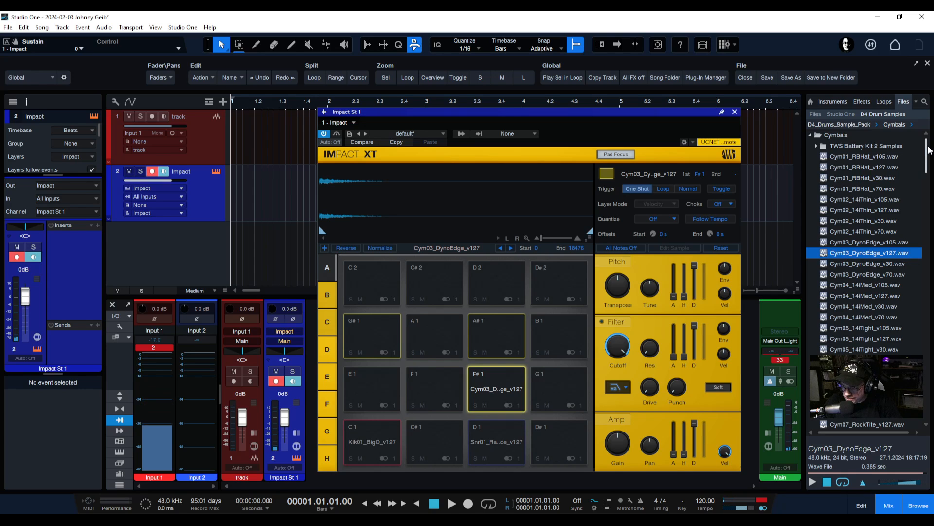
pyautogui.moveTo(928, 149); pyautogui.dragTo(914, 338)
# Preview Cym43 to Cym45 cymbals and load Cym45_LoMedium_v127 onto pad C#2
pyautogui.click(864, 331)
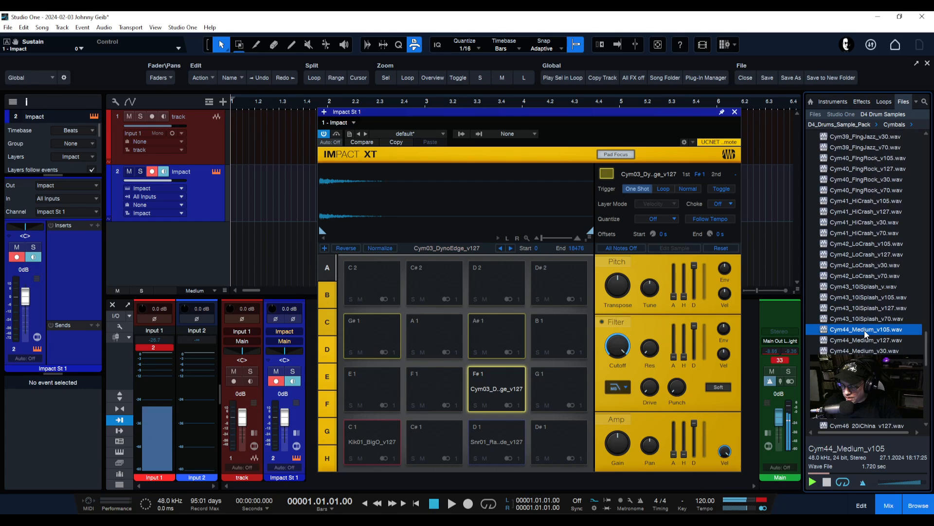
pyautogui.click(868, 317)
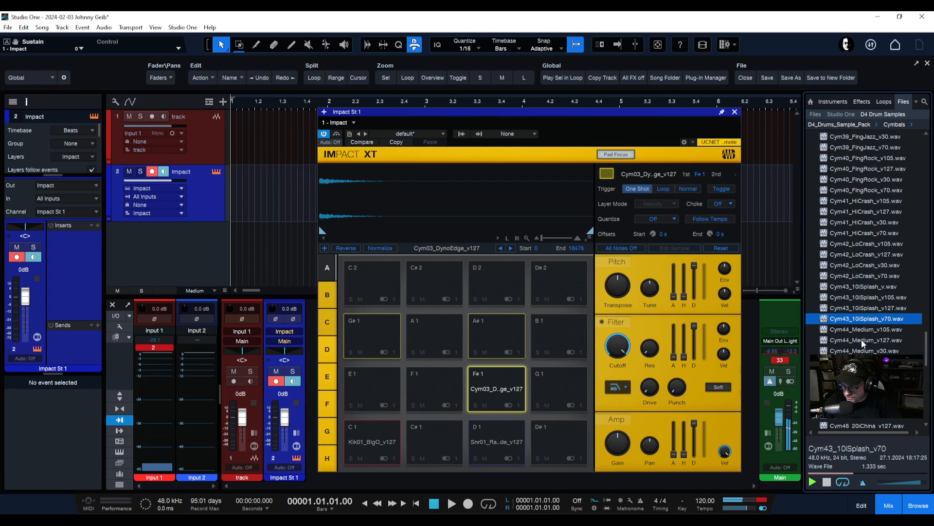
pyautogui.click(862, 340)
pyautogui.press('Down')
pyautogui.press('Down')
pyautogui.press('Down')
pyautogui.press('Down')
pyautogui.press('Down')
pyautogui.press('Down')
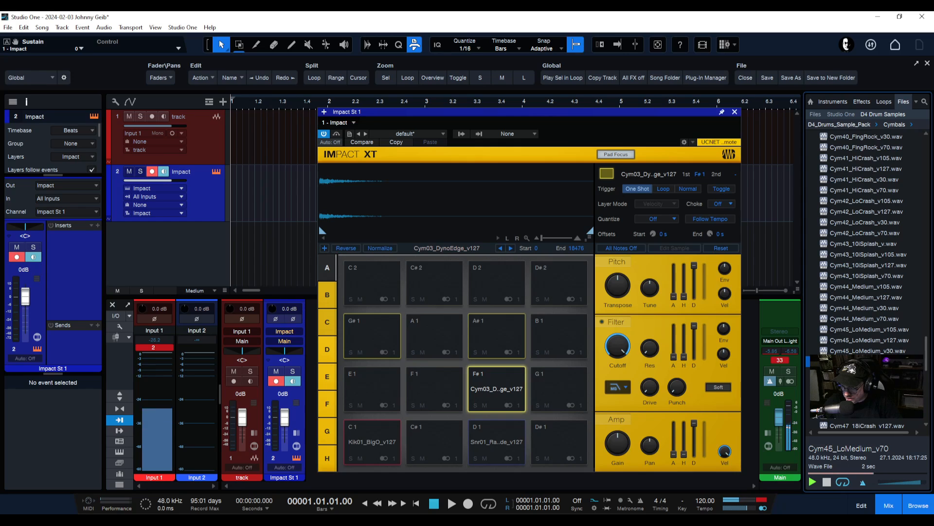
pyautogui.click(863, 339)
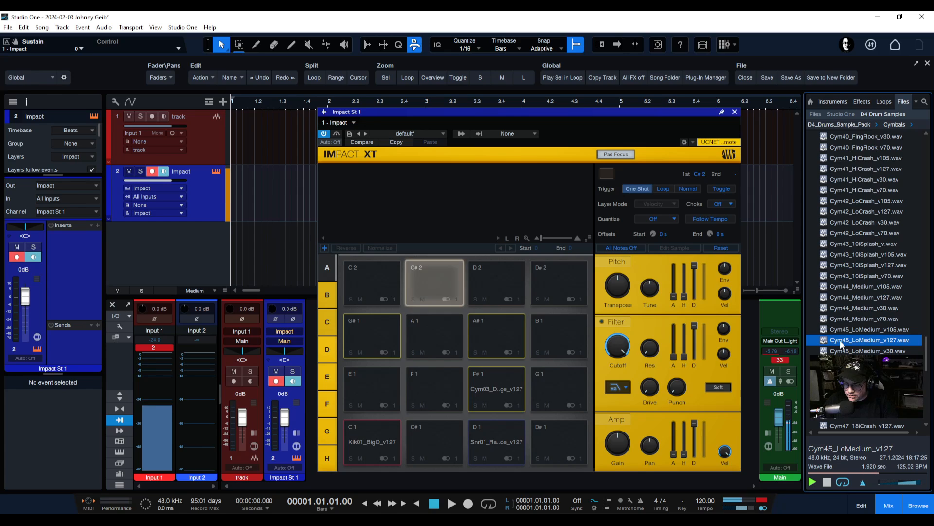
pyautogui.moveTo(840, 344); pyautogui.dragTo(439, 277)
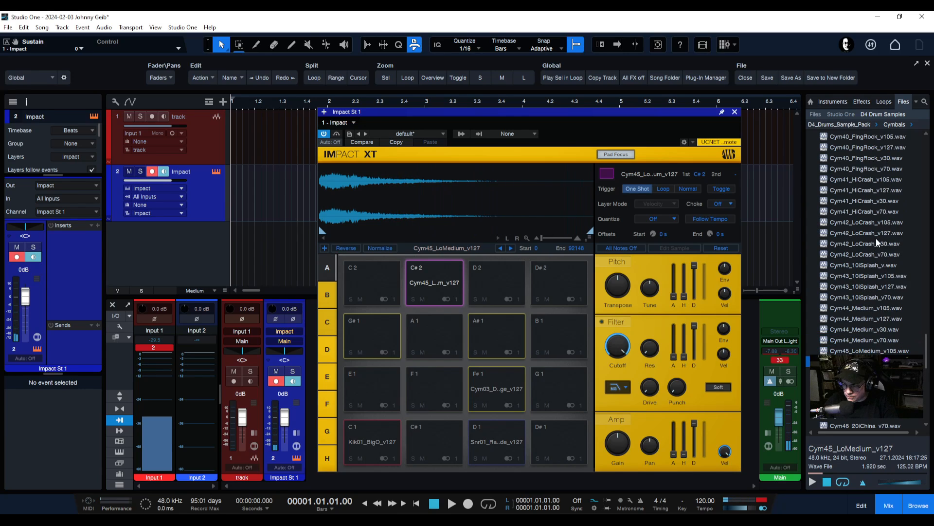
# Scroll further down the Cymbals list to preview Cym55_Big-L-R_v127 and Cym52_SloCrash_v30
pyautogui.scroll(-3, 877, 264)
pyautogui.scroll(-3, 878, 278)
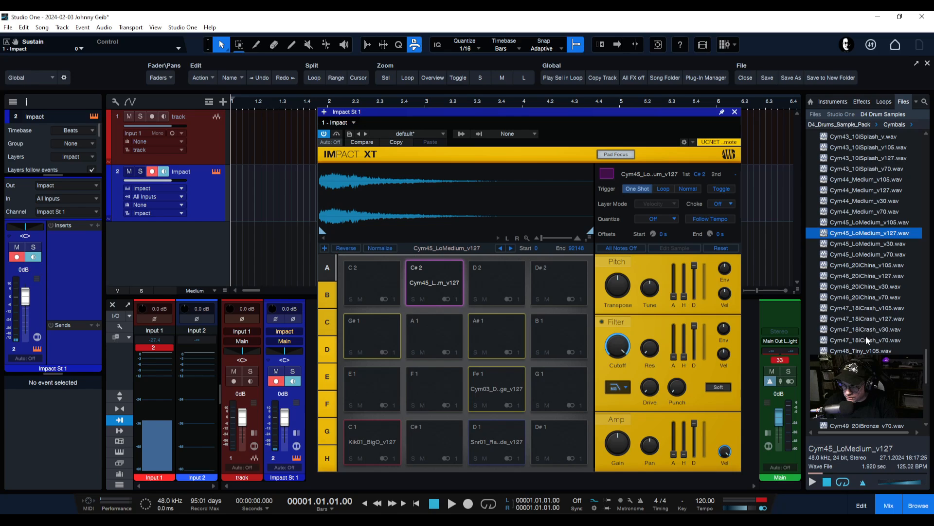
pyautogui.scroll(-5, 878, 336)
pyautogui.scroll(-3, 878, 336)
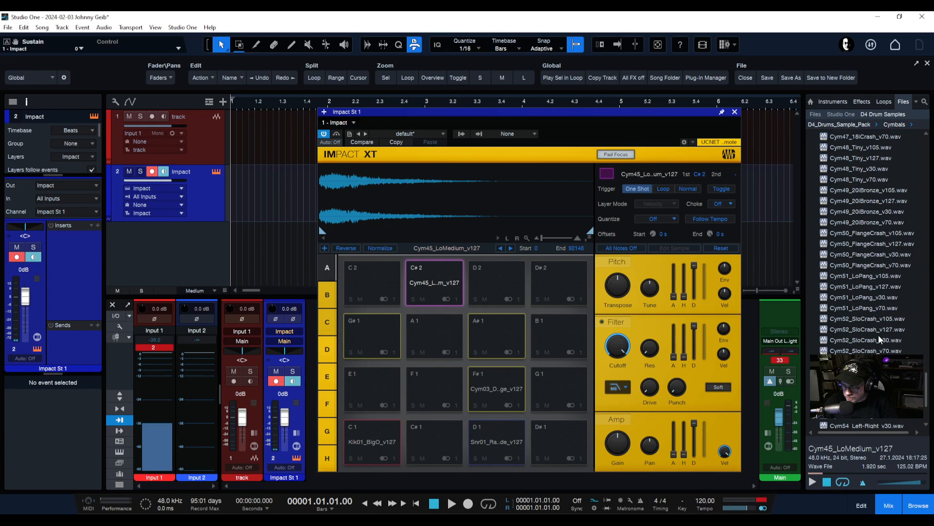
pyautogui.scroll(-3, 869, 327)
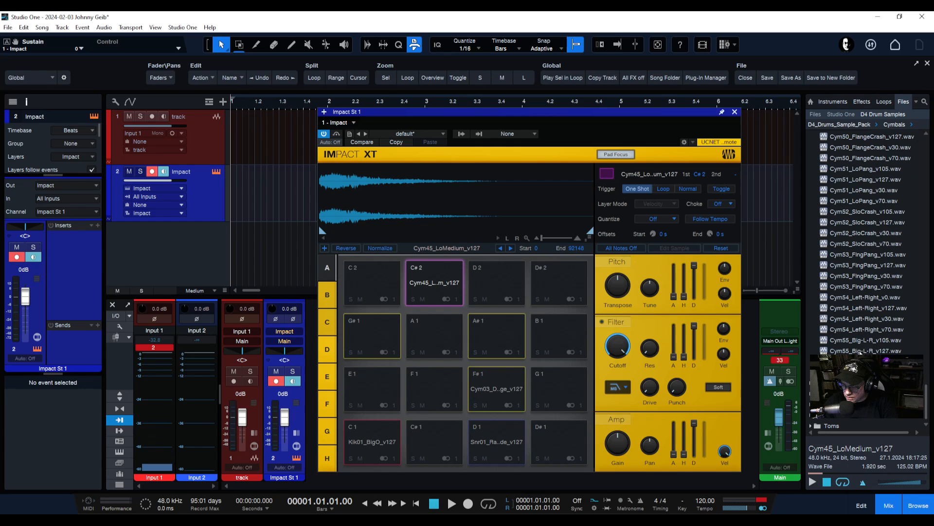
pyautogui.click(861, 351)
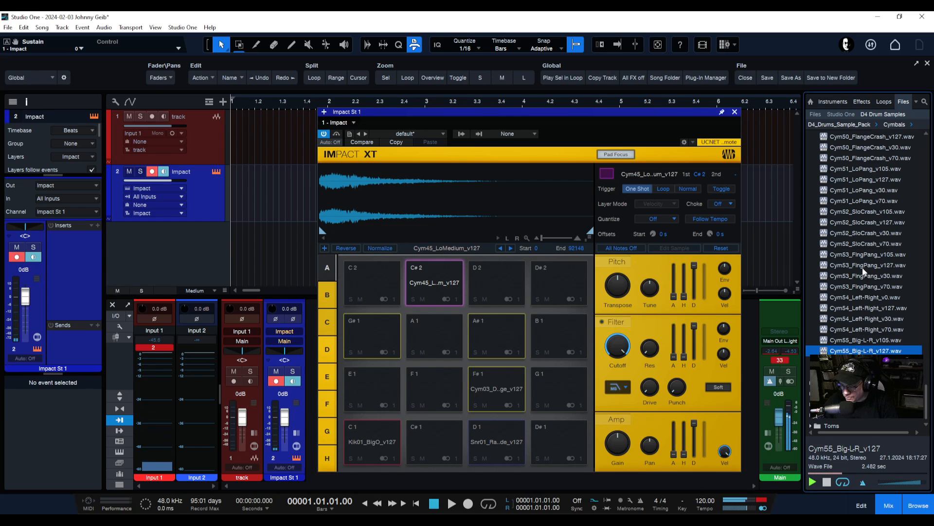
pyautogui.click(861, 233)
pyautogui.scroll(2, 858, 218)
pyautogui.scroll(10, 858, 218)
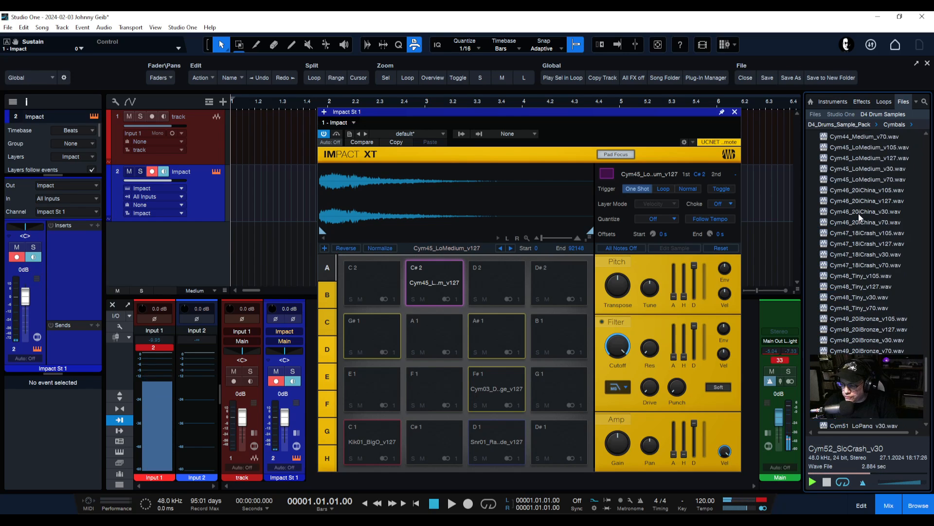
pyautogui.scroll(2, 859, 212)
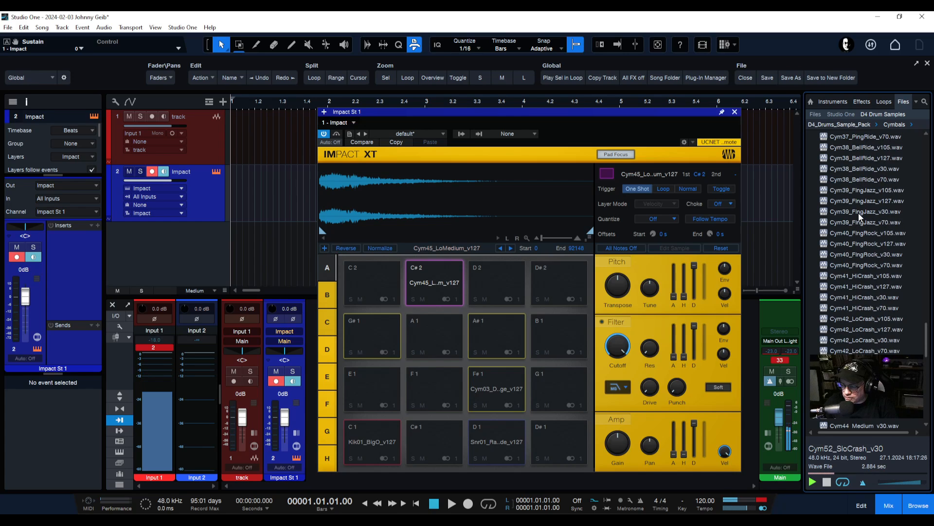
pyautogui.scroll(2, 858, 212)
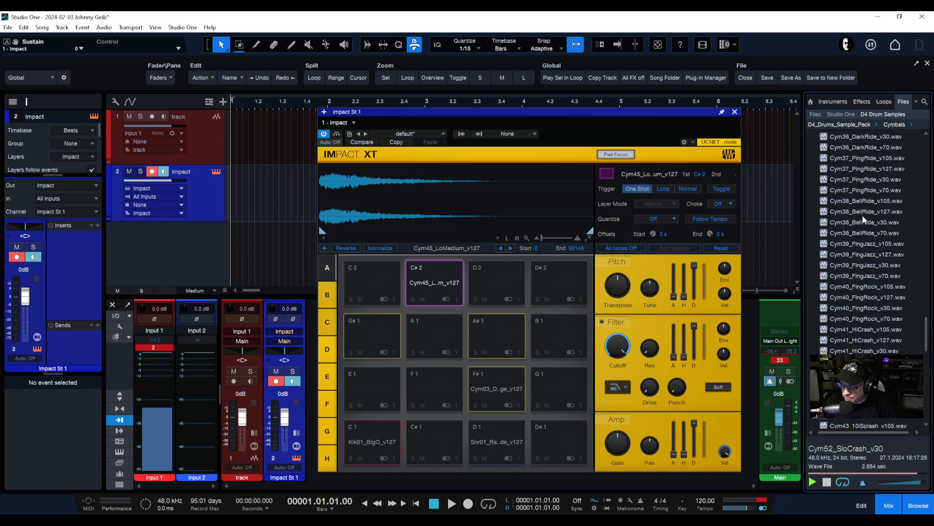
pyautogui.scroll(6, 862, 213)
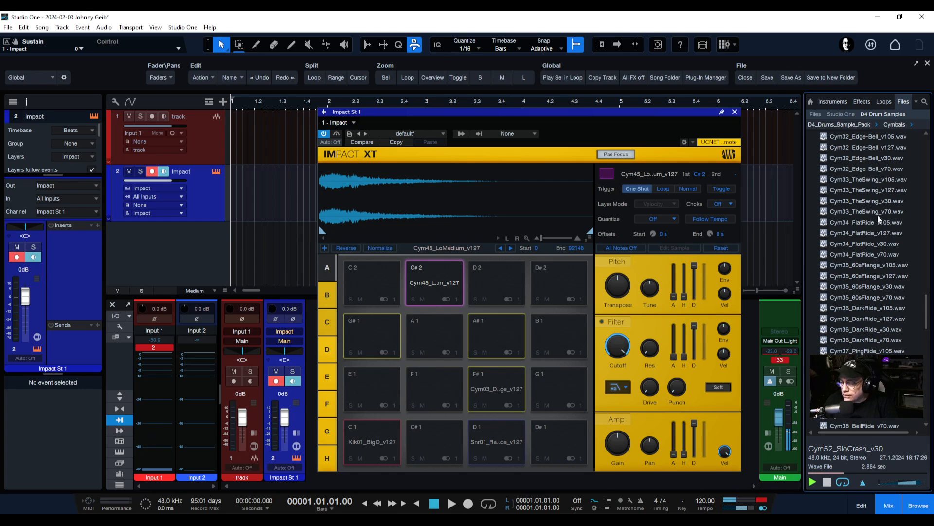
pyautogui.scroll(6, 854, 209)
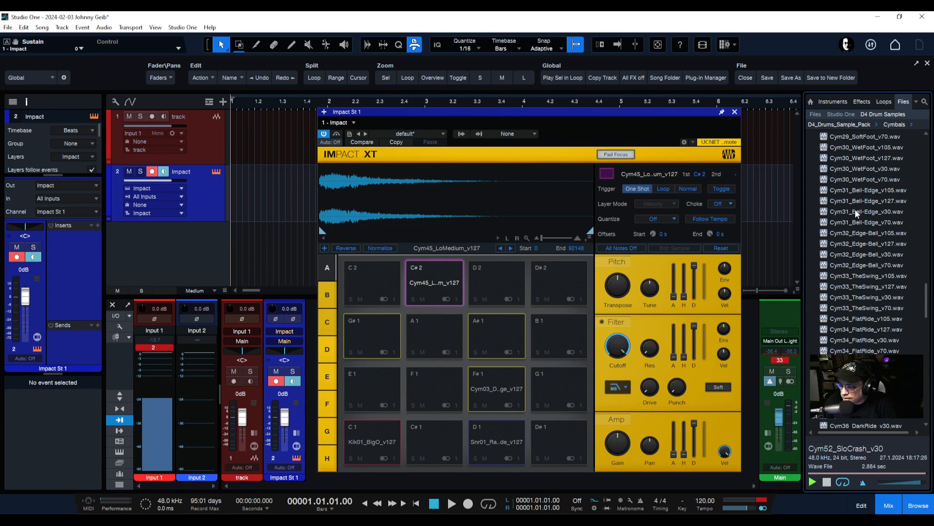
pyautogui.scroll(2, 855, 210)
# Preview the Cym27_Open-Cls and Cym26 samples, selecting Cym26_Cls-Open_v127
pyautogui.click(849, 201)
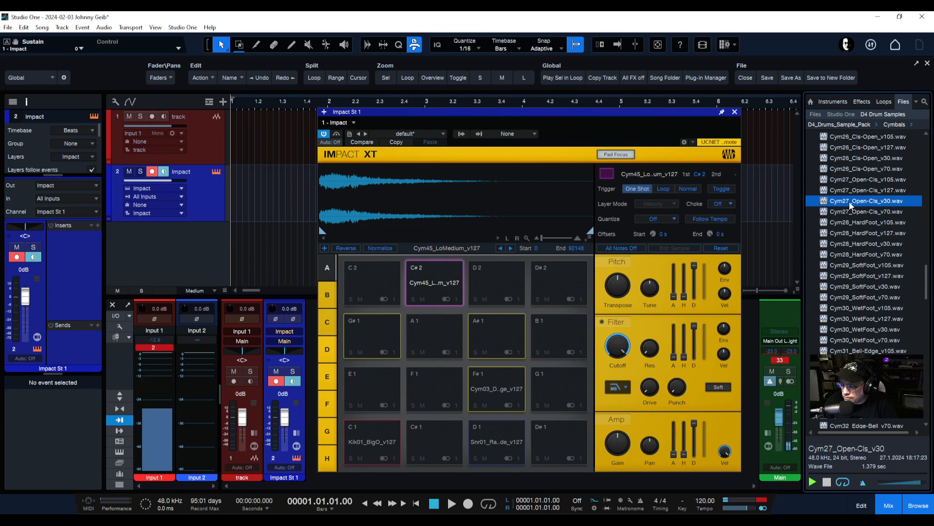
pyautogui.click(851, 213)
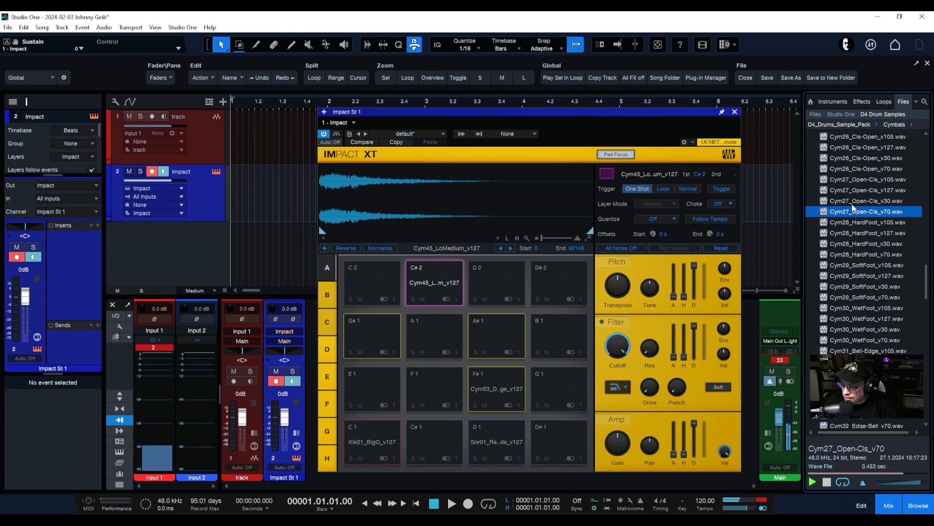
pyautogui.click(852, 201)
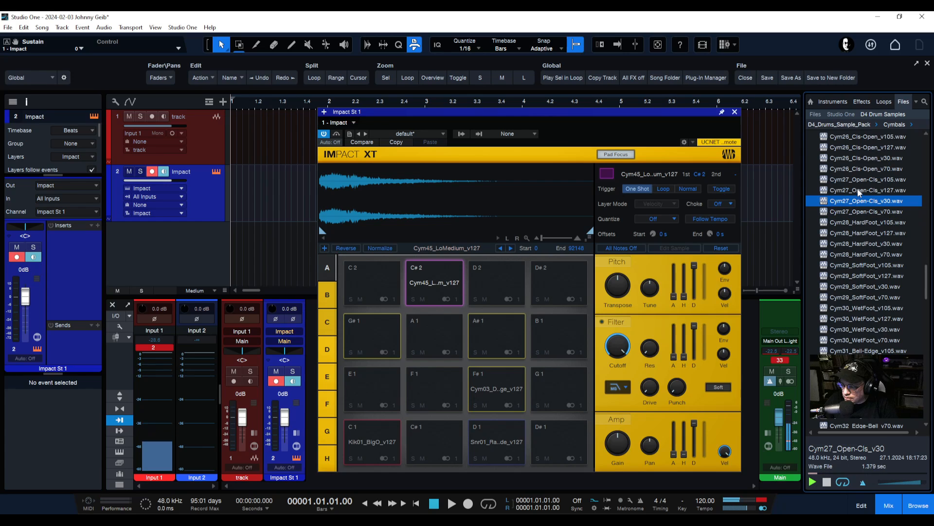
pyautogui.click(859, 190)
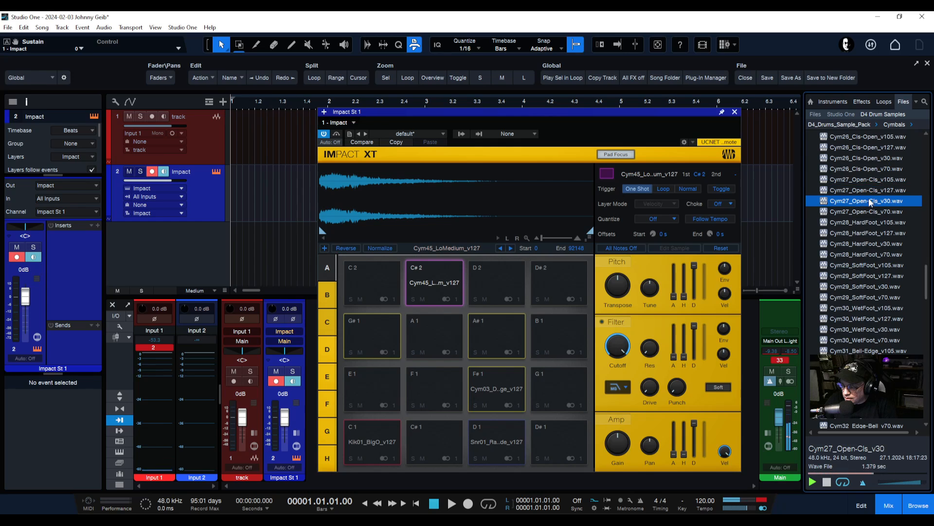
pyautogui.scroll(1, 864, 214)
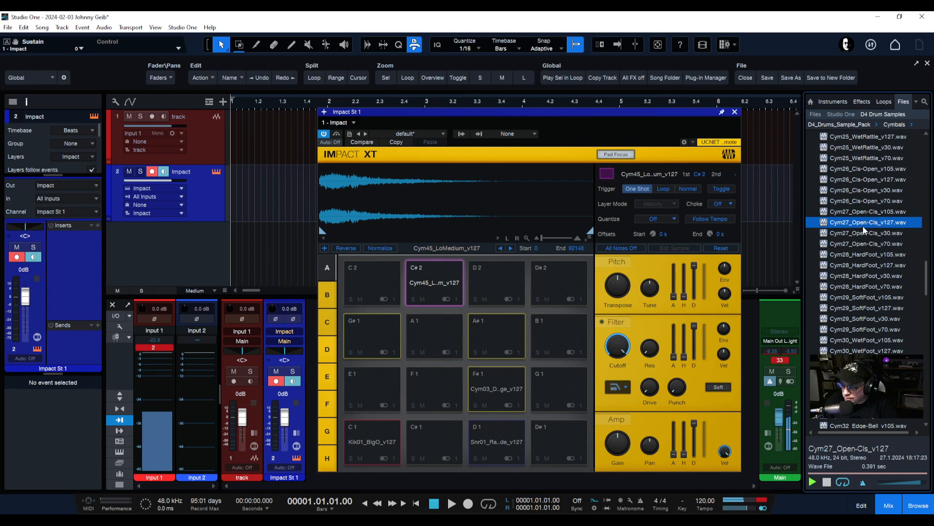
pyautogui.click(862, 200)
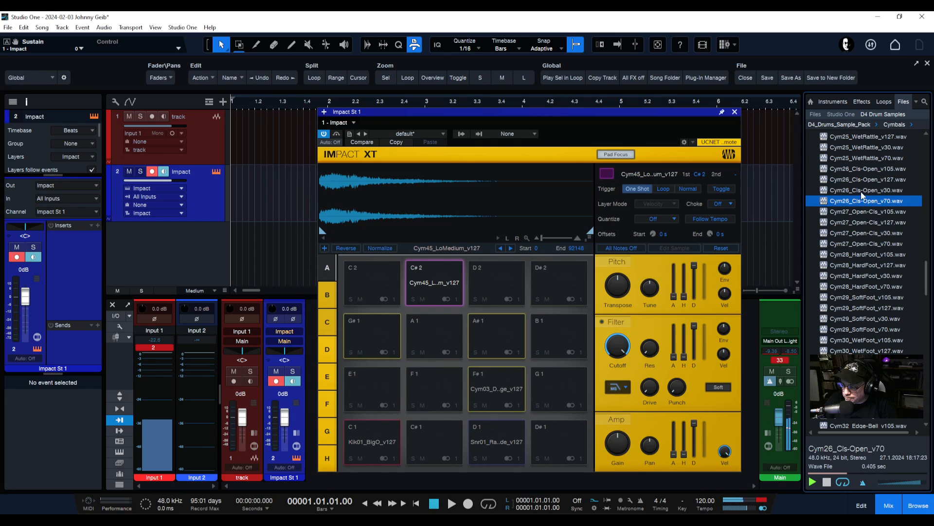
pyautogui.click(860, 190)
pyautogui.click(863, 179)
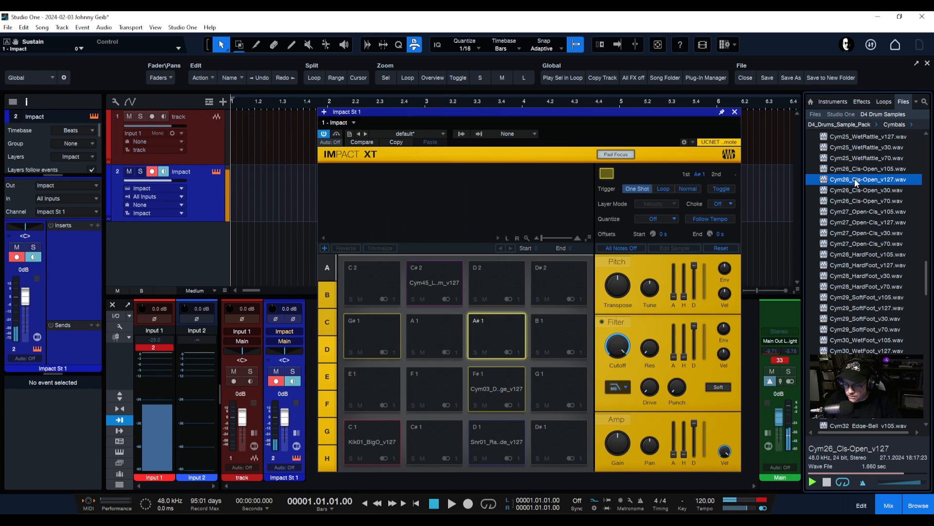
# Load Cym26_Cls-Open_v127 onto pad A#1, then set pads F#1 and A#1 to choke group 1
pyautogui.moveTo(856, 181); pyautogui.dragTo(502, 334)
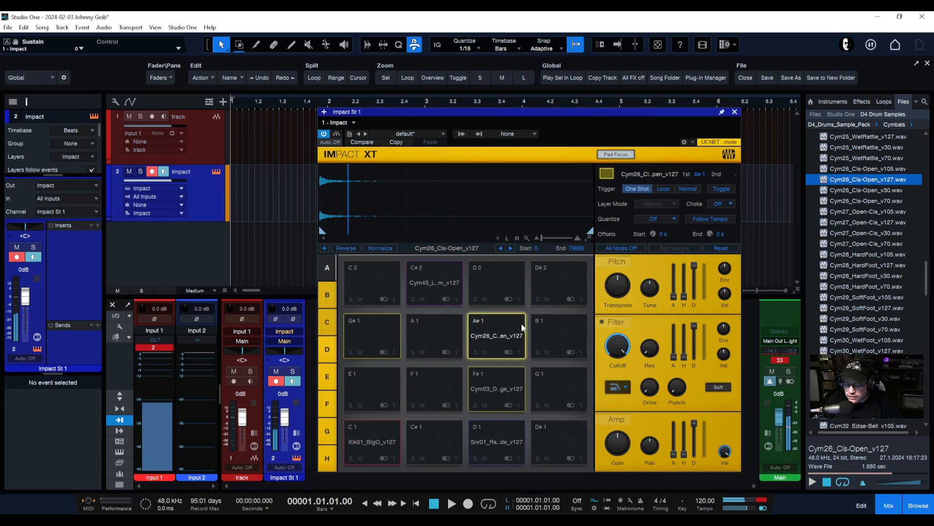
pyautogui.click(492, 380)
pyautogui.click(494, 384)
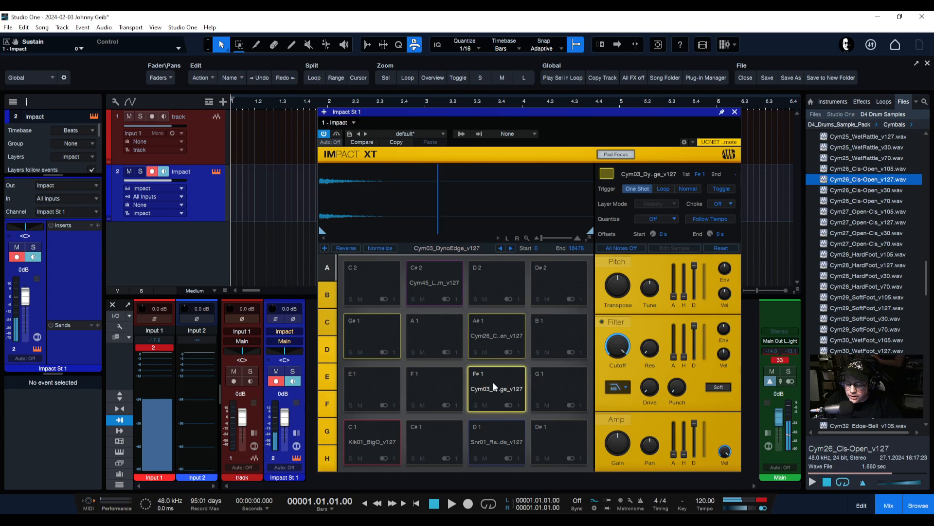
pyautogui.click(497, 379)
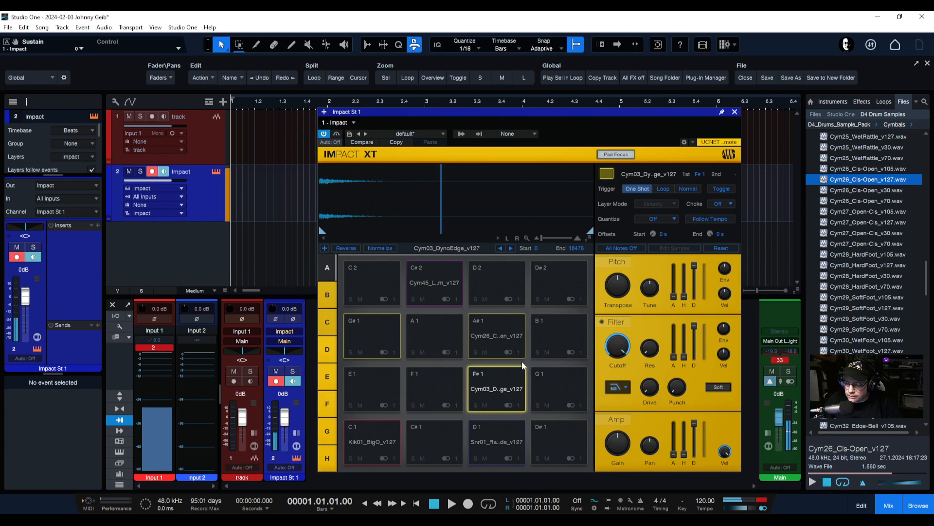
pyautogui.click(725, 204)
pyautogui.click(729, 238)
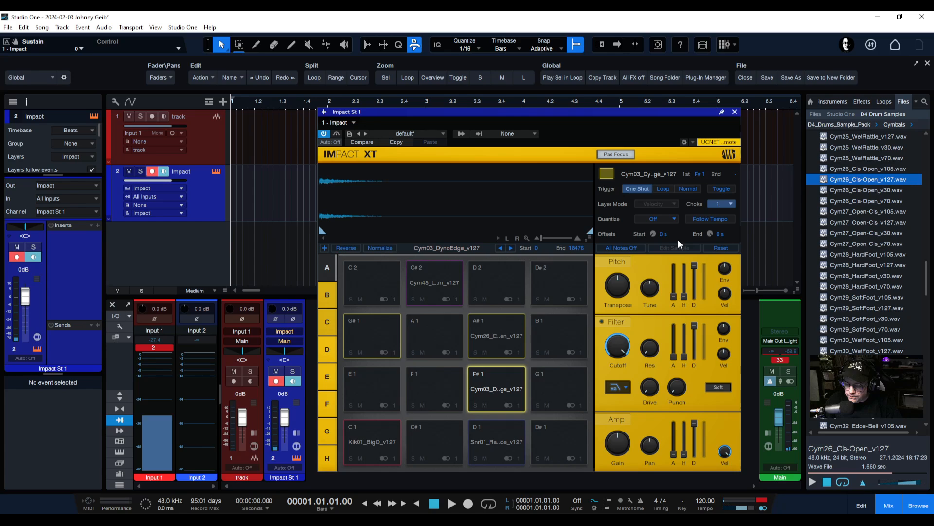
pyautogui.click(503, 340)
pyautogui.click(716, 205)
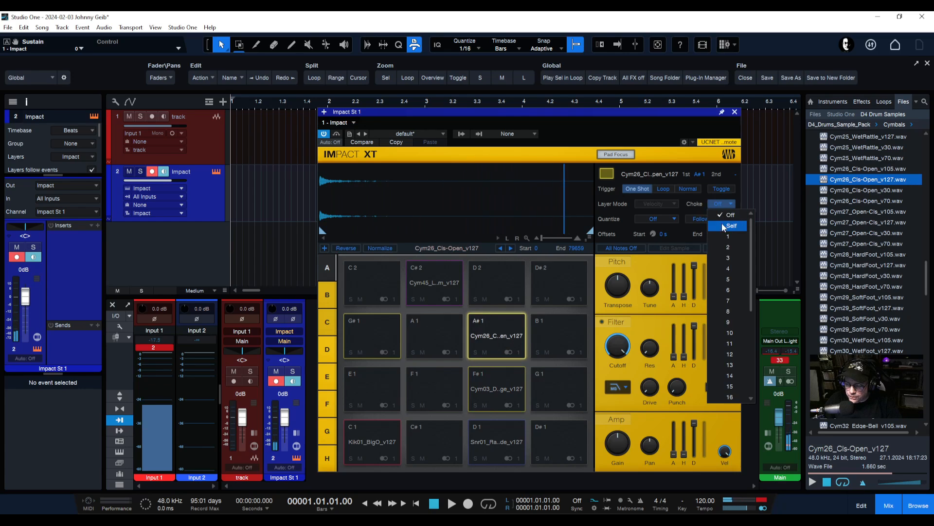
pyautogui.click(722, 235)
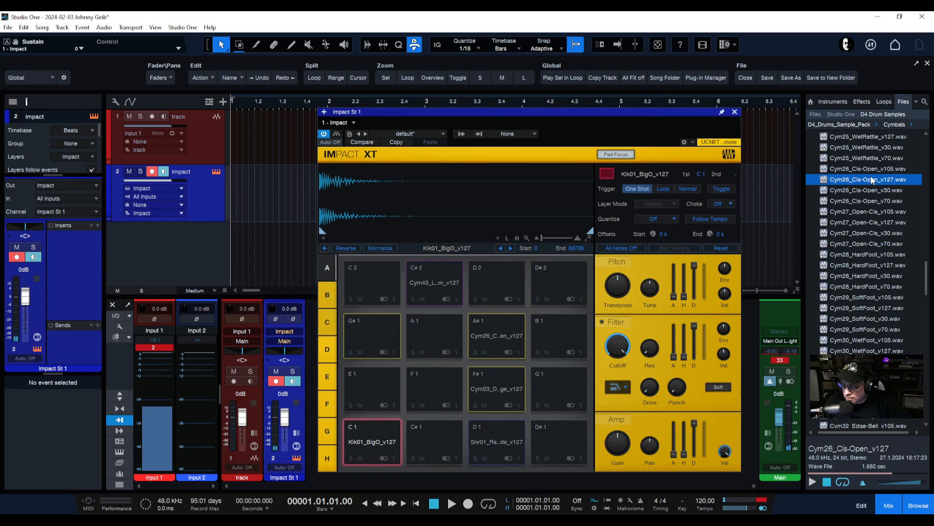
# Scroll through the Cymbals sample list and preview Cym30_WetFoot_v127.wav
pyautogui.scroll(5, 869, 178)
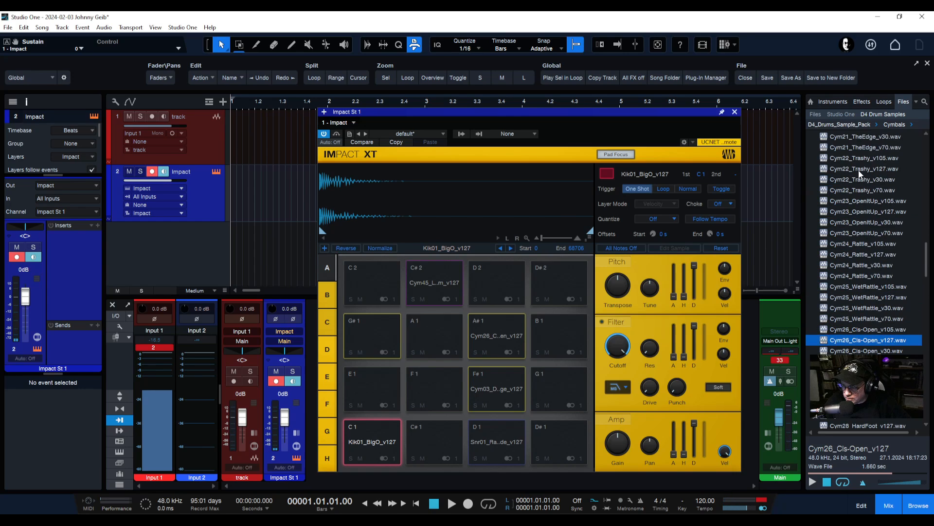
pyautogui.scroll(6, 859, 170)
pyautogui.scroll(12, 859, 173)
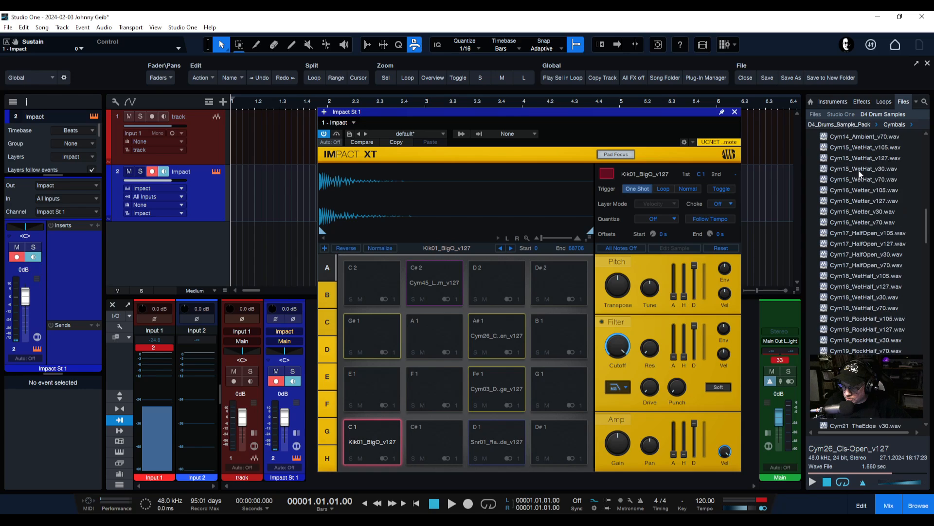
pyautogui.scroll(8, 859, 173)
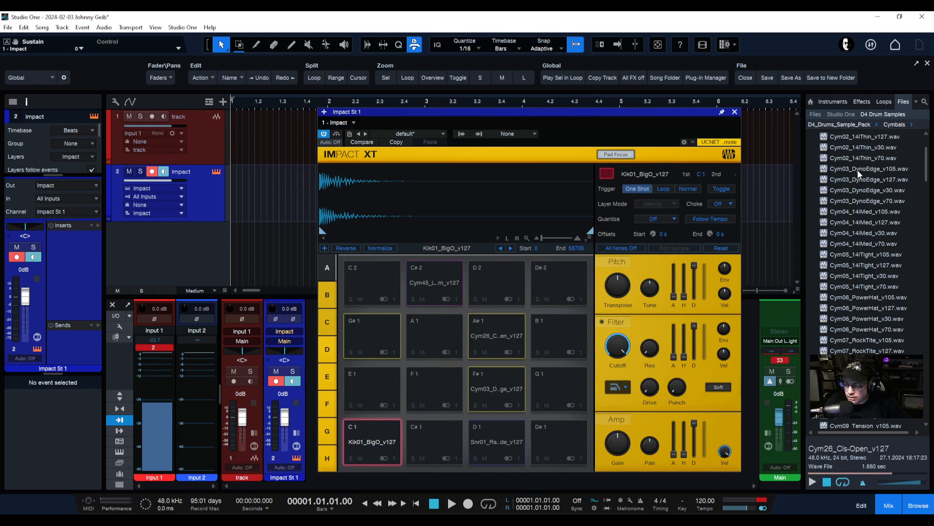
pyautogui.scroll(-1, 867, 218)
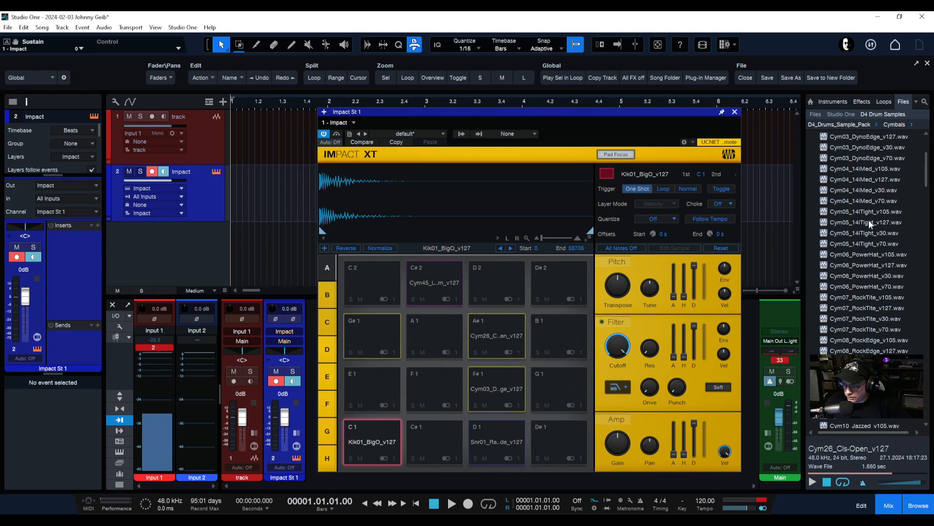
pyautogui.moveTo(927, 170); pyautogui.dragTo(924, 290)
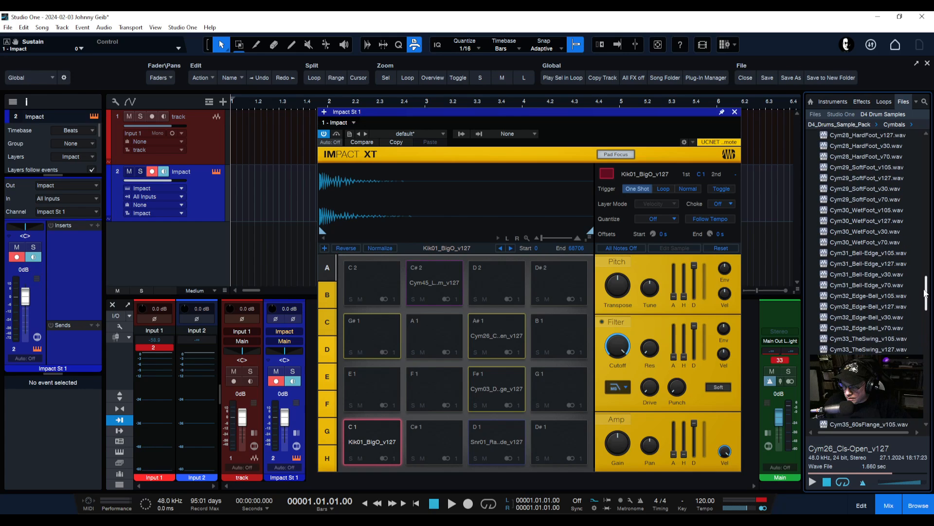
pyautogui.click(865, 223)
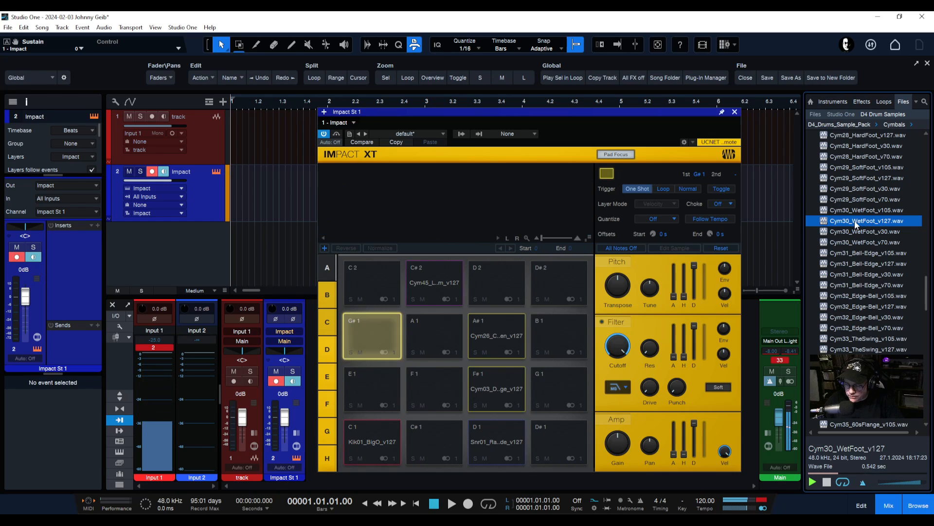
# Load Cym30_WetFoot_v127 onto pad G#1 and assign it to choke group 1
pyautogui.moveTo(855, 224); pyautogui.dragTo(361, 334)
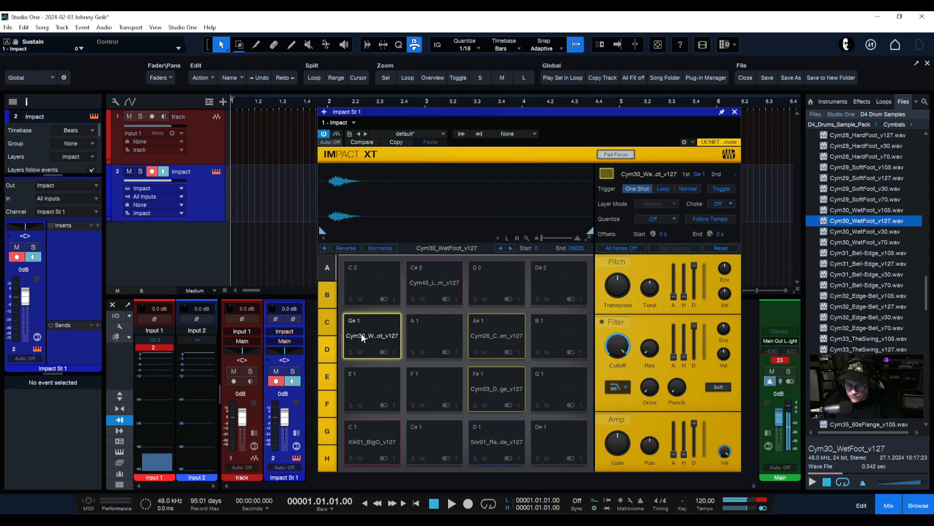
pyautogui.click(730, 204)
pyautogui.click(729, 237)
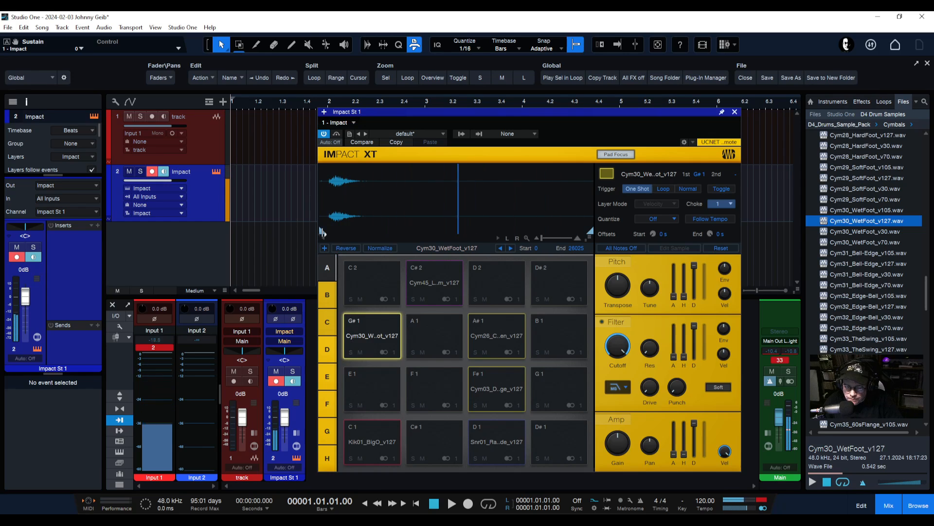
# Trim the sample's start point slightly later and its end point slightly earlier
pyautogui.moveTo(322, 231); pyautogui.dragTo(329, 232)
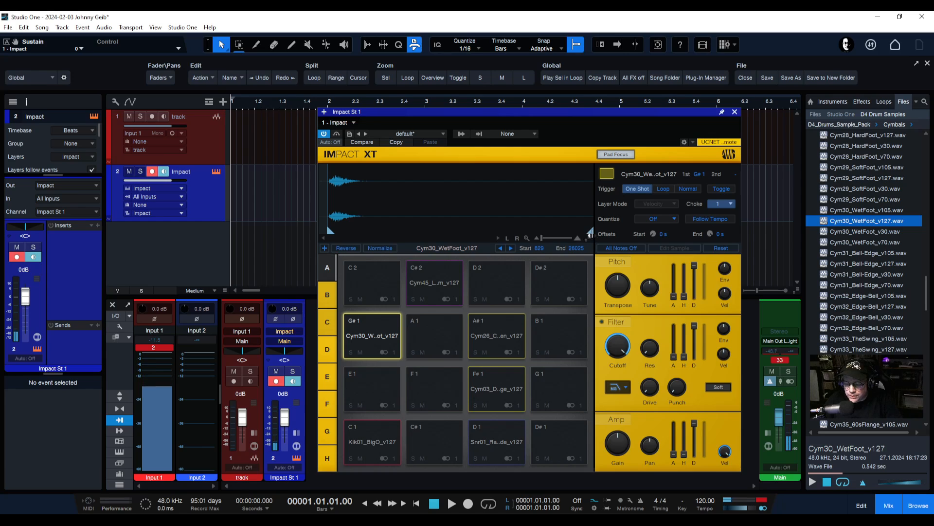
pyautogui.moveTo(590, 234); pyautogui.dragTo(584, 240)
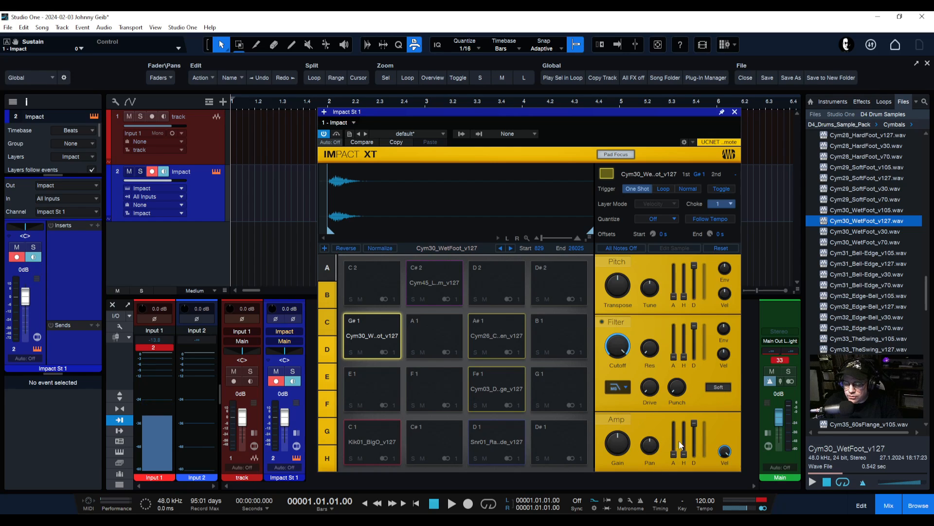
pyautogui.moveTo(697, 444)
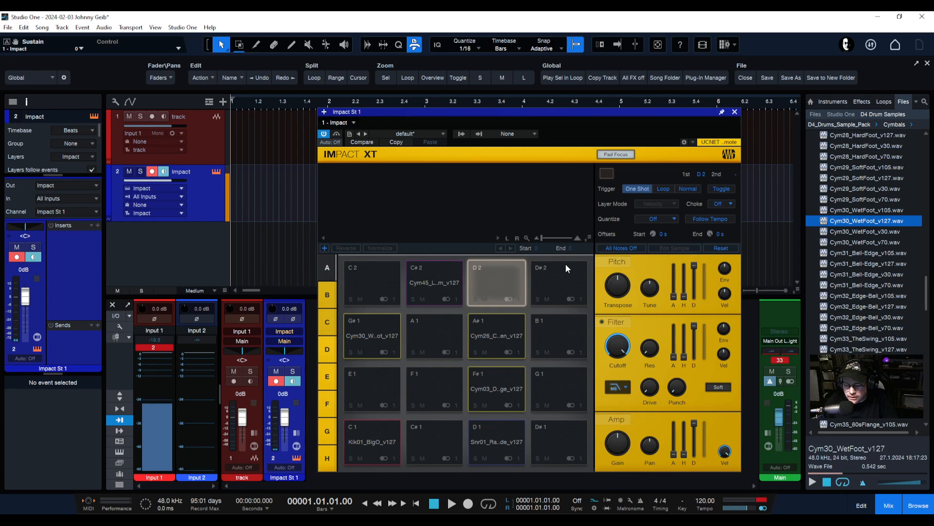
# Change the Cym45 cymbal pad C#2 from magenta to yellow
pyautogui.click(421, 283)
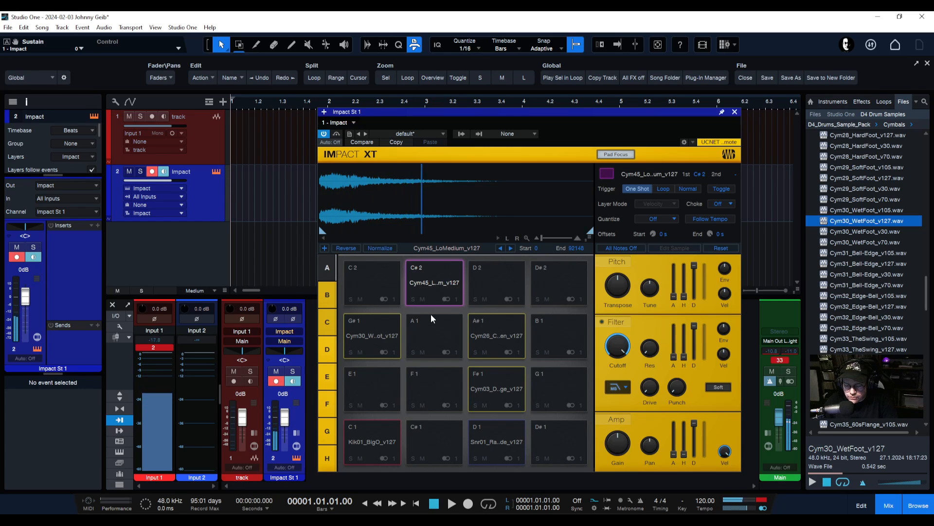
pyautogui.click(436, 292)
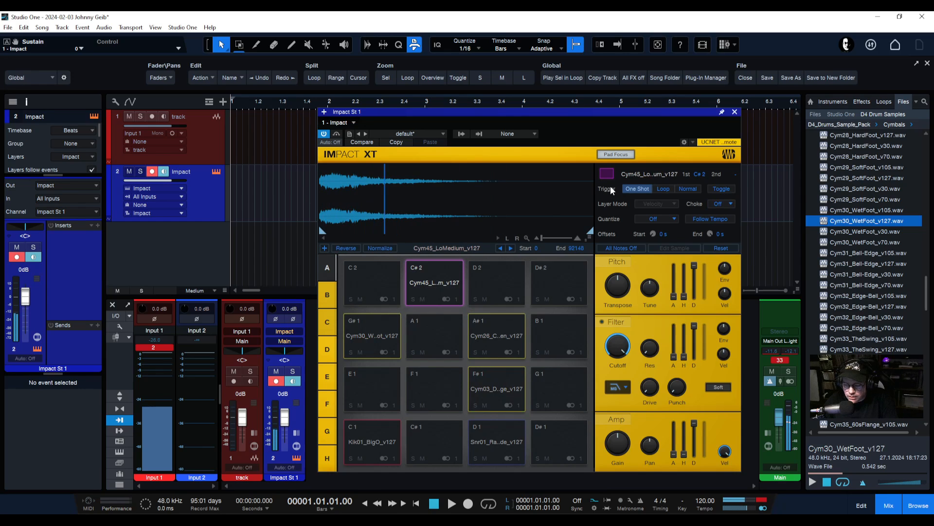
pyautogui.click(609, 173)
pyautogui.click(653, 185)
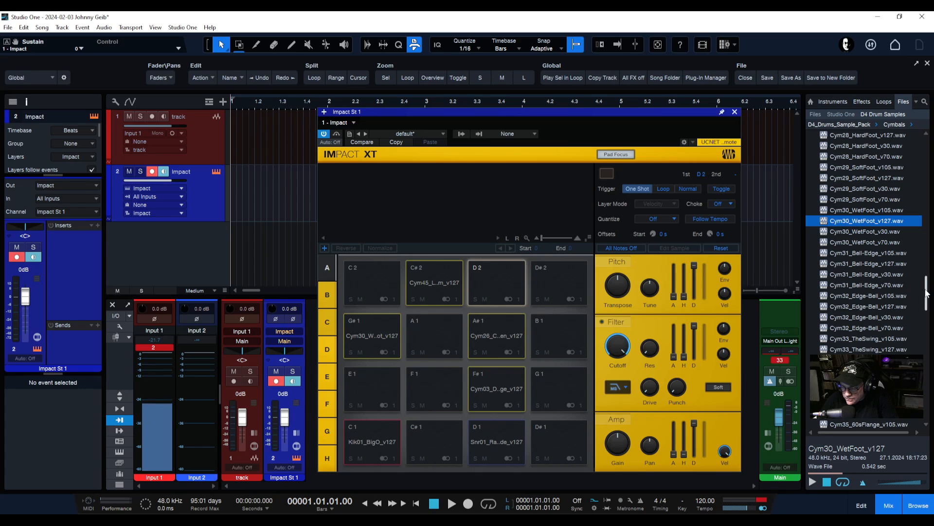
# Collapse Cymbals, open Toms, preview the Tom01_HiPower samples, and load Tom01_HiPower_v127 onto pads D2 and C2
pyautogui.moveTo(926, 293); pyautogui.dragTo(928, 150)
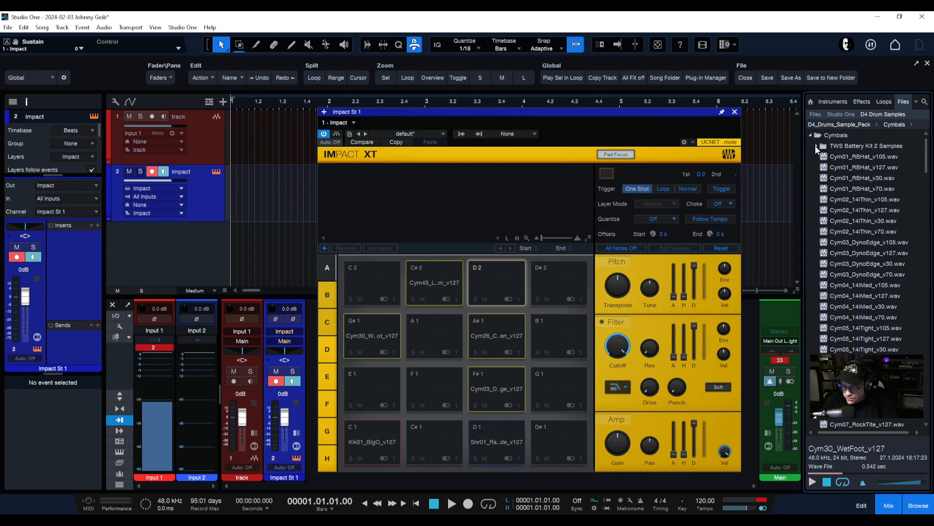
pyautogui.click(813, 135)
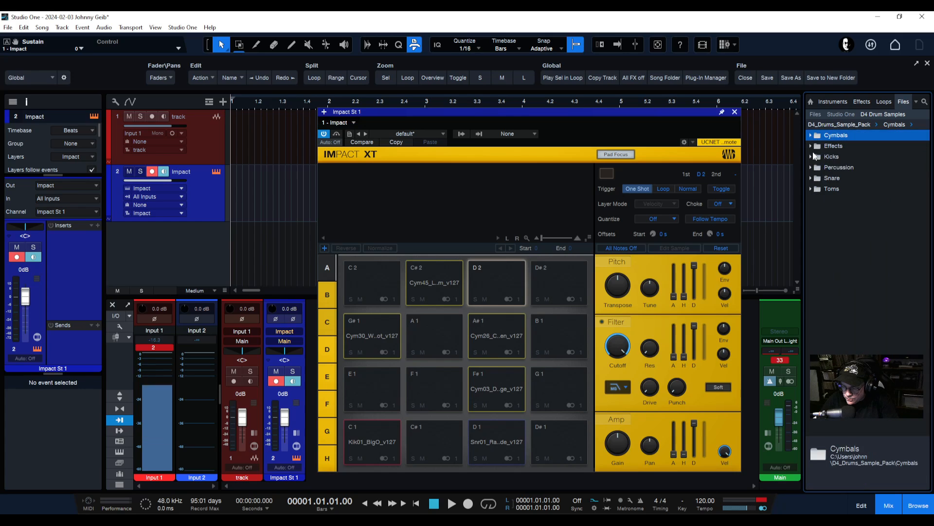
pyautogui.click(811, 189)
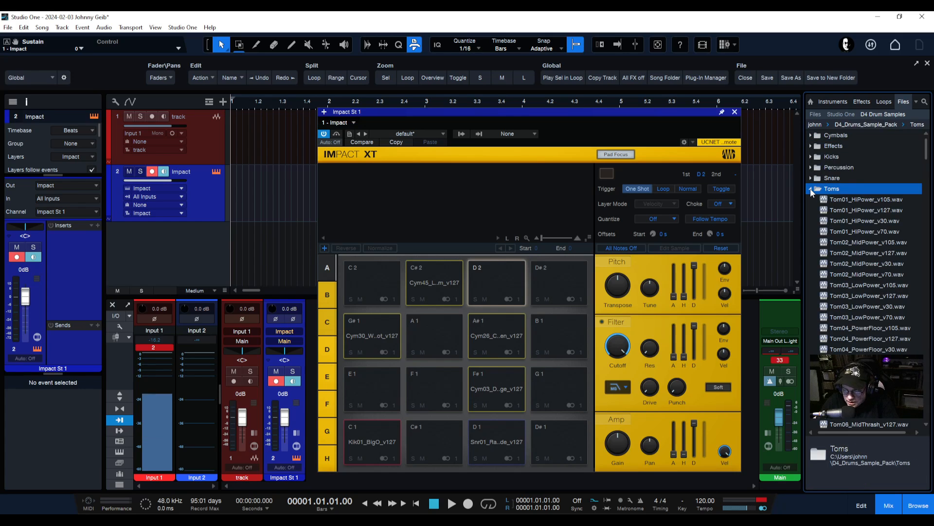
pyautogui.click(848, 199)
pyautogui.click(848, 210)
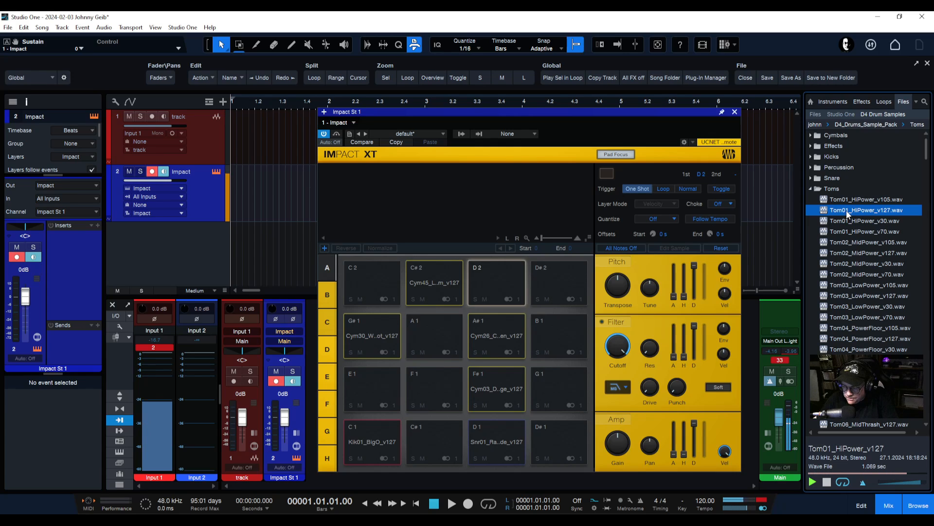
pyautogui.moveTo(846, 212); pyautogui.dragTo(498, 281)
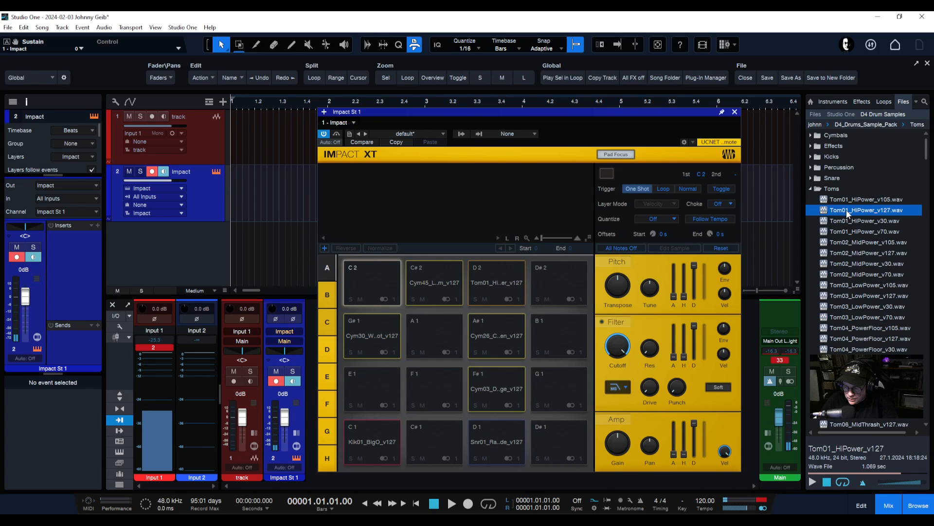
pyautogui.moveTo(846, 209); pyautogui.dragTo(381, 279)
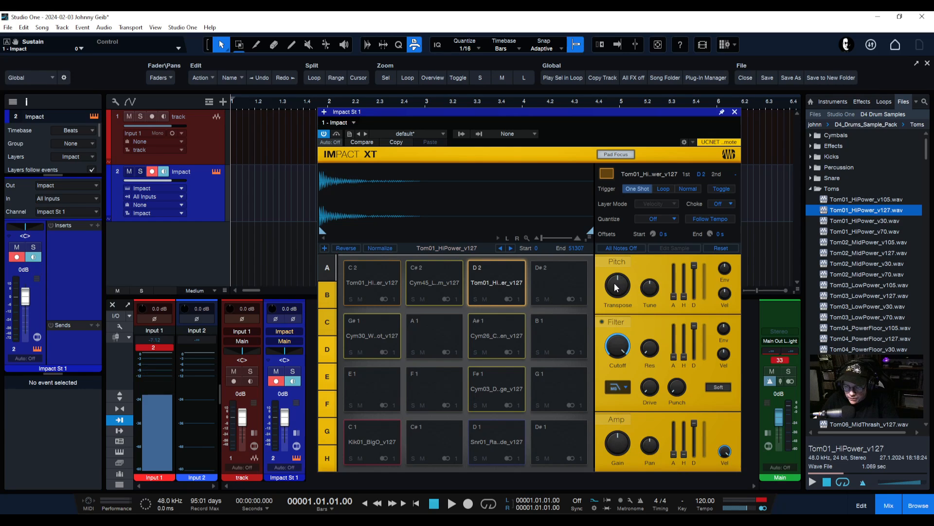
# Detune the Tom01_HiPower pad C2 to about −36 cents, then preview Tom02_MidPower_v127
pyautogui.moveTo(650, 288); pyautogui.dragTo(650, 315)
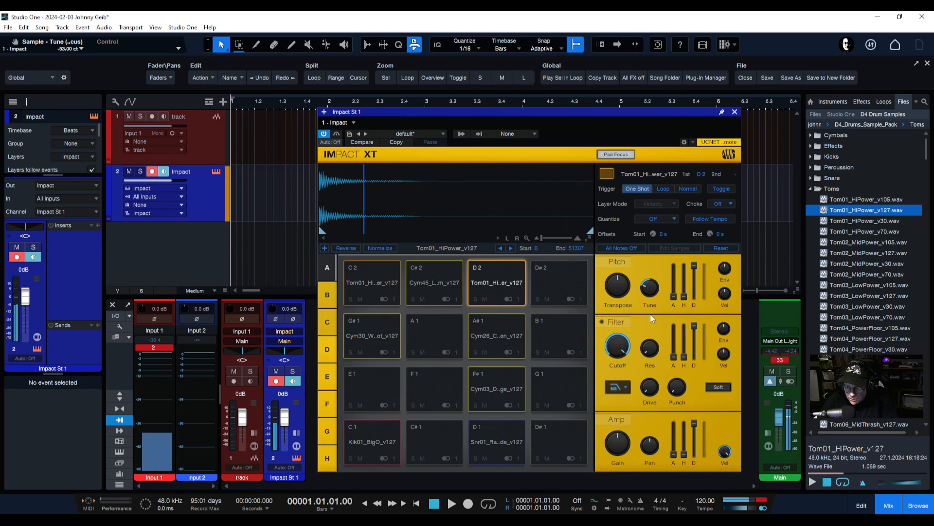
pyautogui.moveTo(648, 288)
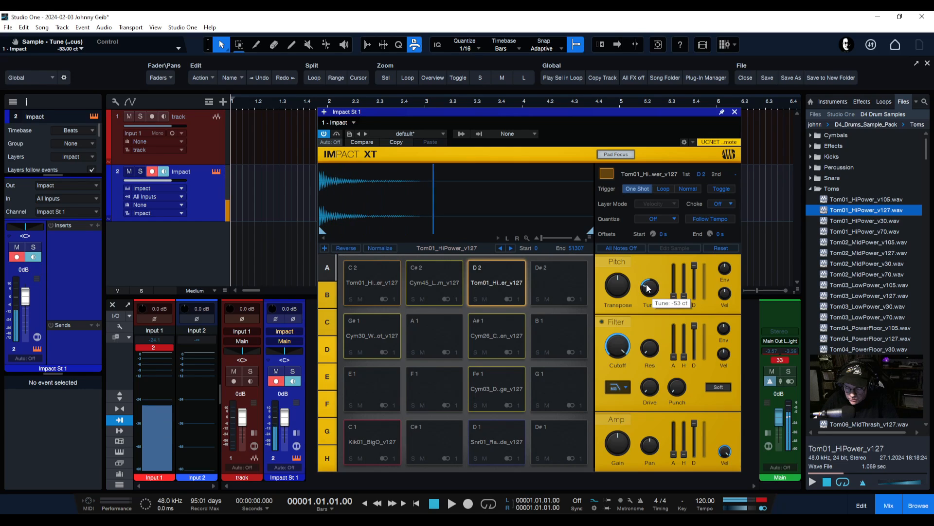
pyautogui.moveTo(648, 289); pyautogui.dragTo(657, 268)
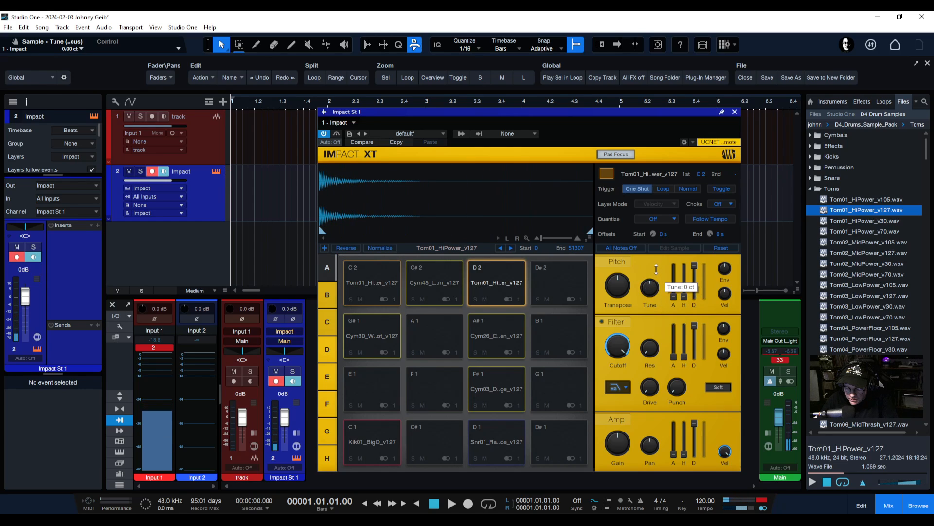
pyautogui.click(386, 280)
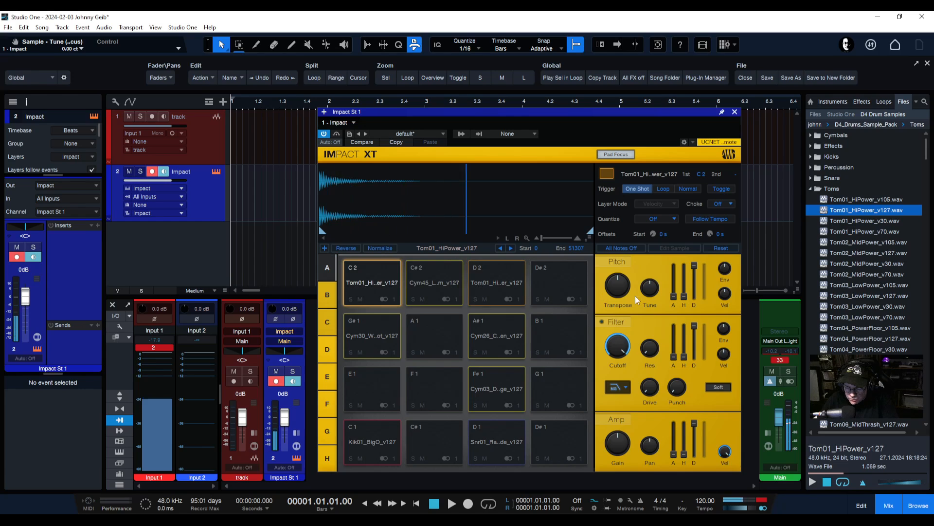
pyautogui.moveTo(655, 287)
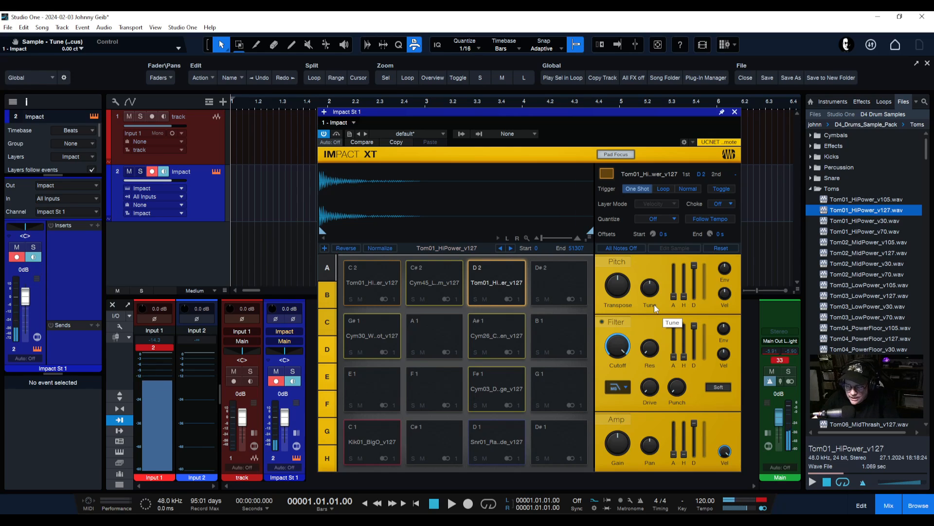
pyautogui.moveTo(651, 291); pyautogui.dragTo(652, 294)
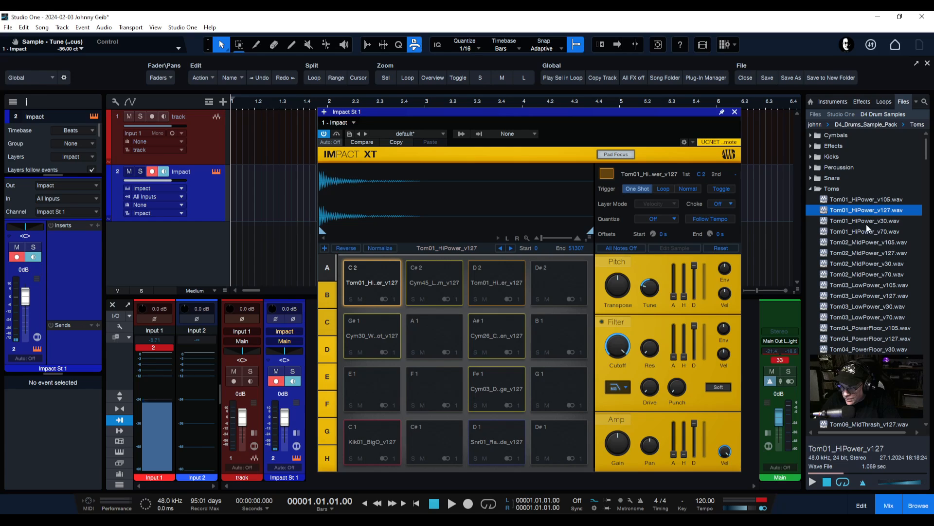
pyautogui.click(866, 253)
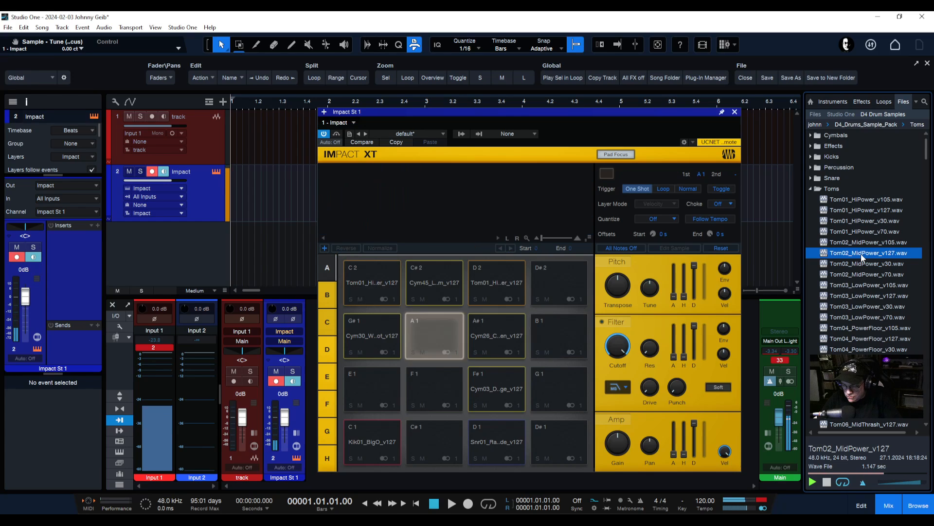
# Put Tom02_MidPower_v127 on pads B1 and A1, tune A1 to −38 cents, and preview Tom03_LowPower_v127
pyautogui.moveTo(843, 252); pyautogui.dragTo(544, 330)
pyautogui.moveTo(854, 253); pyautogui.dragTo(440, 331)
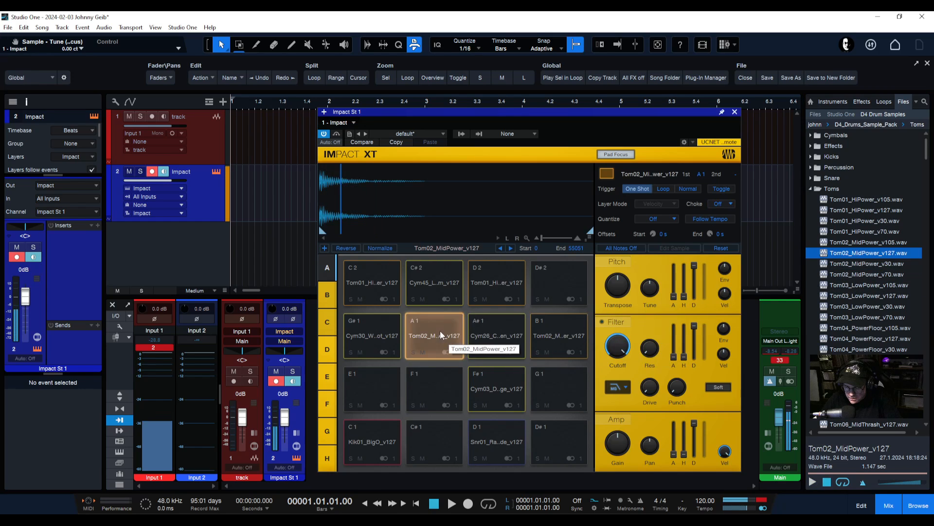
pyautogui.moveTo(650, 289); pyautogui.dragTo(650, 305)
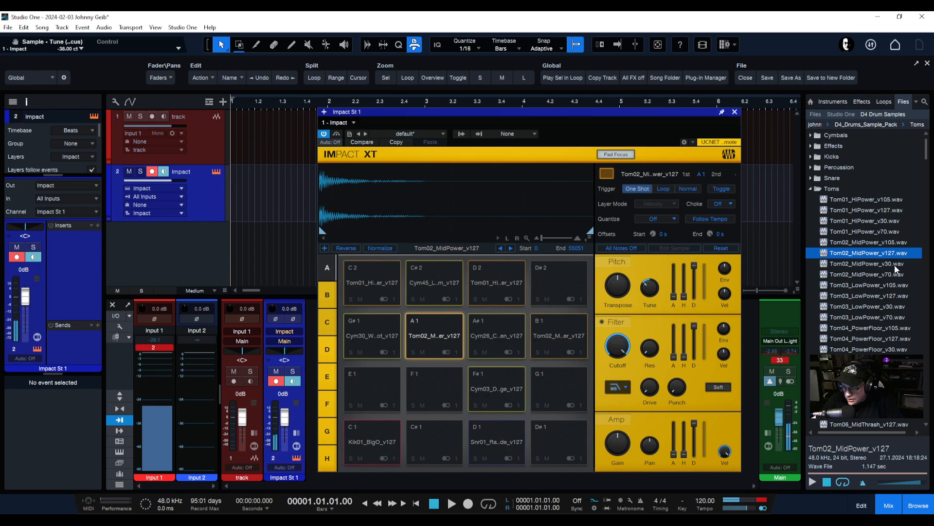
pyautogui.click(868, 296)
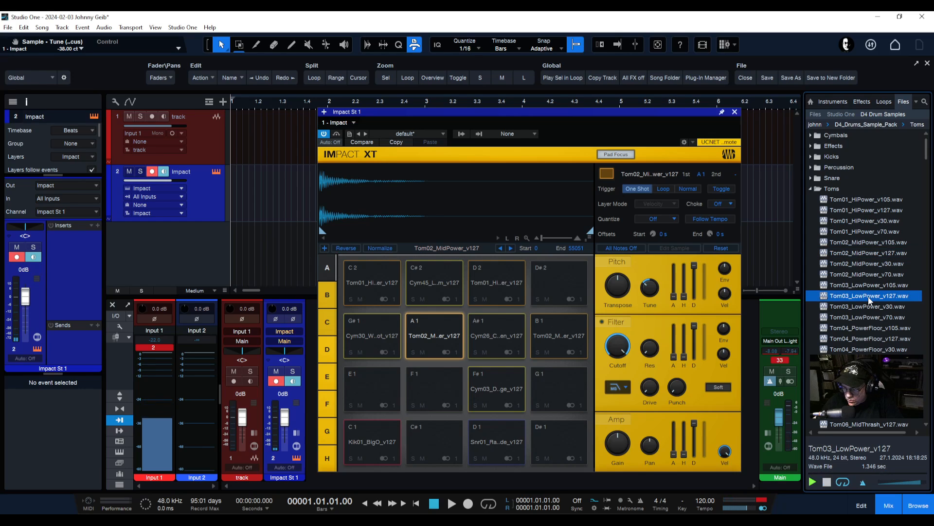
# Preview the Tom04_PowerFloor samples and place Tom04_PowerFloor_v127 on pads G1 and F1
pyautogui.click(866, 330)
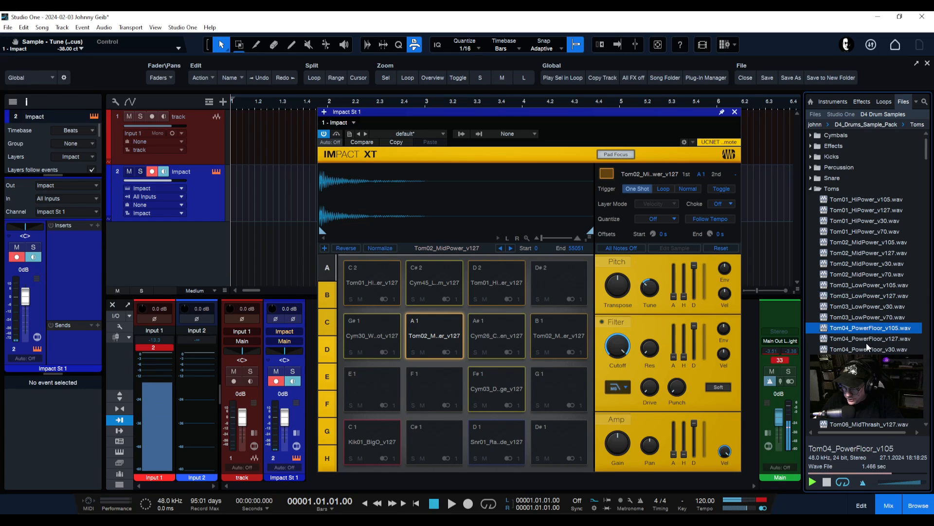
pyautogui.click(867, 339)
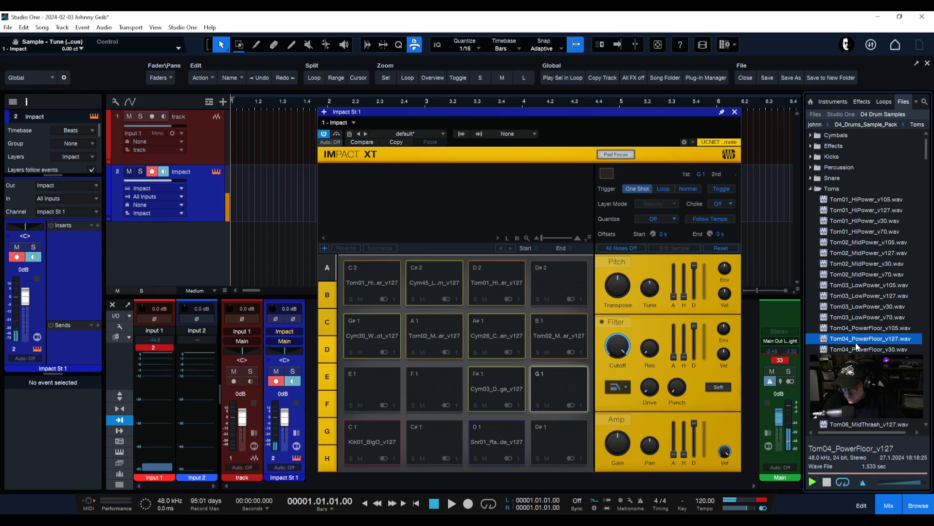
pyautogui.moveTo(857, 343); pyautogui.dragTo(552, 395)
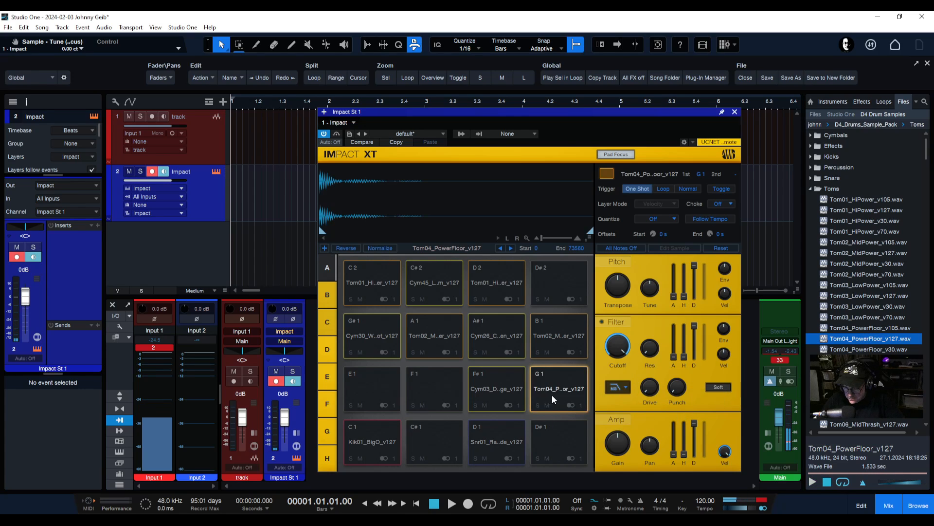
pyautogui.moveTo(844, 339); pyautogui.dragTo(433, 384)
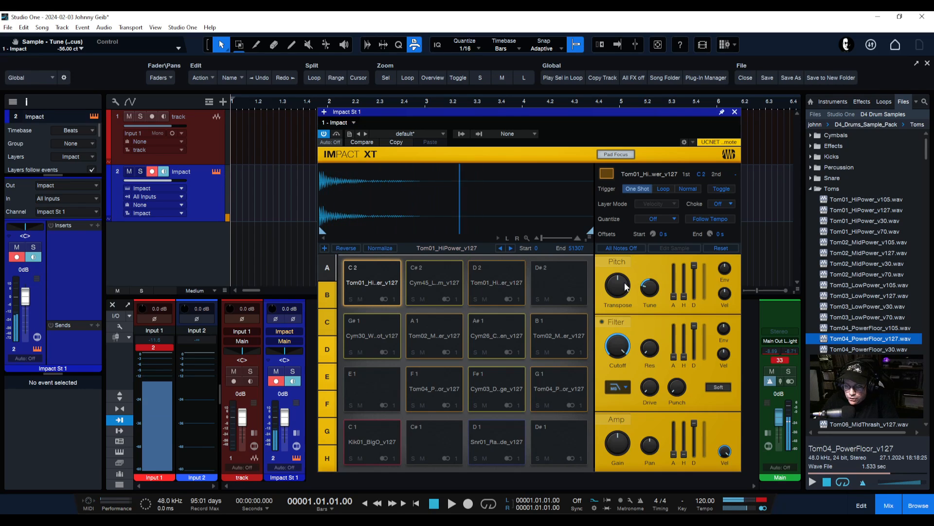
# Set the Tom01_HiPower pad's Pitch Transpose to 2
pyautogui.moveTo(621, 286)
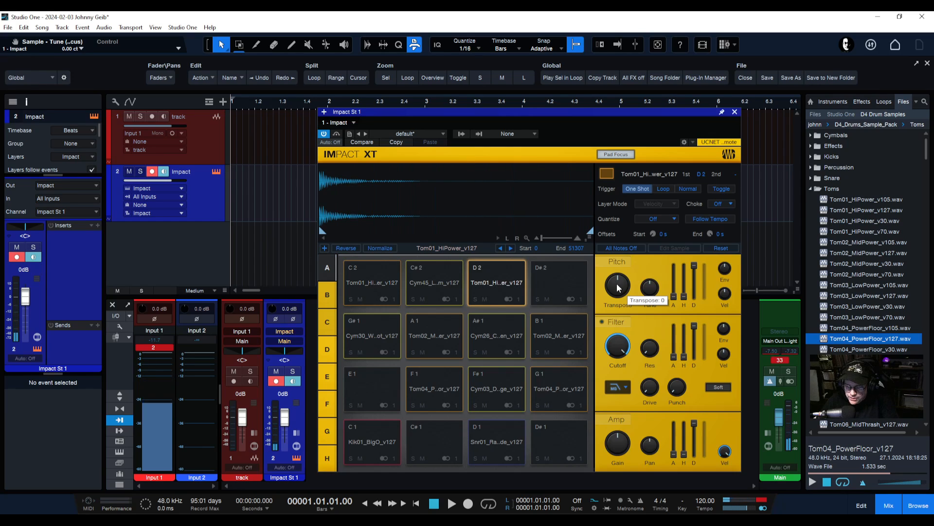
pyautogui.scroll(1, 618, 287)
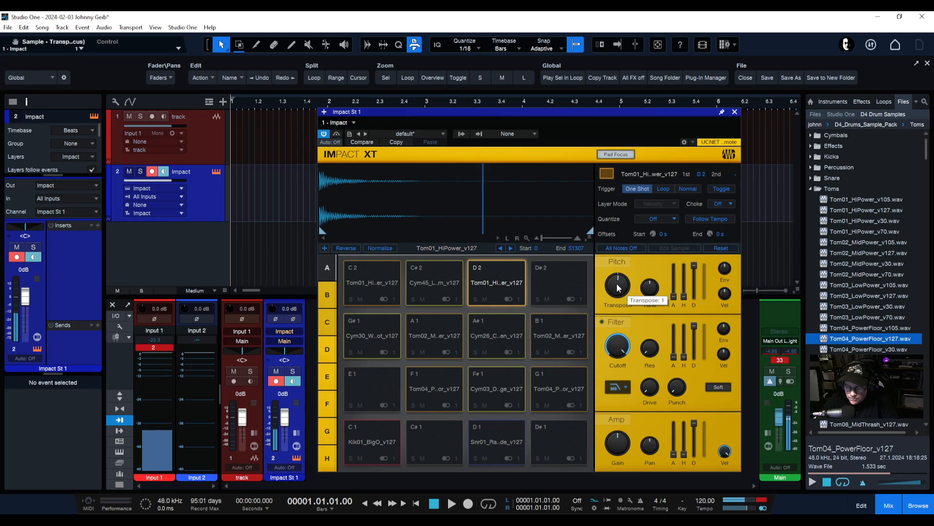
pyautogui.scroll(1, 618, 287)
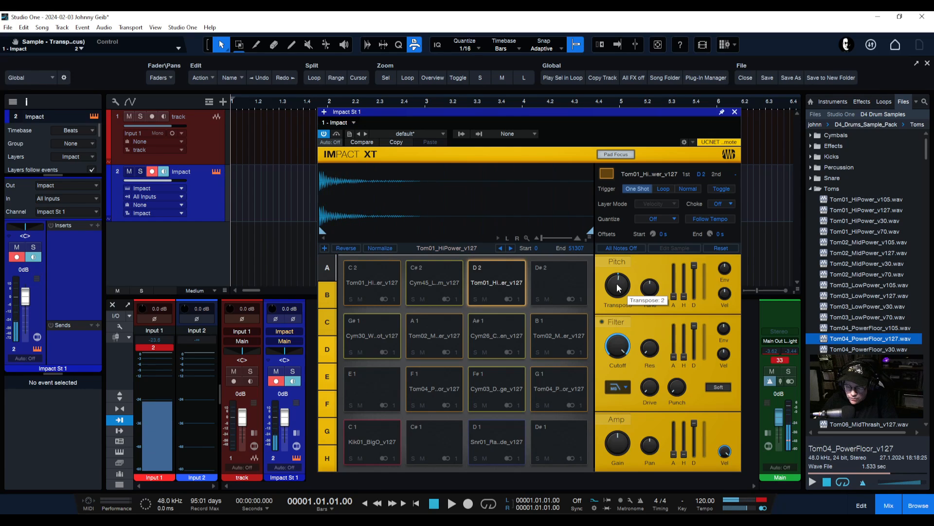
pyautogui.scroll(-1, 618, 287)
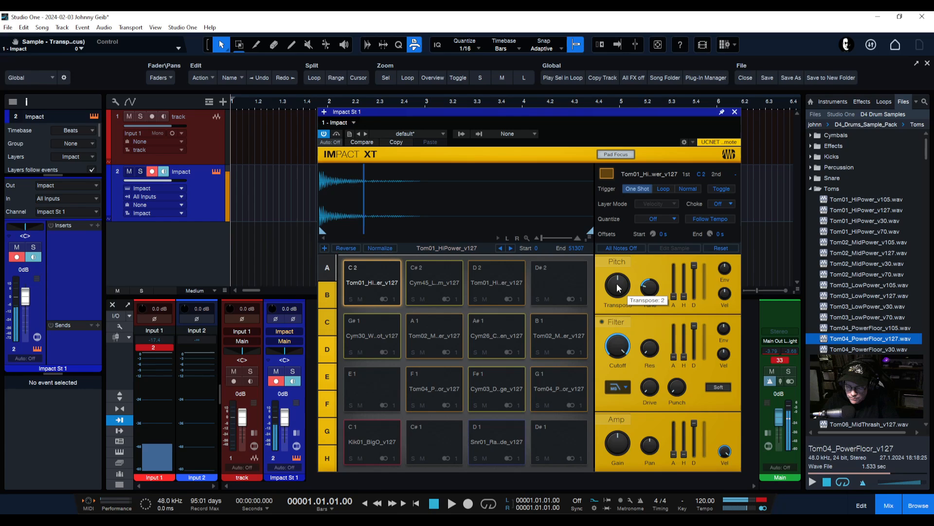
pyautogui.scroll(1, 618, 287)
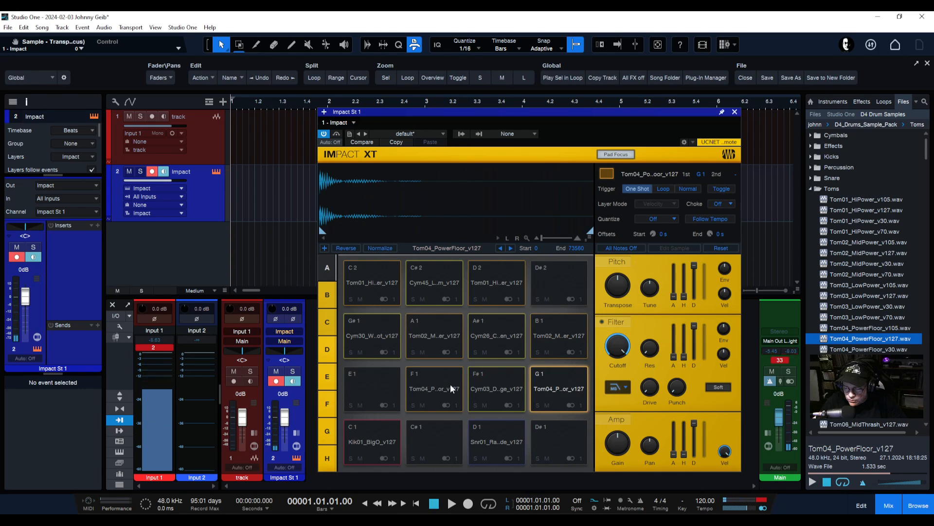
# Leave the pad's choke group at Off and nudge the Impact XT window higher
pyautogui.click(729, 204)
pyautogui.click(729, 203)
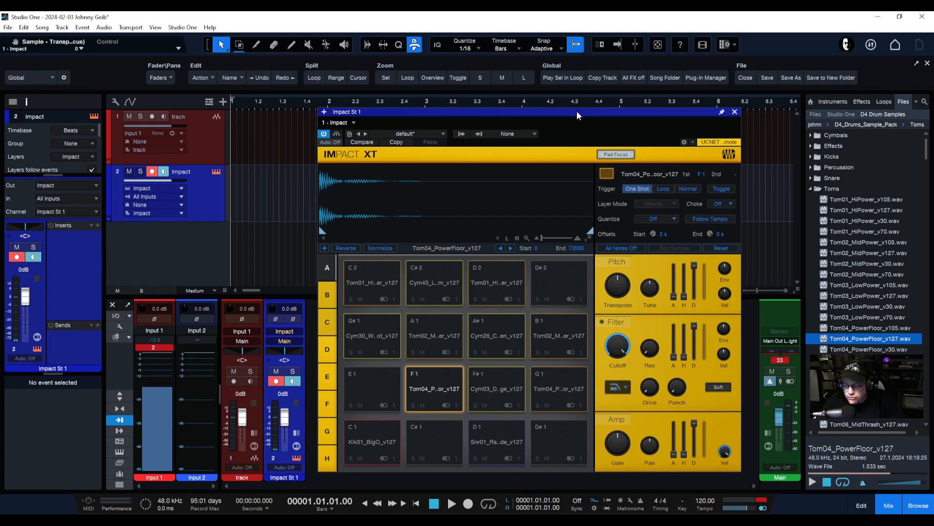
pyautogui.moveTo(578, 112); pyautogui.dragTo(577, 99)
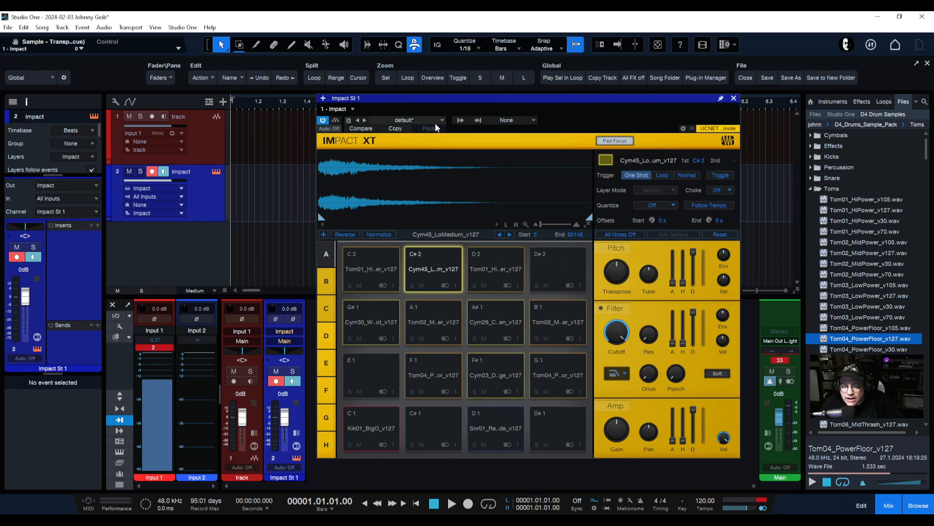
# Dismiss the Impact XT preset menu without a choice and bring up the Studio One menu
pyautogui.click(348, 121)
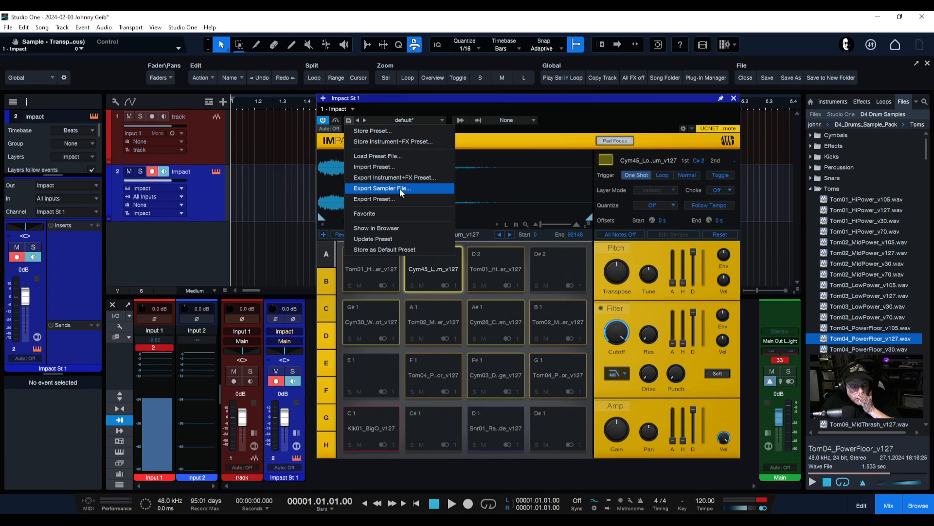
pyautogui.click(556, 97)
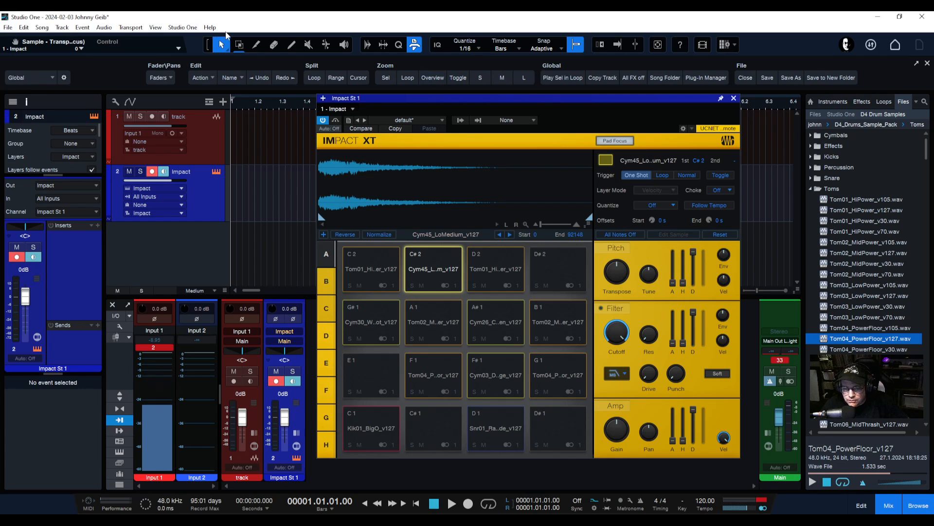
pyautogui.click(182, 27)
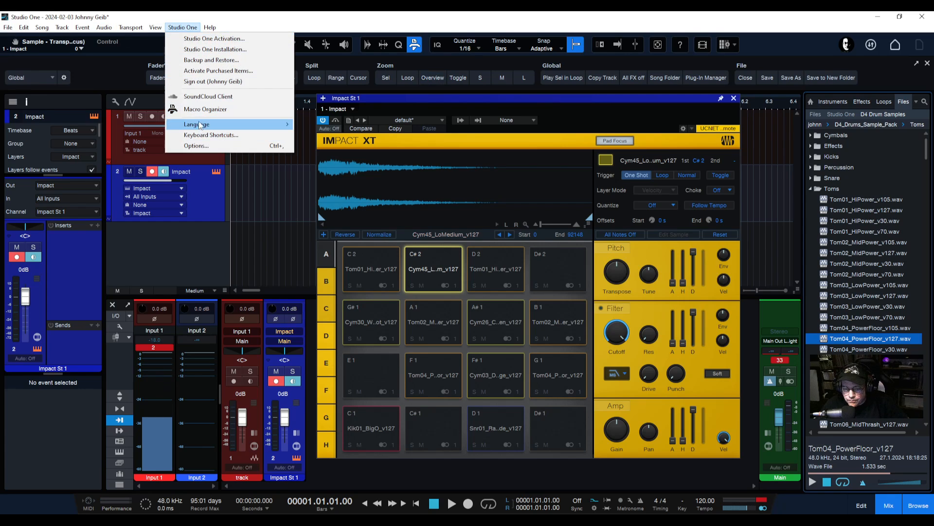
# Review the General and Locations > User Data options, then close the Options dialog
pyautogui.click(195, 146)
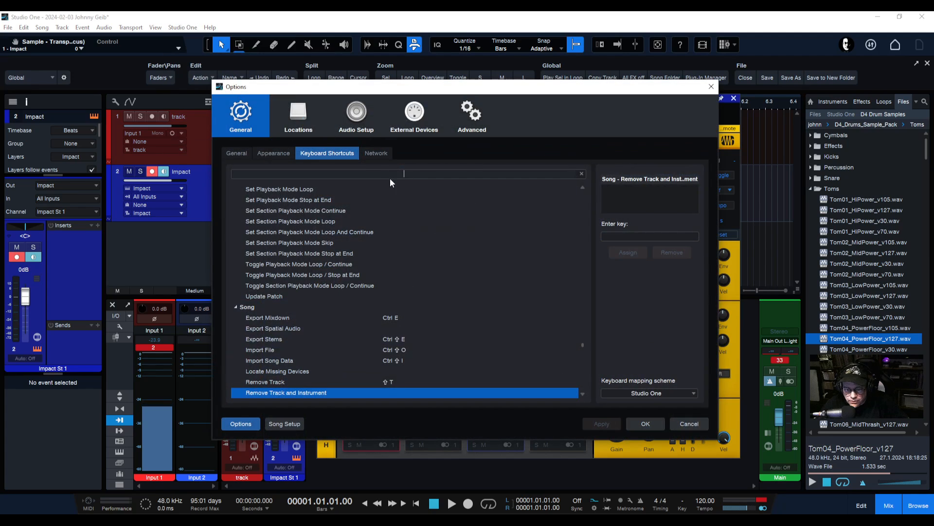
pyautogui.click(246, 115)
pyautogui.click(237, 153)
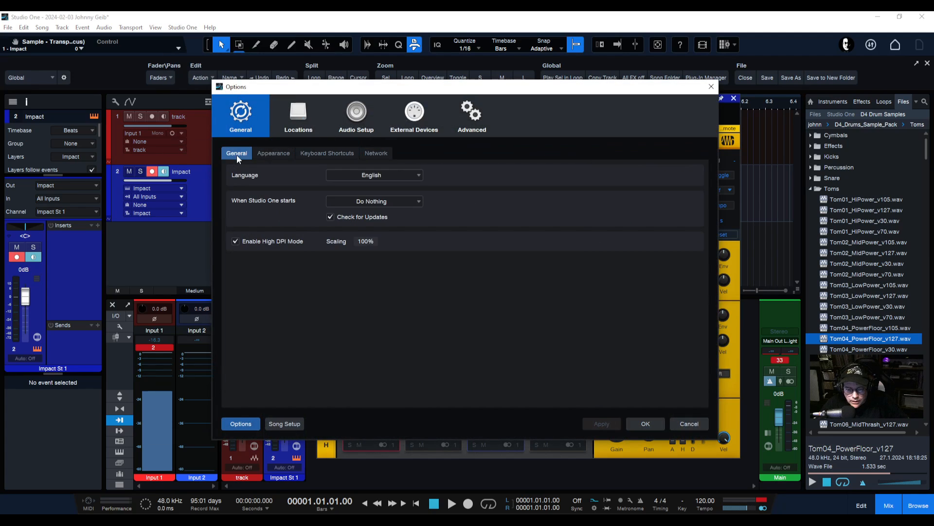
pyautogui.click(298, 116)
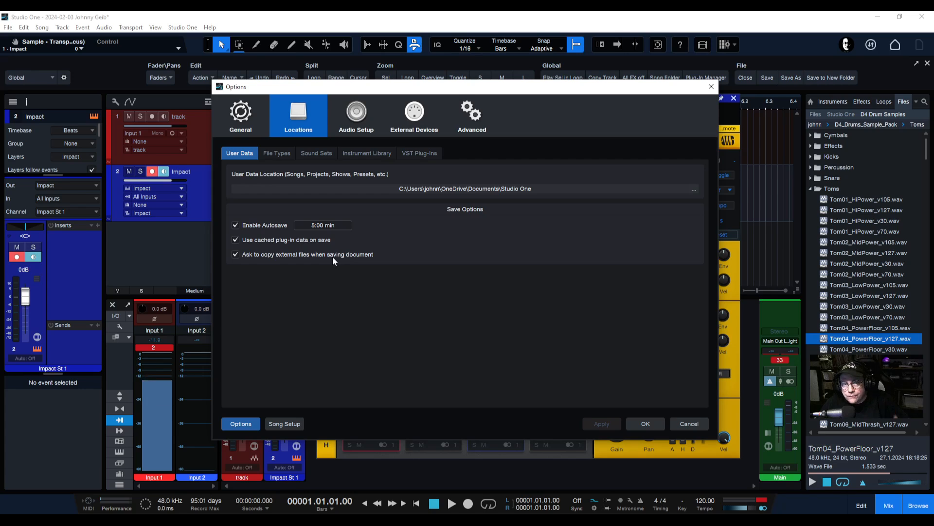
pyautogui.click(712, 86)
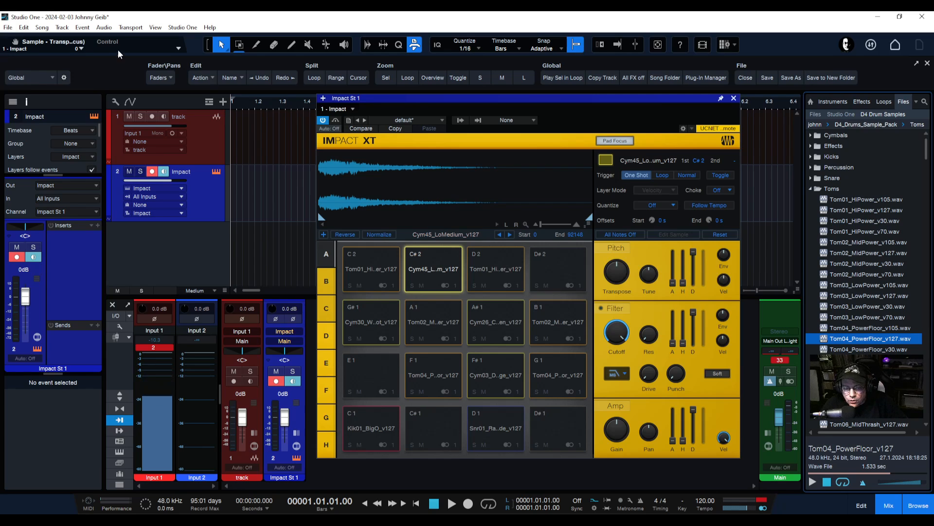
# Copy the kit's externally stored drum samples into the song's Media Folder via Song > Copy External Files
pyautogui.click(42, 28)
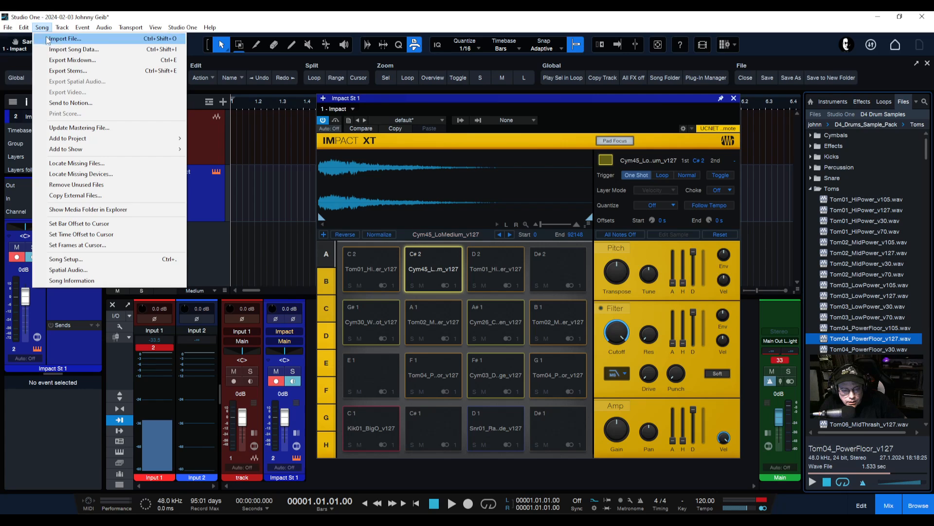
pyautogui.click(73, 195)
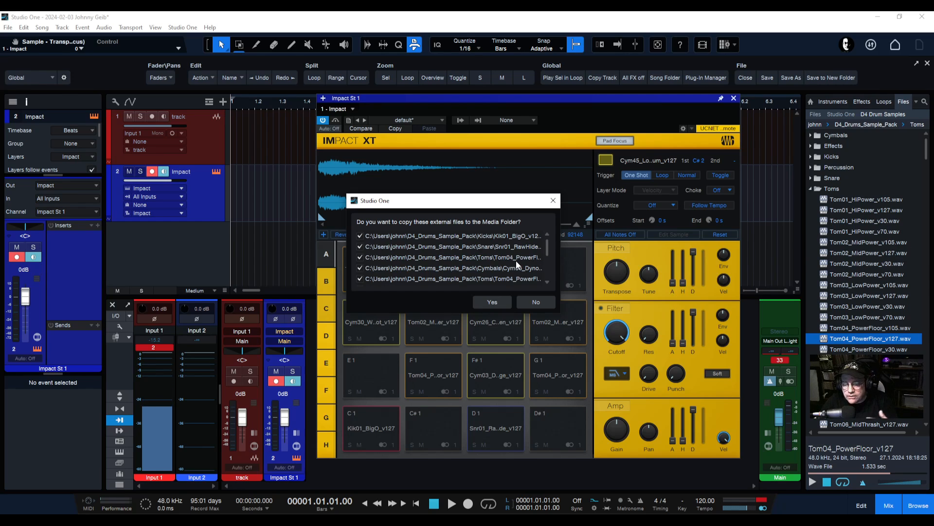
pyautogui.moveTo(547, 245); pyautogui.dragTo(547, 226)
pyautogui.click(495, 300)
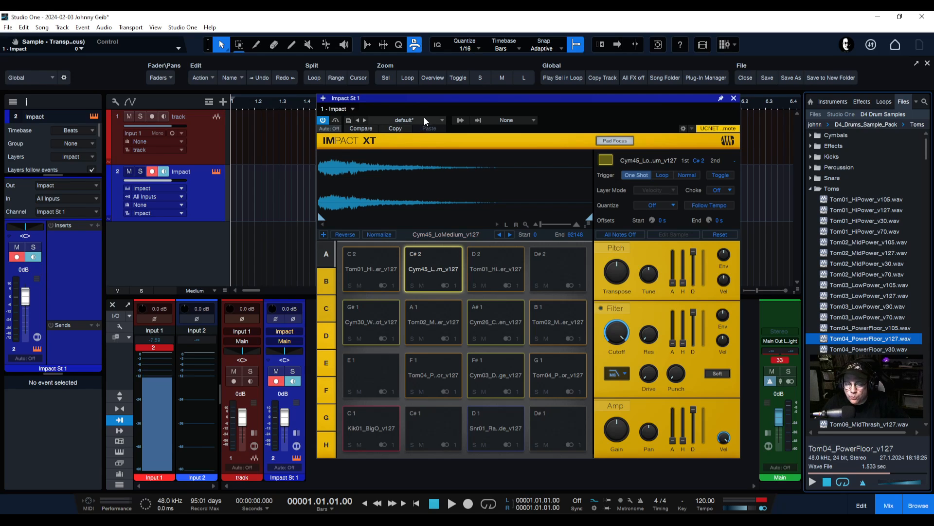
# Export the Impact XT kit to the Desktop as sampler file 'D4 Drum Kit 1' (.soundx)
pyautogui.click(349, 119)
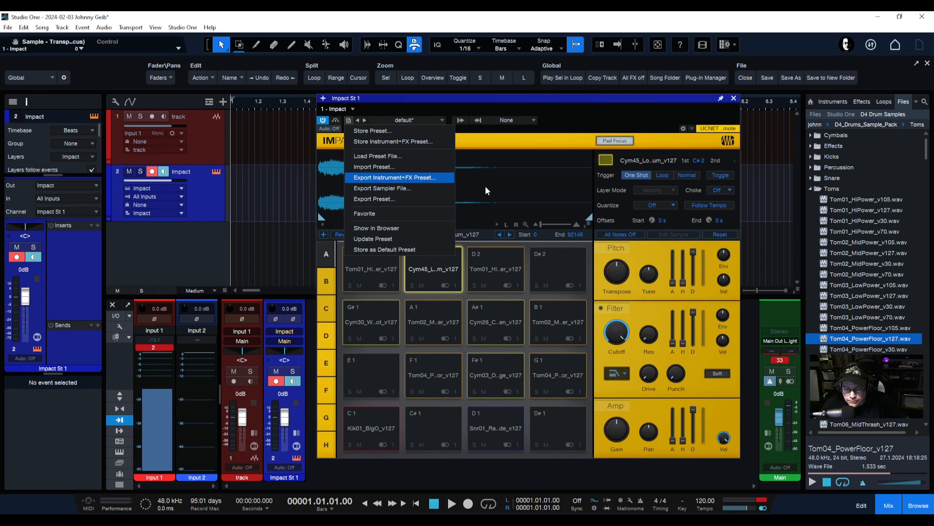
pyautogui.click(379, 189)
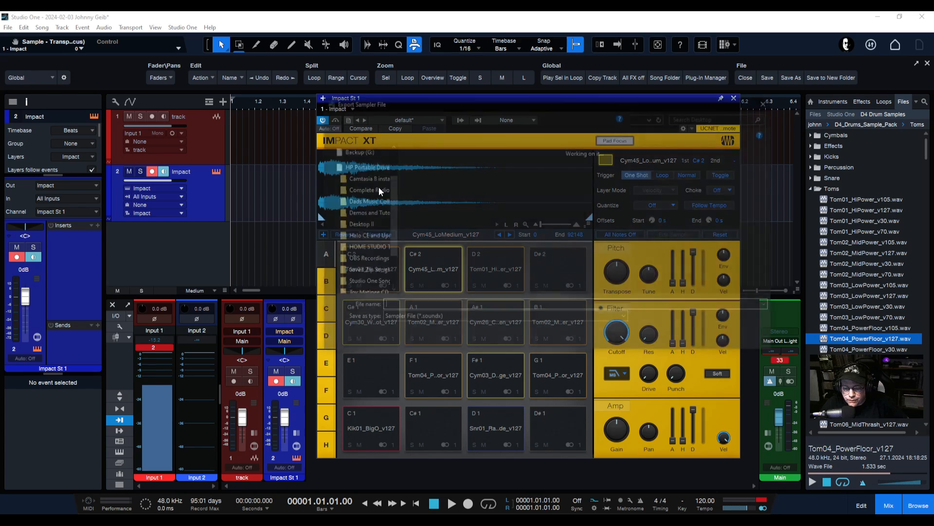
pyautogui.moveTo(476, 108); pyautogui.dragTo(470, 110)
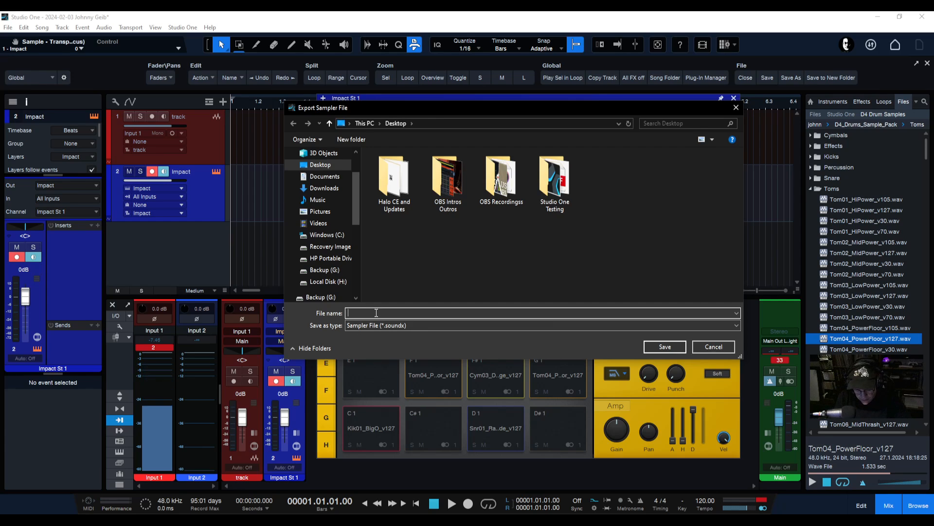
pyautogui.write('D4')
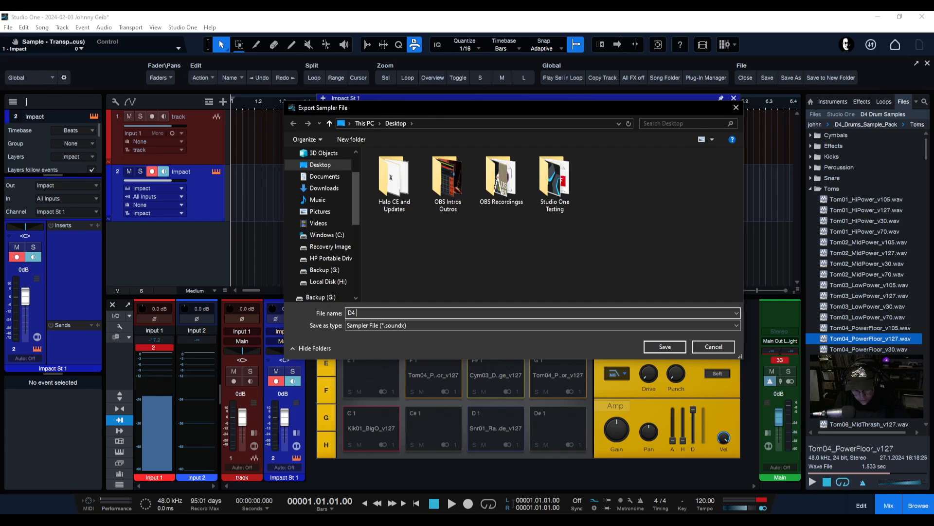
pyautogui.write(' Drum Kit 1')
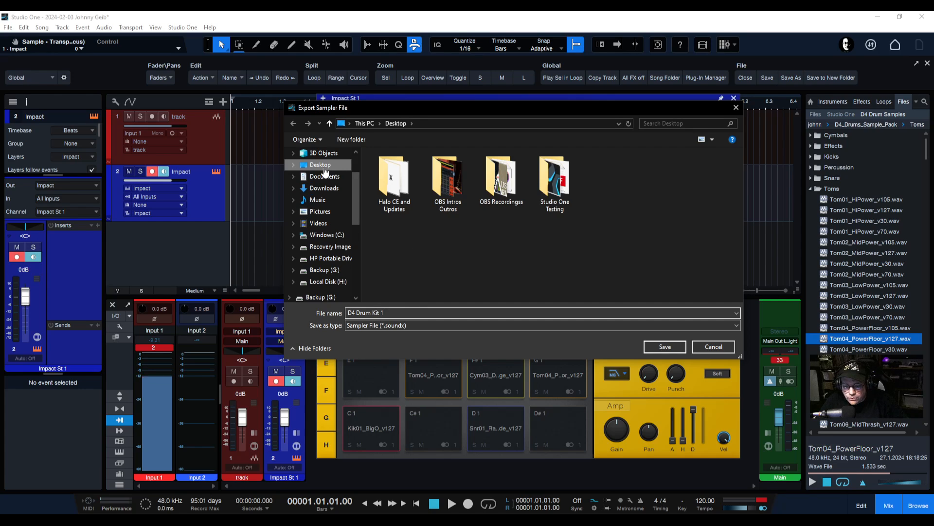
pyautogui.click(658, 346)
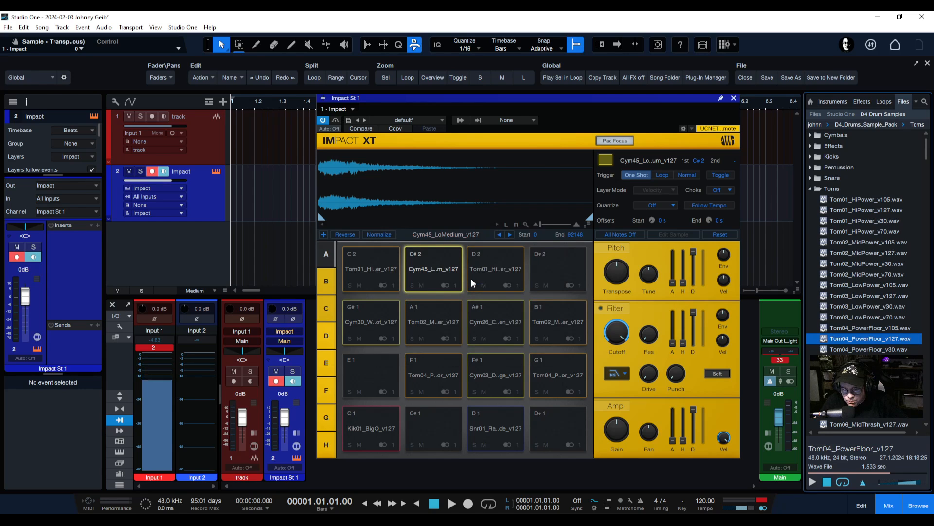
pyautogui.click(878, 22)
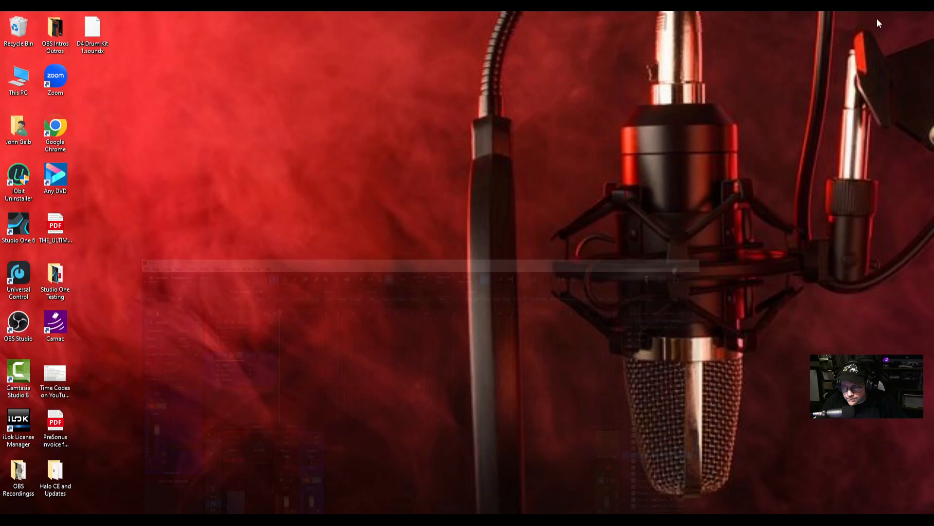
pyautogui.moveTo(93, 30); pyautogui.dragTo(305, 265)
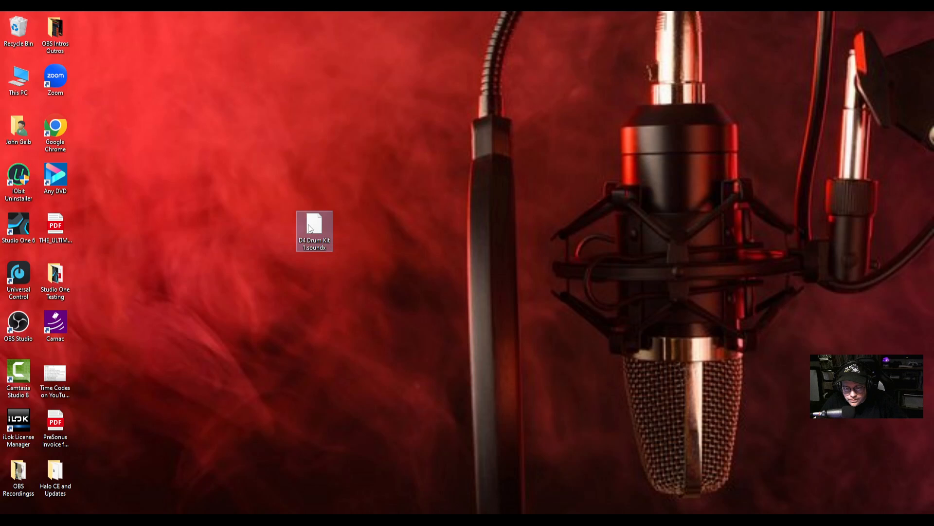
pyautogui.moveTo(313, 230); pyautogui.dragTo(94, 37)
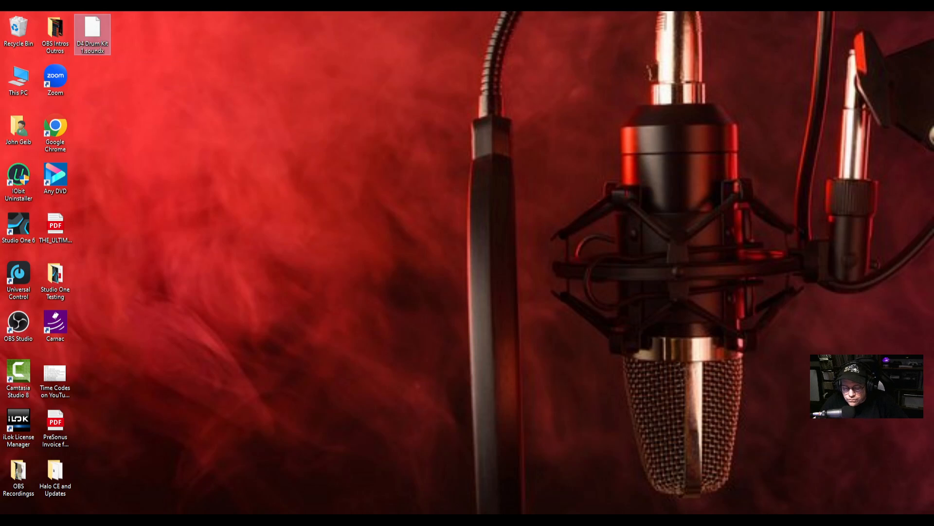
pyautogui.press('super+d')
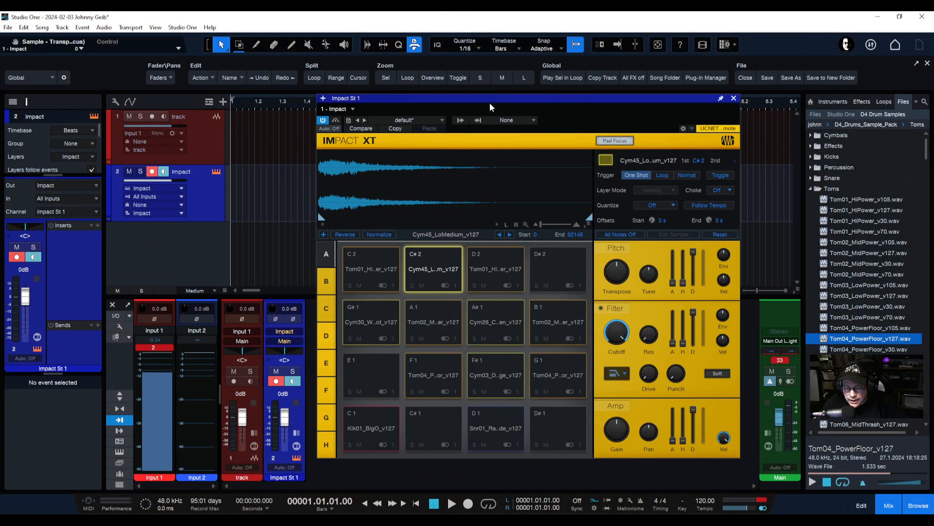
pyautogui.click(349, 120)
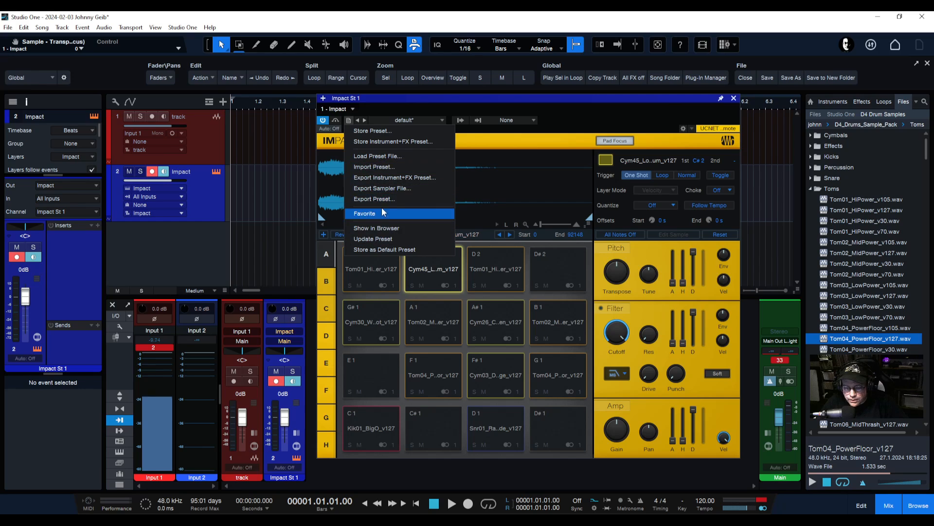
pyautogui.click(571, 104)
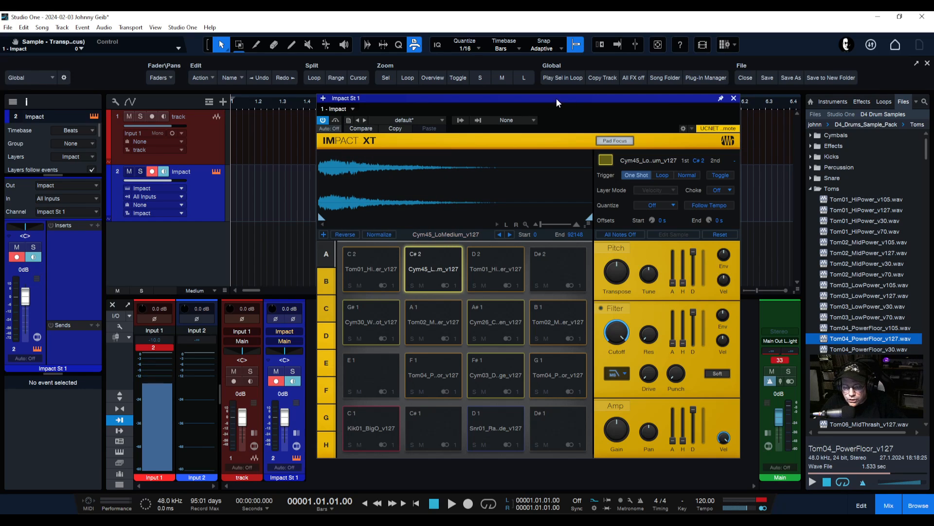
pyautogui.click(413, 121)
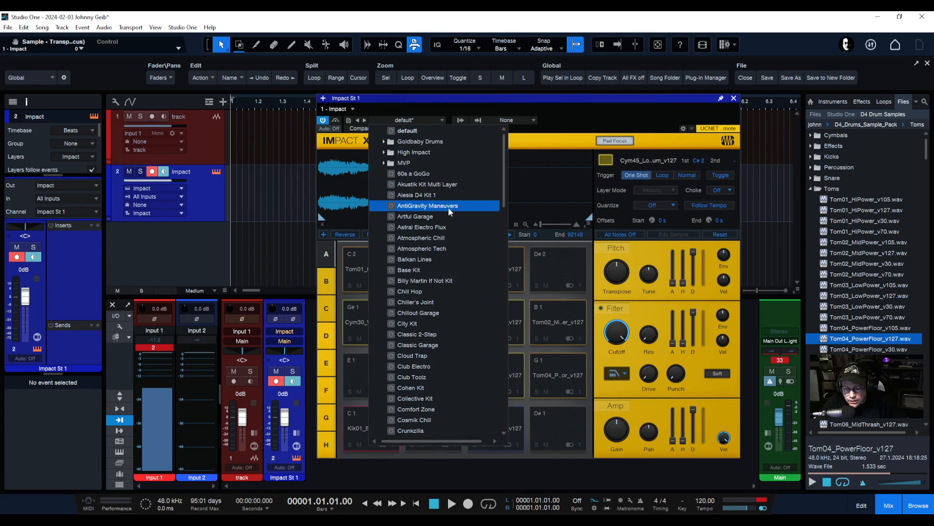
pyautogui.scroll(-2, 505, 157)
pyautogui.moveTo(506, 157); pyautogui.dragTo(499, 219)
pyautogui.scroll(9, 499, 219)
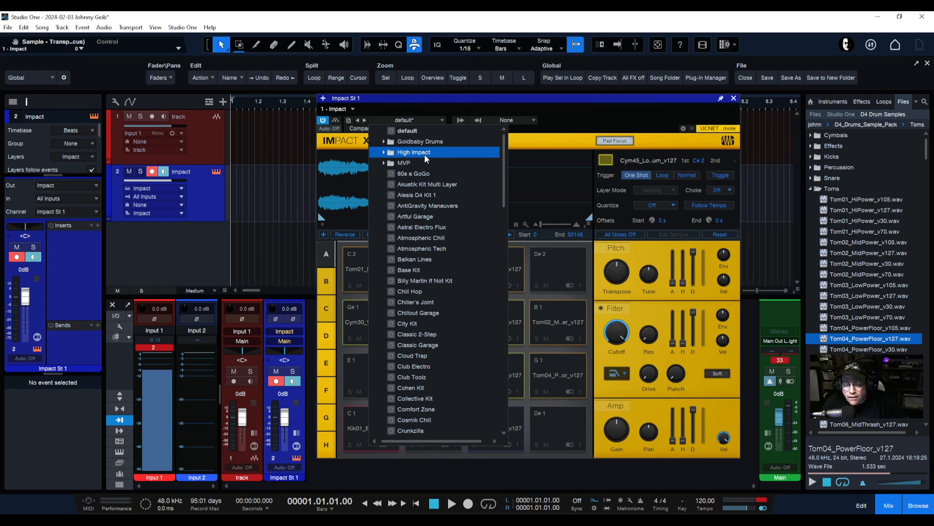
pyautogui.click(574, 121)
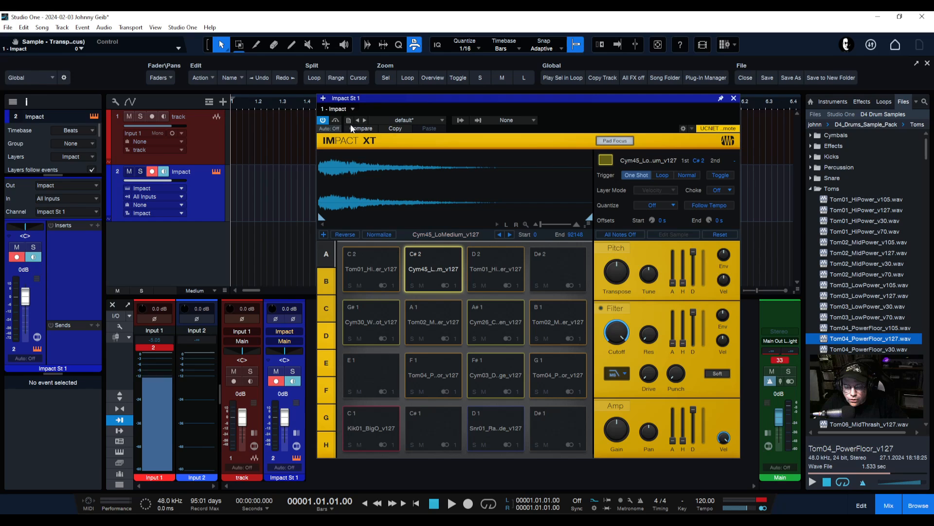
# Import D4 Drum Kit 1.soundx from the Desktop as an Impact XT preset and acknowledge the confirmation
pyautogui.click(349, 121)
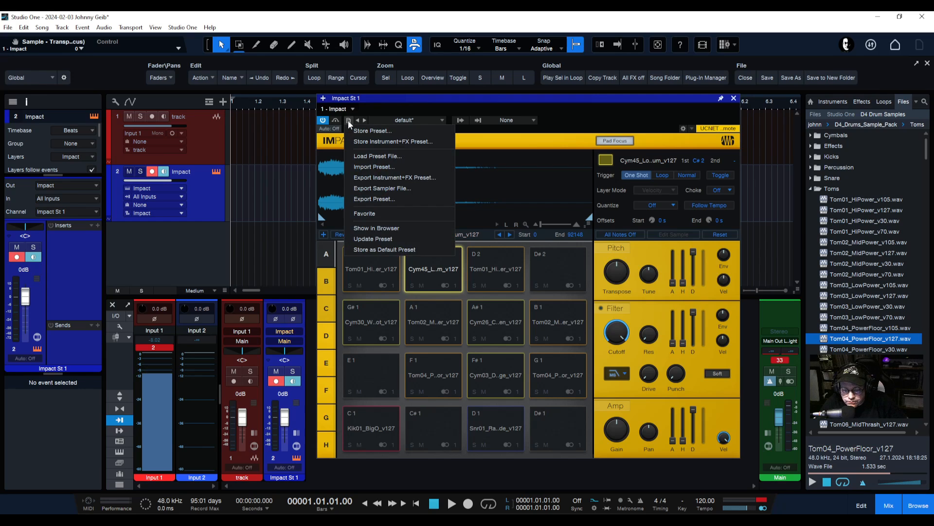
pyautogui.click(377, 168)
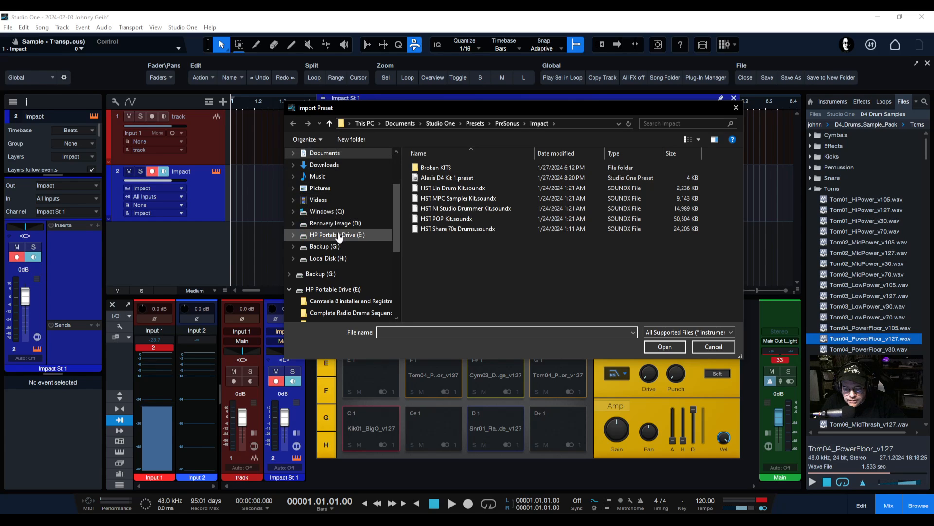
pyautogui.scroll(2, 368, 239)
pyautogui.click(322, 216)
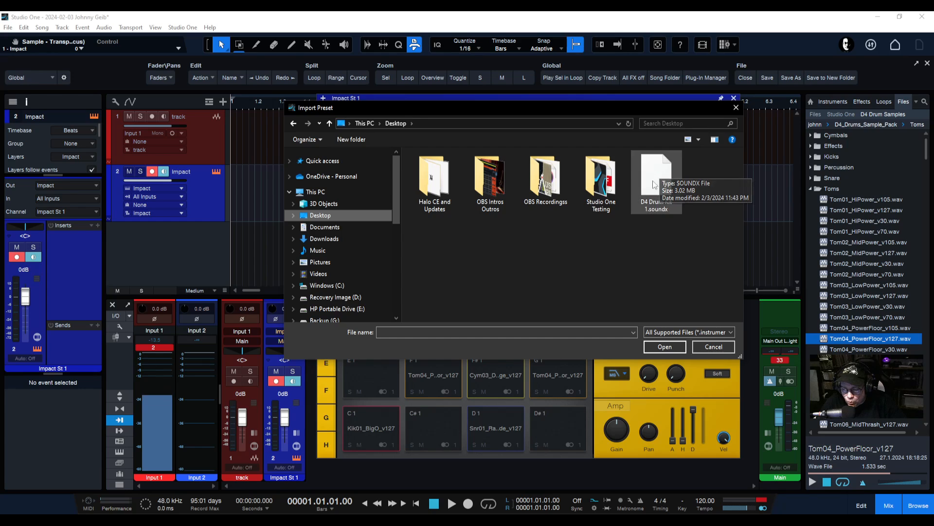
pyautogui.click(655, 173)
pyautogui.click(666, 347)
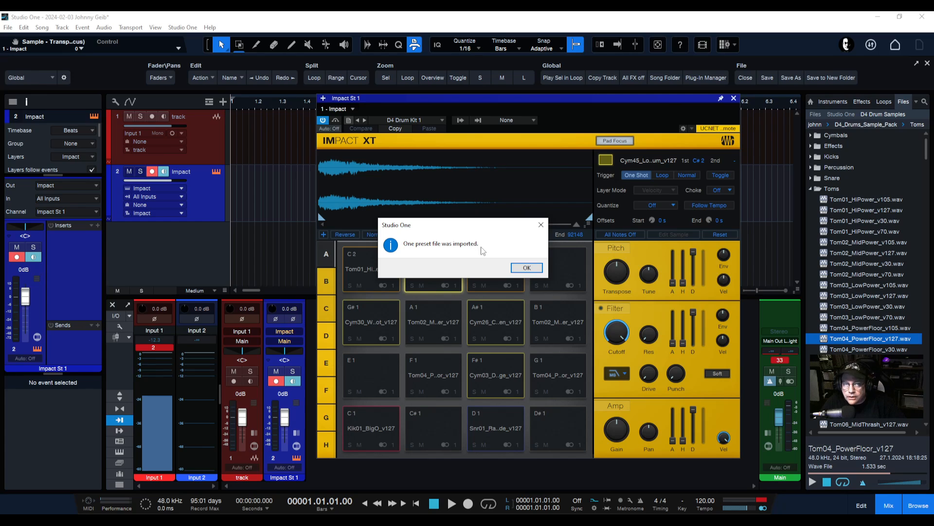
pyautogui.click(529, 270)
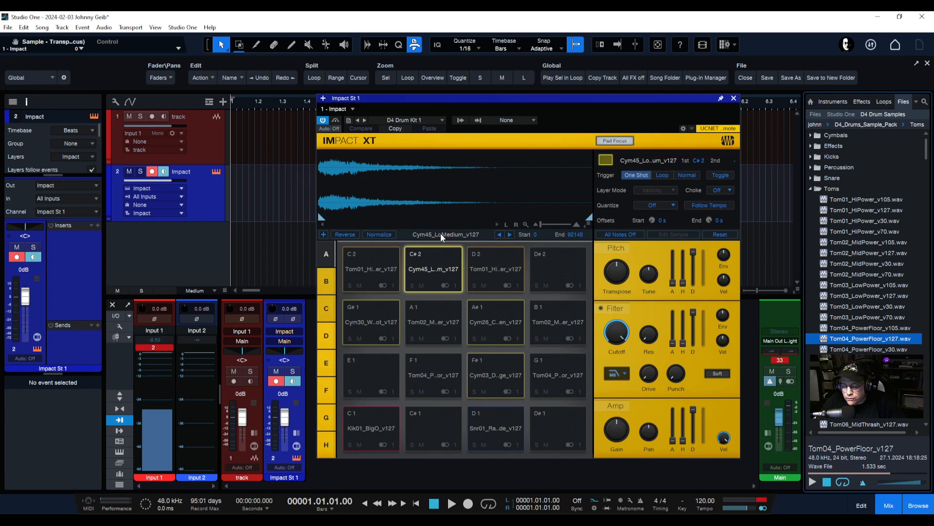
# Load the Balkan Lines kit and audition its Crash, Ride Long, Closed HH 2 and Trumpet 2 pads
pyautogui.click(426, 120)
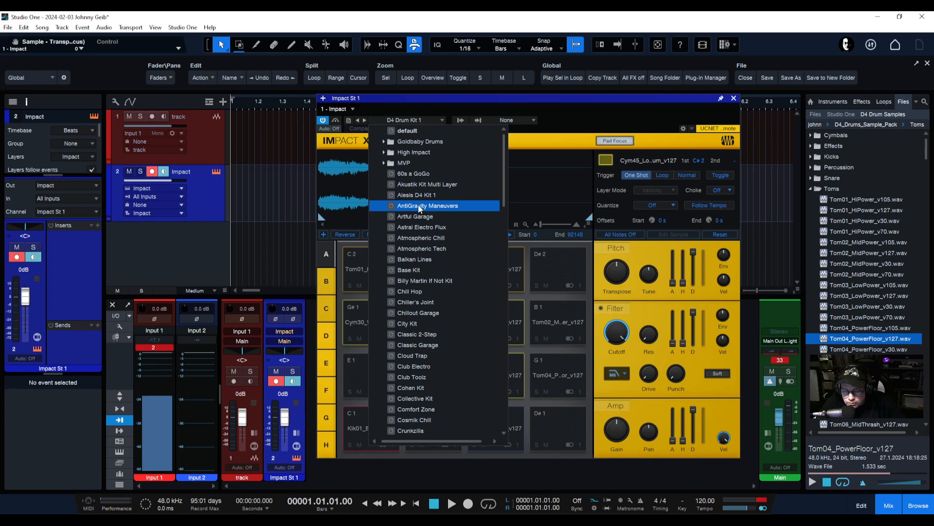
pyautogui.scroll(-1, 423, 302)
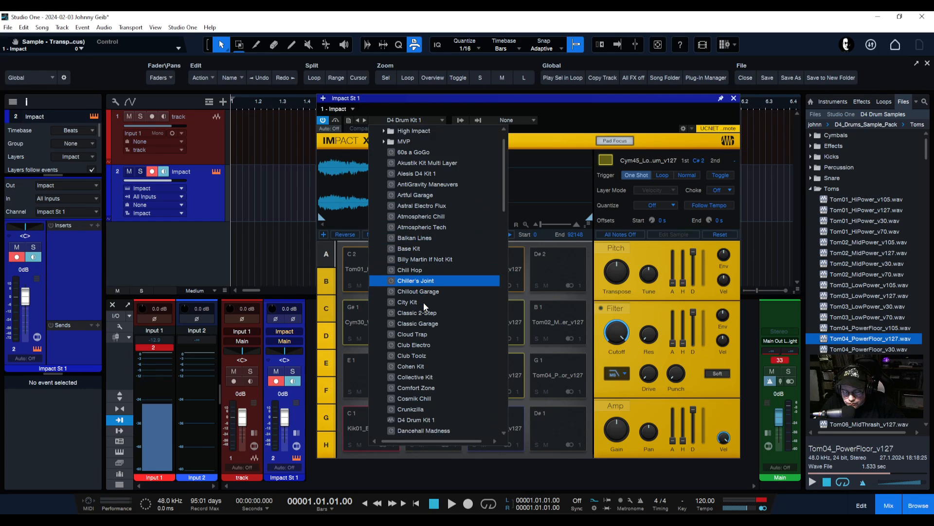
pyautogui.scroll(-3, 416, 370)
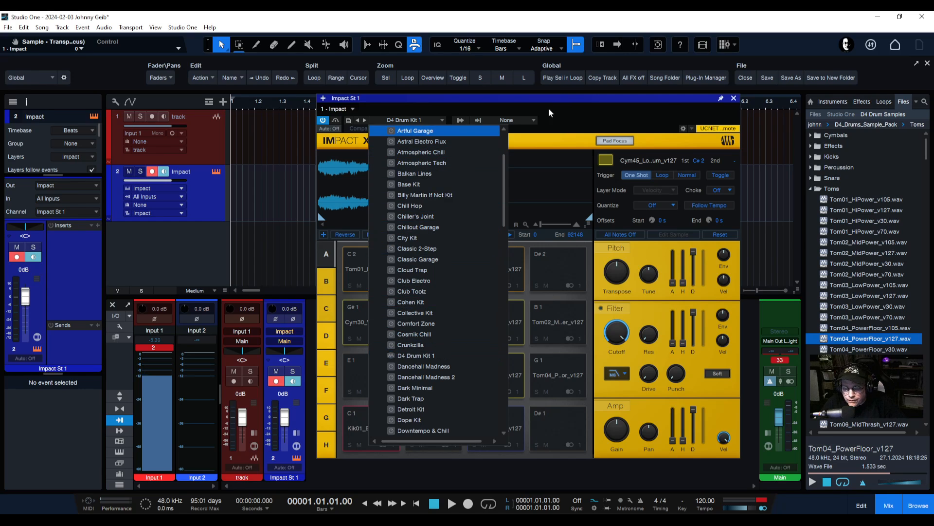
pyautogui.click(408, 175)
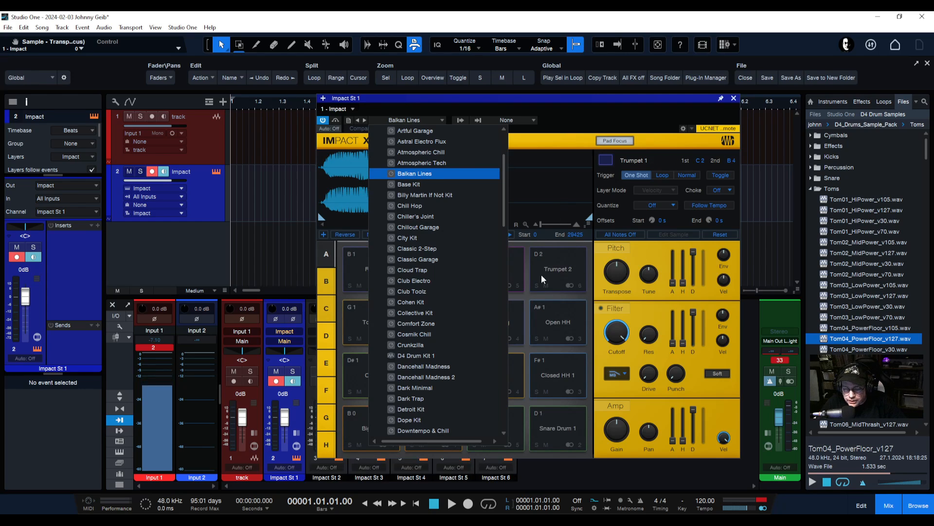
pyautogui.click(554, 275)
pyautogui.click(492, 278)
pyautogui.click(474, 311)
pyautogui.click(434, 320)
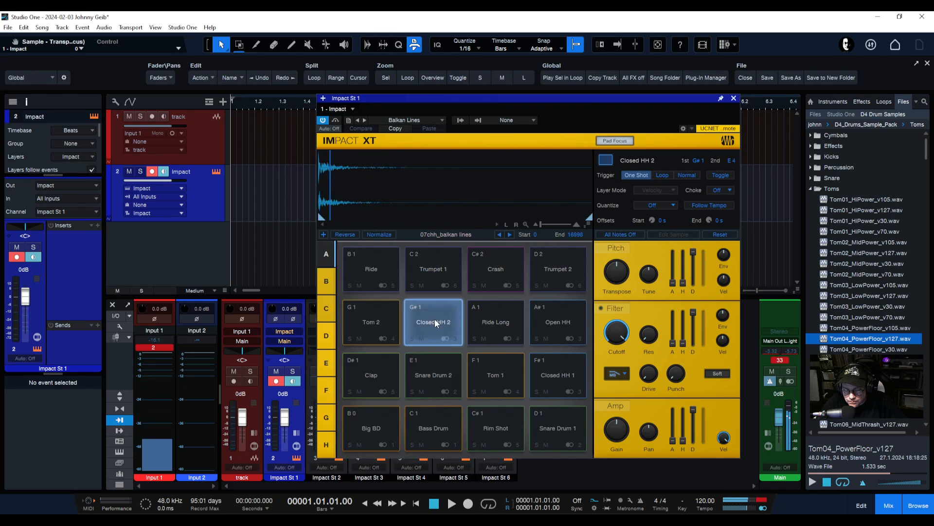
pyautogui.click(561, 273)
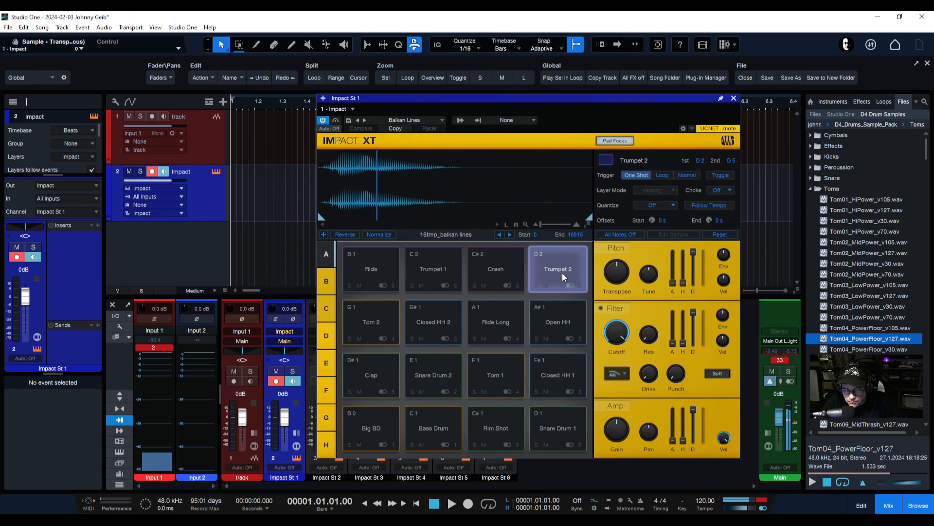
# Reload the D4 Drum Kit 1 preset and audition its F1 tom, C1 kick and D1 snare pads
pyautogui.click(416, 121)
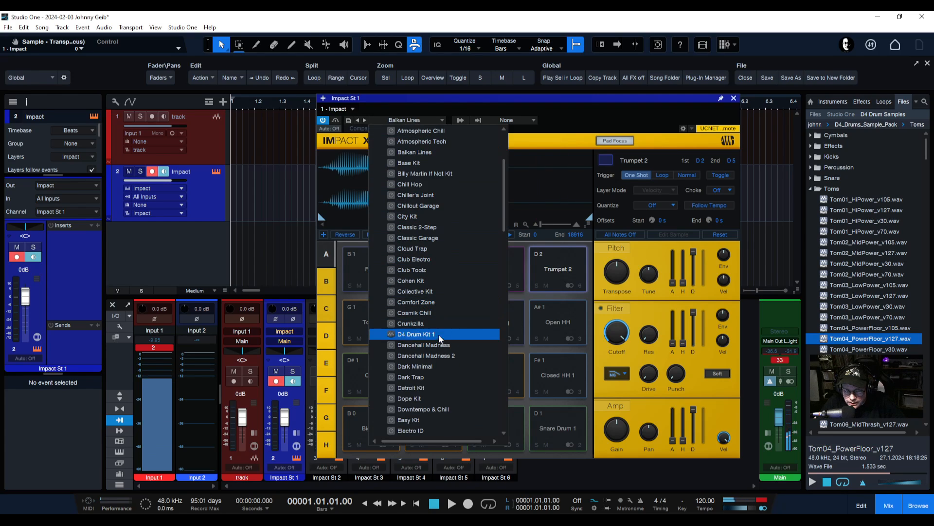
pyautogui.click(420, 335)
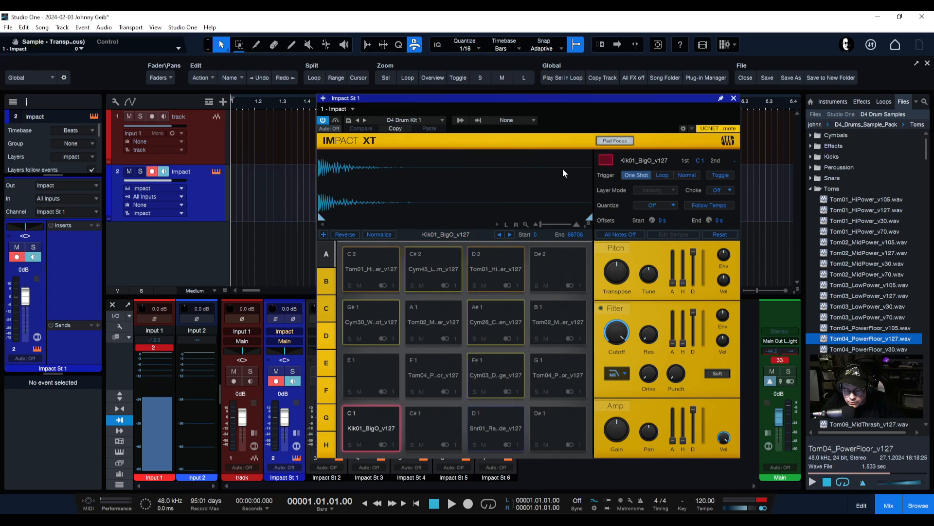
pyautogui.click(425, 374)
pyautogui.click(391, 420)
pyautogui.click(428, 382)
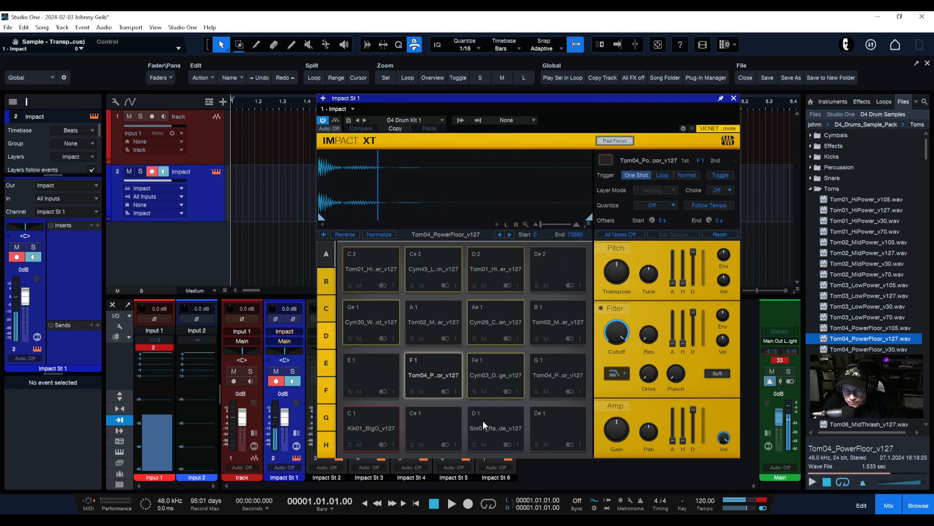
pyautogui.click(487, 421)
# Audition the B1, G1, F#1, A1, C2 and C#2 pads, then minimize Studio One
pyautogui.click(575, 391)
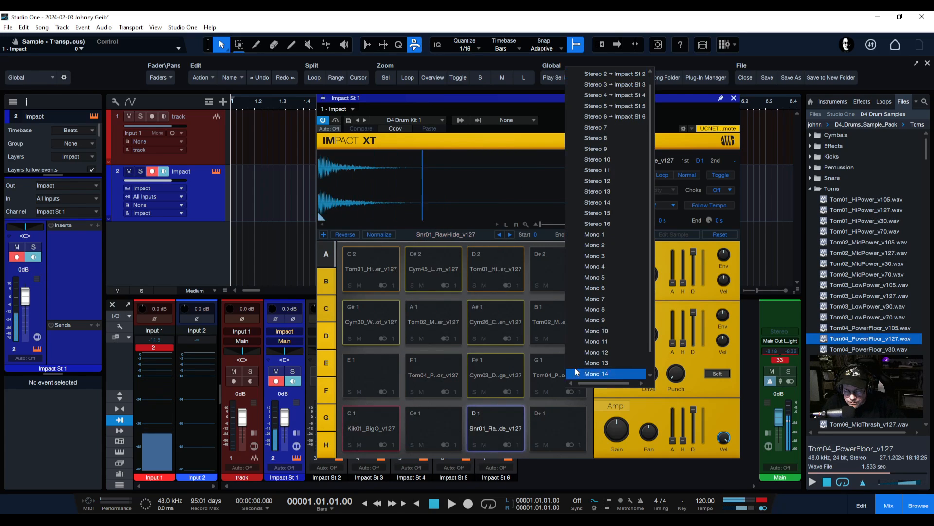
pyautogui.click(546, 315)
pyautogui.click(545, 314)
pyautogui.click(539, 367)
pyautogui.click(489, 363)
pyautogui.click(418, 322)
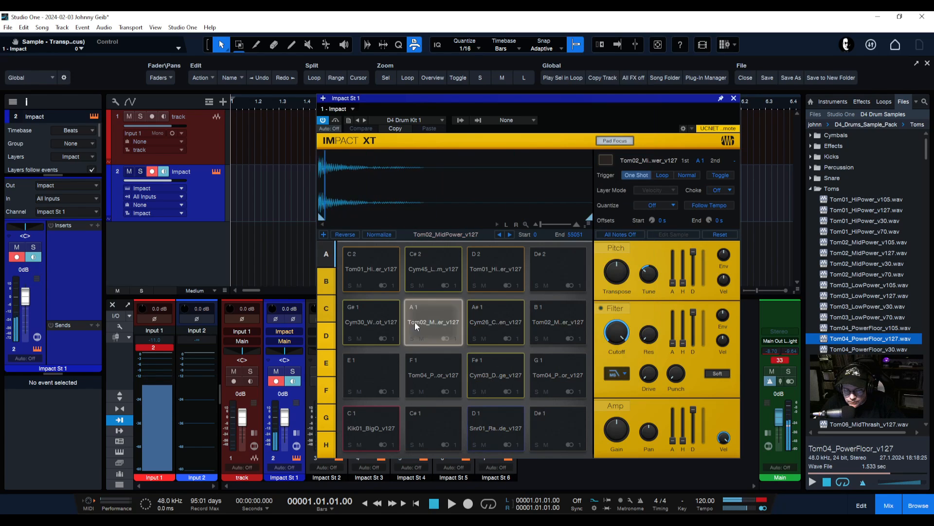
pyautogui.click(375, 267)
pyautogui.click(446, 255)
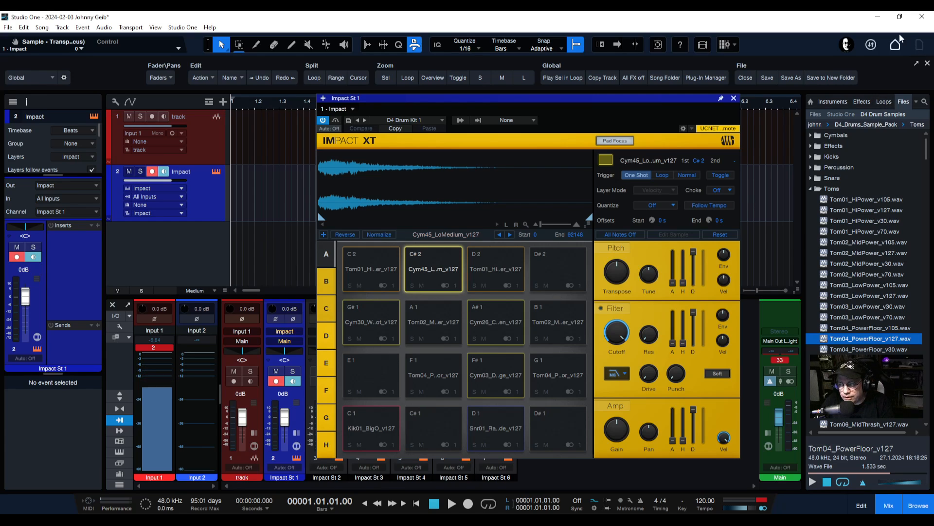
pyautogui.click(878, 17)
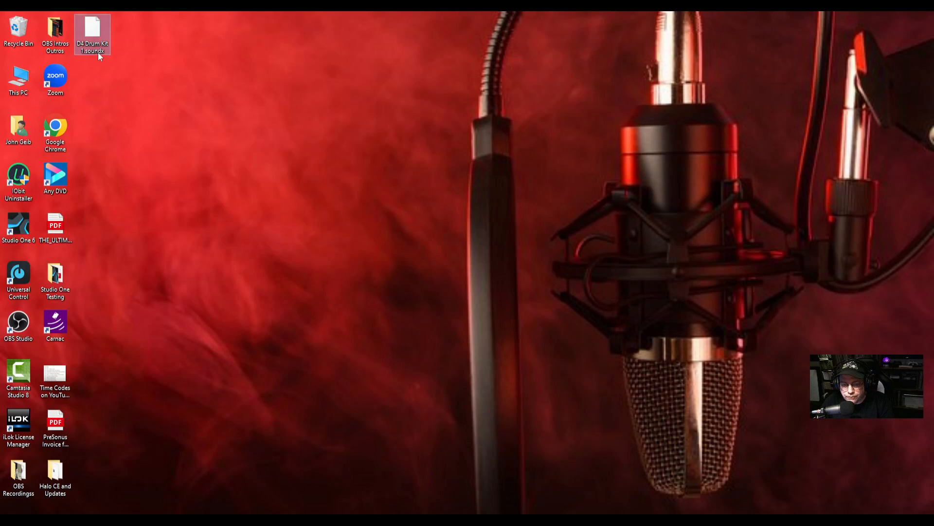
# Reposition the D4 Drum Kit 1 file on the desktop and switch back to Studio One
pyautogui.moveTo(94, 37)
pyautogui.mouseDown()
pyautogui.moveTo(240, 125)
pyautogui.moveTo(91, 32)
pyautogui.mouseUp()
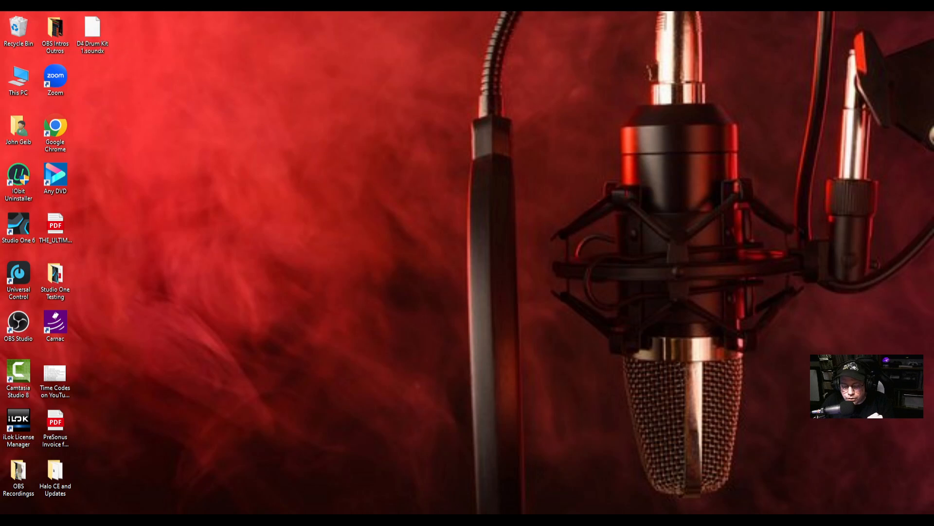
pyautogui.hotkey('alt', 'Tab')
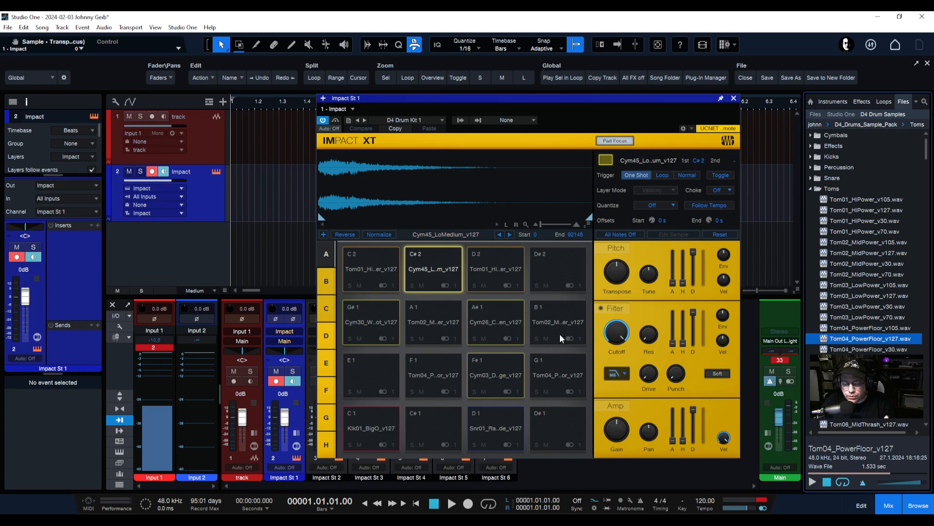
pyautogui.click(422, 121)
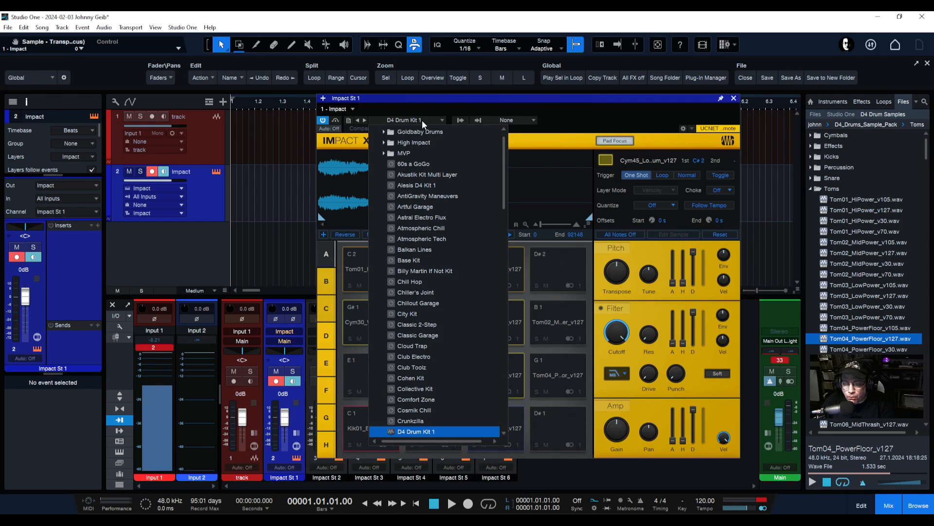
pyautogui.scroll(-4, 407, 329)
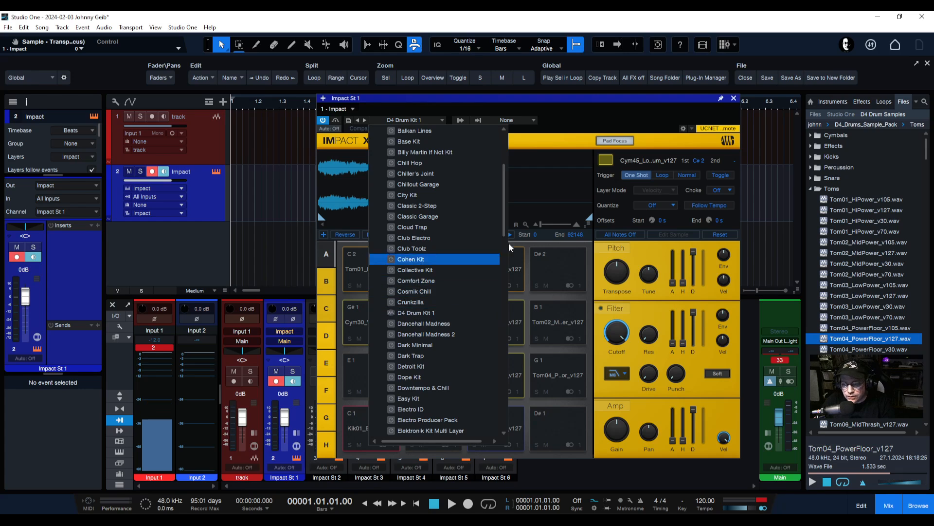
pyautogui.click(774, 18)
# Move D4 Drum Kit 1.soundx into the user's folder and restore Studio One
pyautogui.click(881, 20)
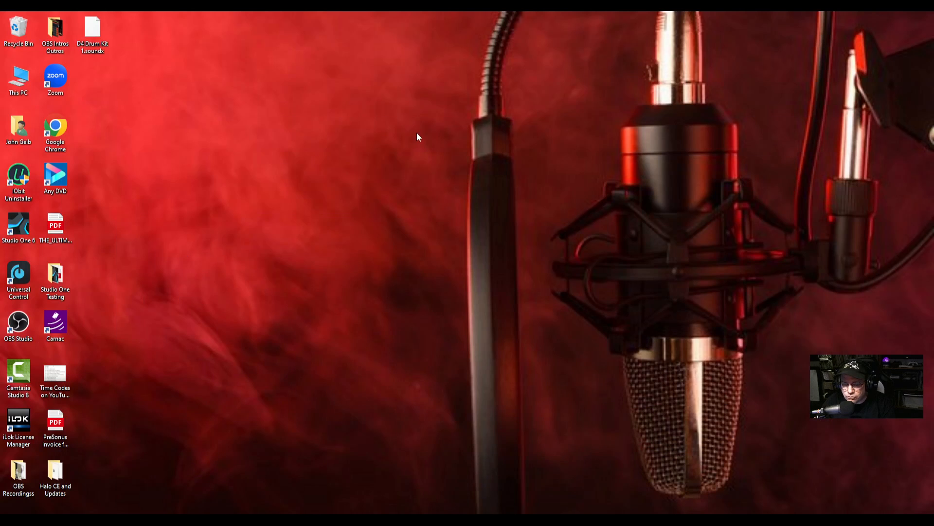
pyautogui.moveTo(94, 32); pyautogui.dragTo(18, 129)
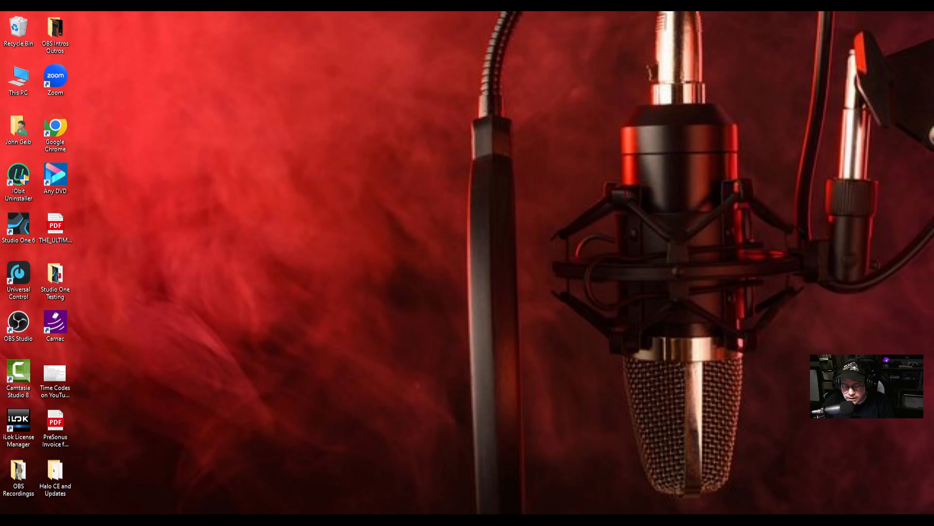
pyautogui.click(372, 522)
pyautogui.click(413, 120)
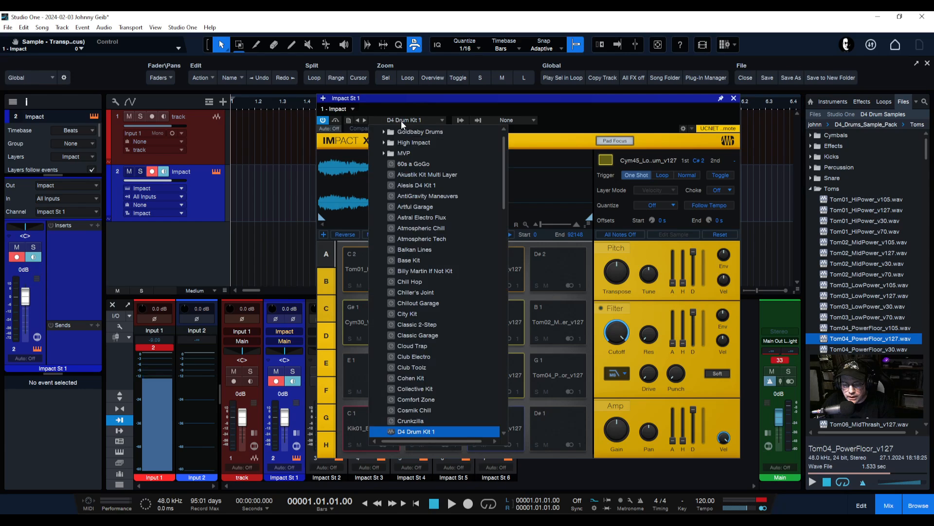
# Load the 60s a GoGo kit and audition several of its pads, including the Cymbal
pyautogui.click(412, 174)
pyautogui.click(557, 336)
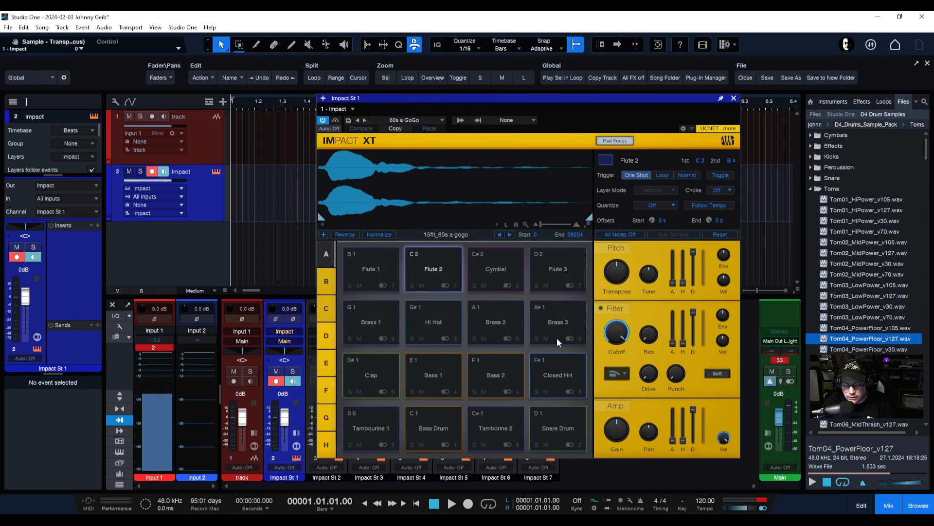
pyautogui.click(559, 326)
pyautogui.click(558, 276)
pyautogui.click(508, 270)
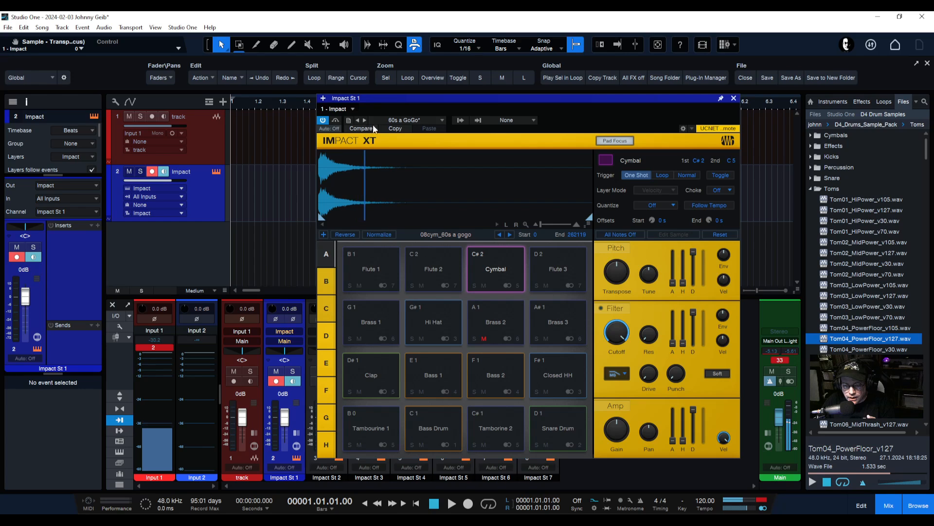
# Reload D4 Drum Kit 1 and audition its D2 tom, A#1 cymbal and Tom02 mid tom pads
pyautogui.click(408, 121)
pyautogui.scroll(-3, 443, 347)
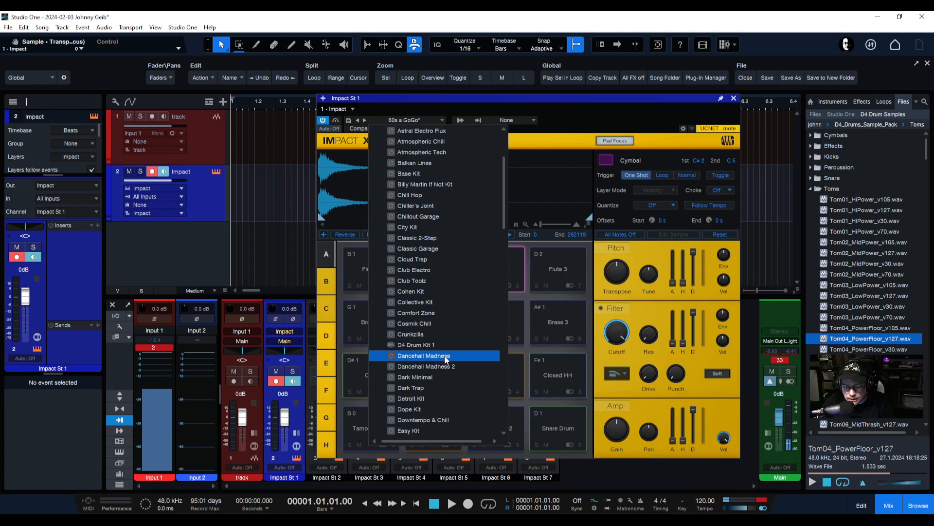
pyautogui.click(399, 346)
pyautogui.click(527, 343)
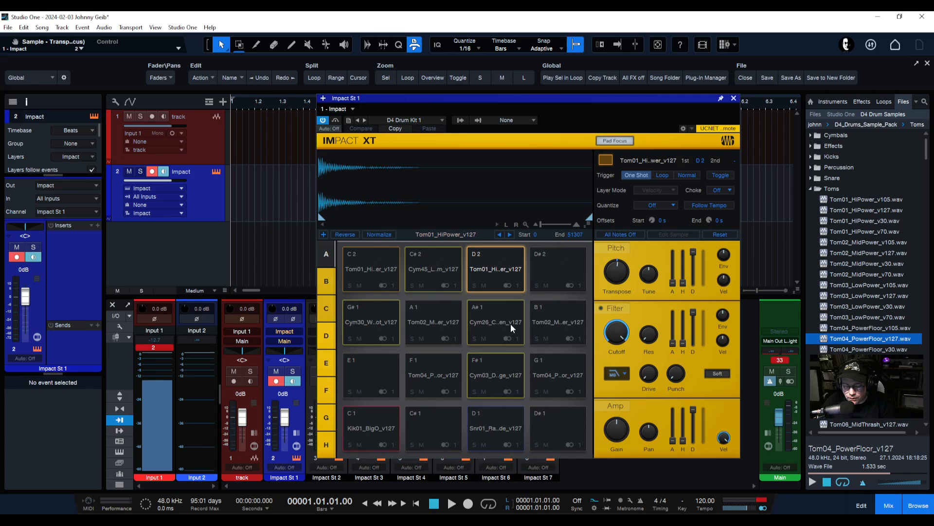
pyautogui.click(511, 323)
pyautogui.click(503, 258)
pyautogui.click(501, 334)
pyautogui.click(551, 333)
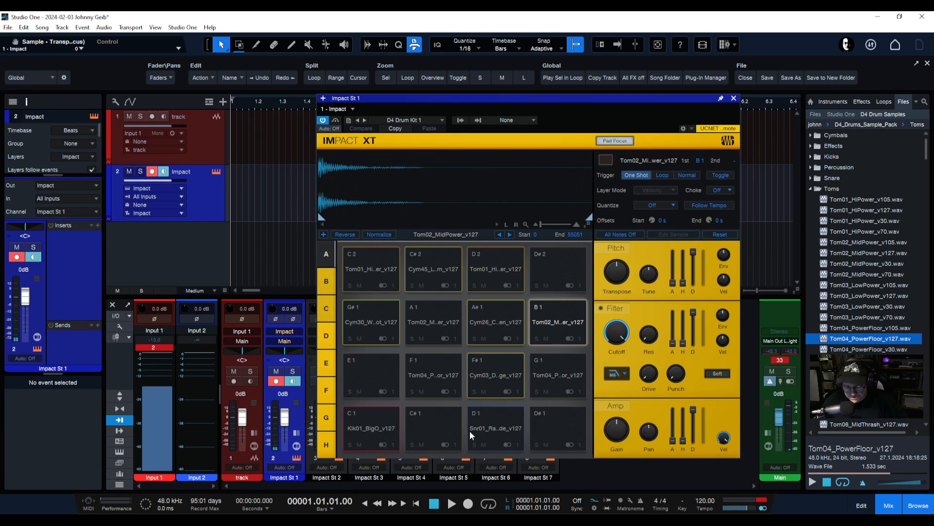
# Repeatedly audition the C1 kick and D1 snare pads, listening to the snare's long tail
pyautogui.click(378, 433)
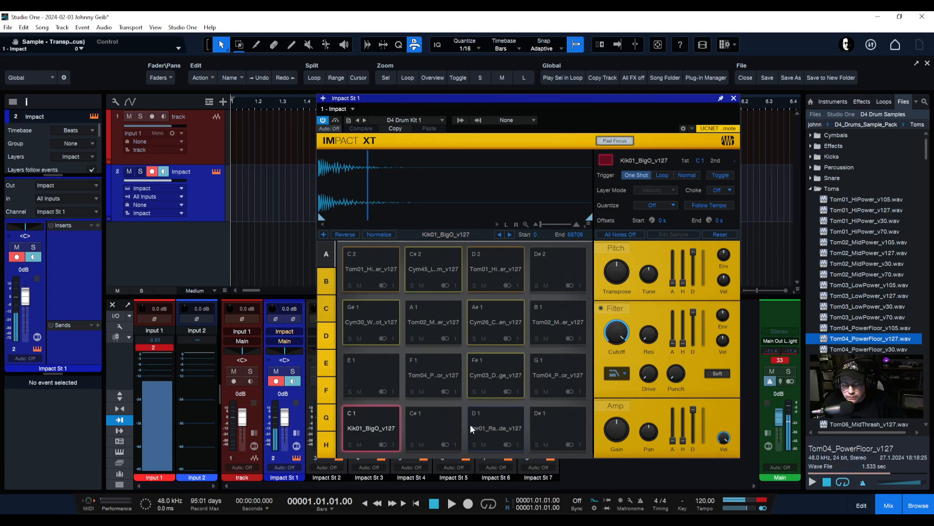
pyautogui.click(473, 425)
pyautogui.click(384, 426)
pyautogui.click(507, 423)
pyautogui.click(362, 425)
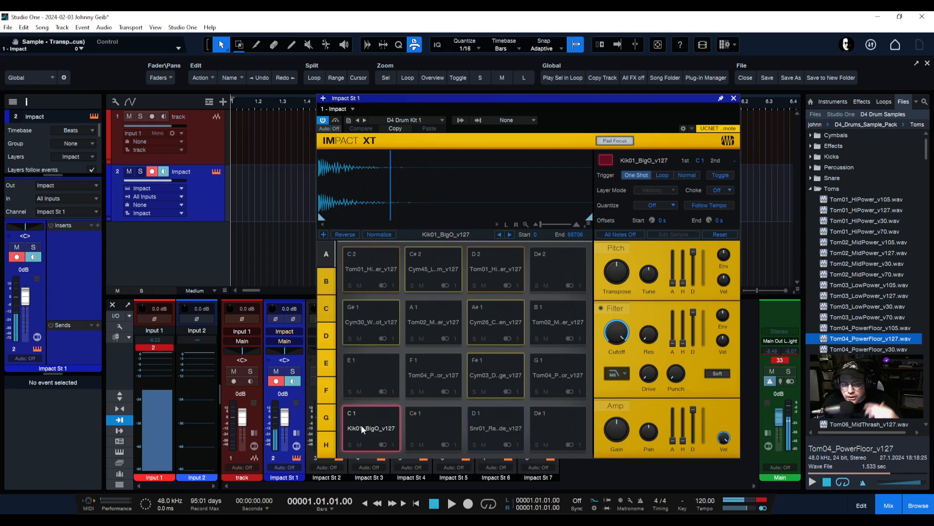
pyautogui.click(361, 425)
pyautogui.click(473, 426)
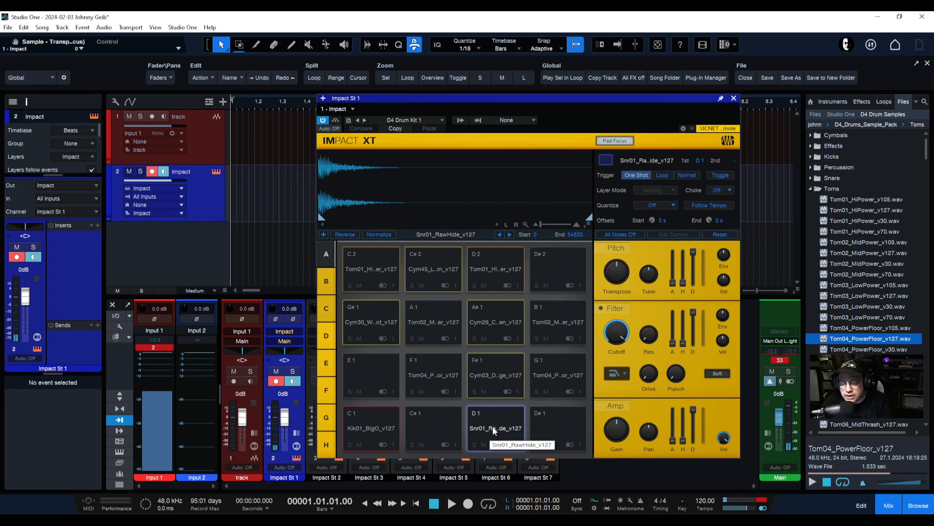
pyautogui.click(498, 427)
pyautogui.click(381, 428)
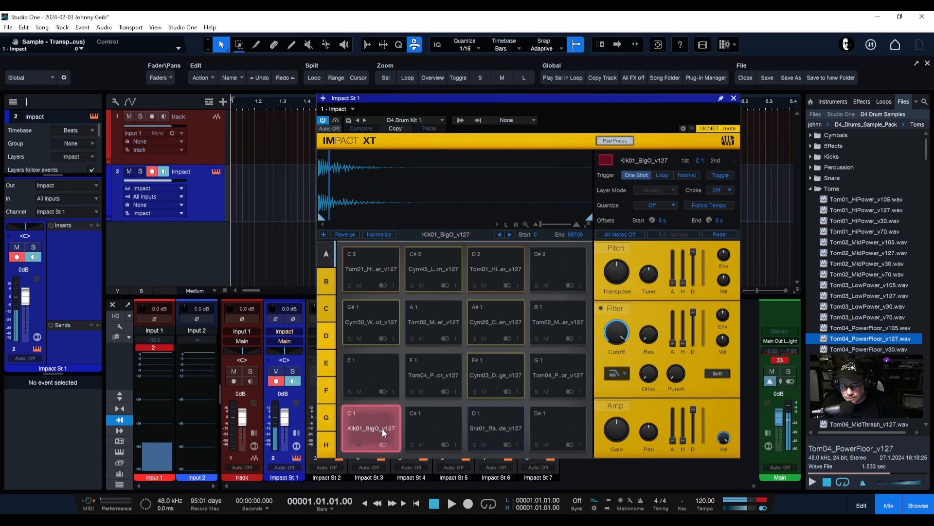
pyautogui.click(495, 429)
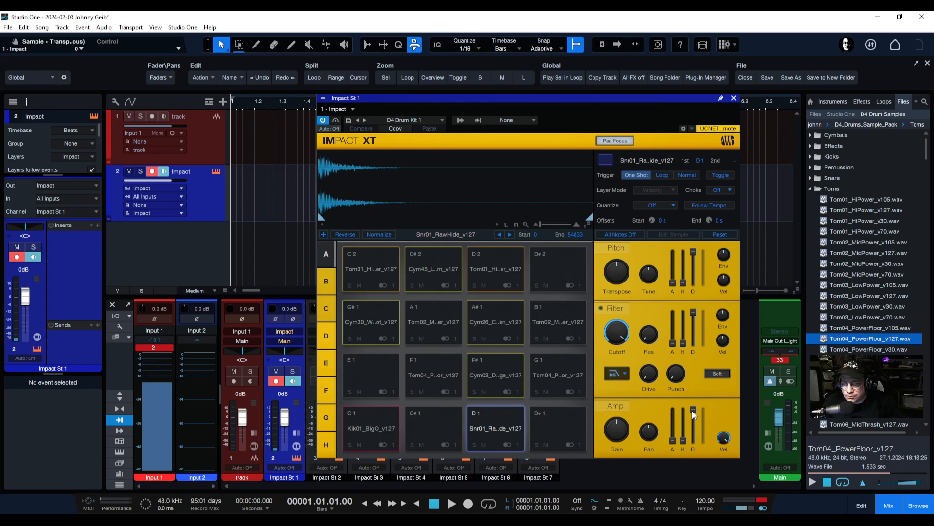
pyautogui.click(496, 425)
pyautogui.click(496, 424)
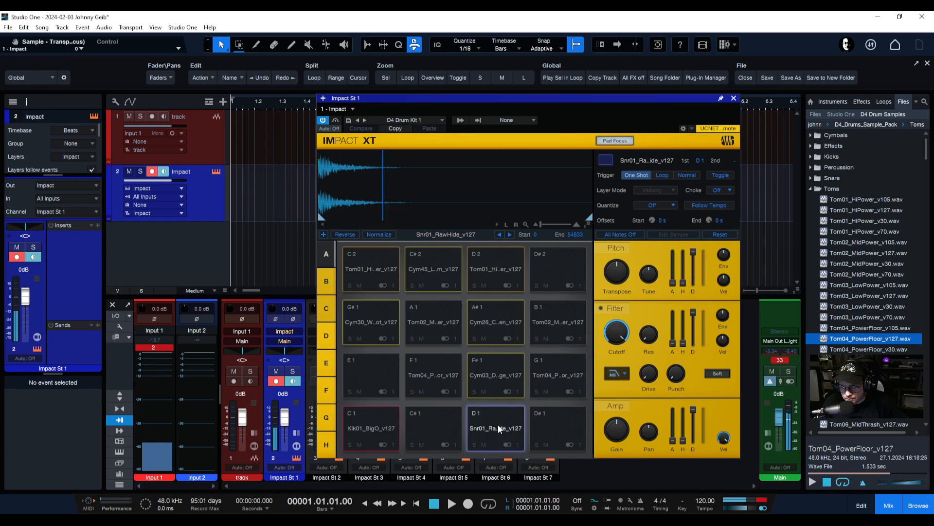
pyautogui.click(498, 424)
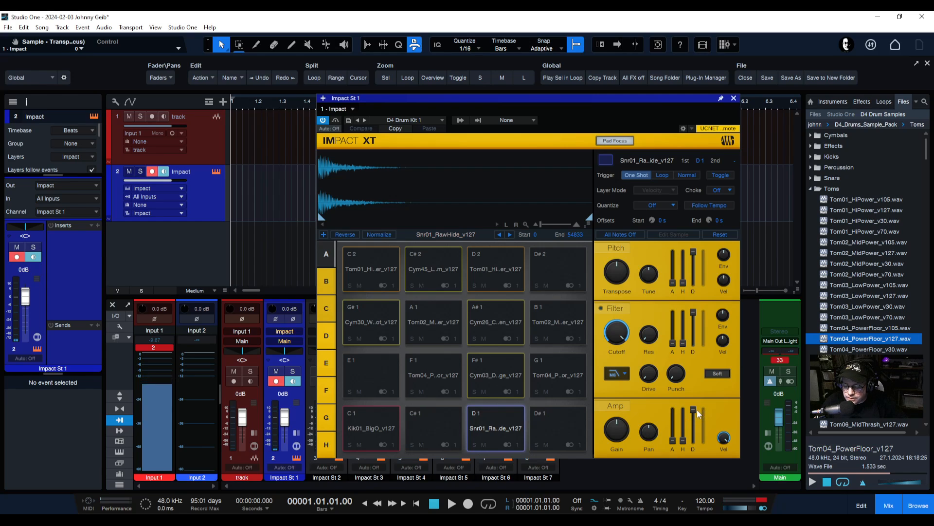
# Shorten the D1 snare's amp decay to about 1.9 s and the C1 kick's to about 1.2 s
pyautogui.moveTo(696, 408)
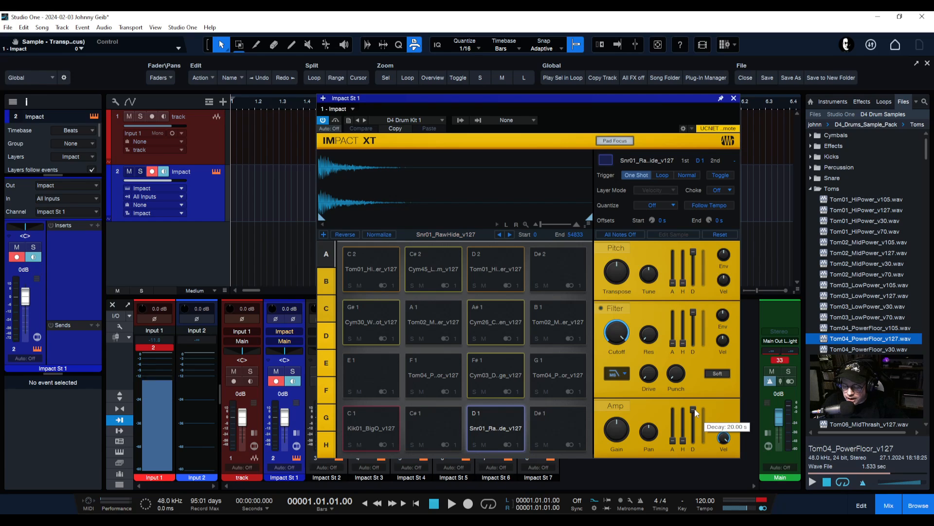
pyautogui.moveTo(694, 408); pyautogui.dragTo(695, 440)
pyautogui.click(509, 427)
pyautogui.click(493, 422)
pyautogui.click(500, 419)
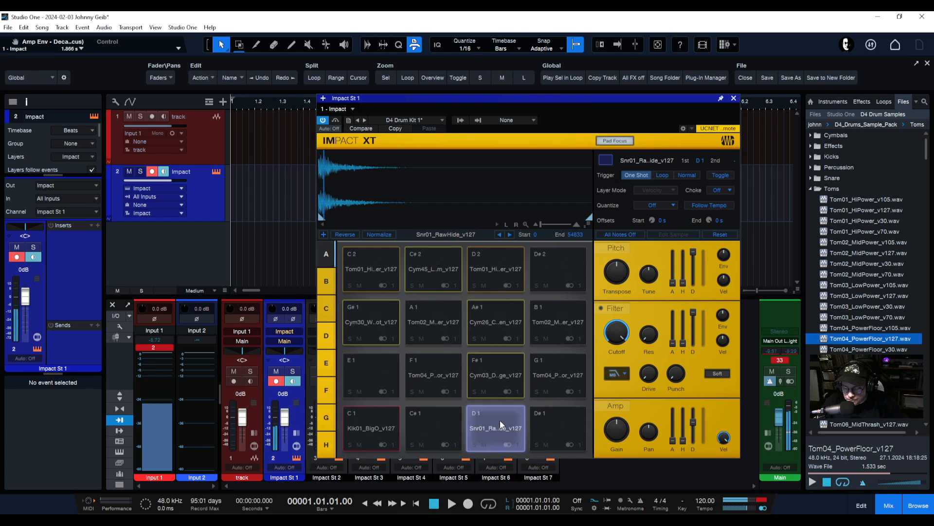
pyautogui.click(368, 421)
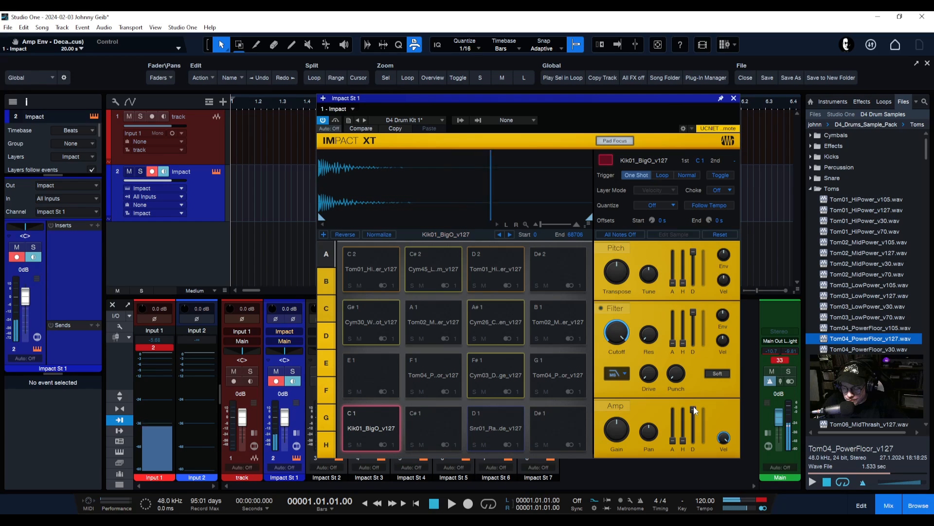
pyautogui.moveTo(693, 406); pyautogui.dragTo(694, 441)
pyautogui.click(343, 427)
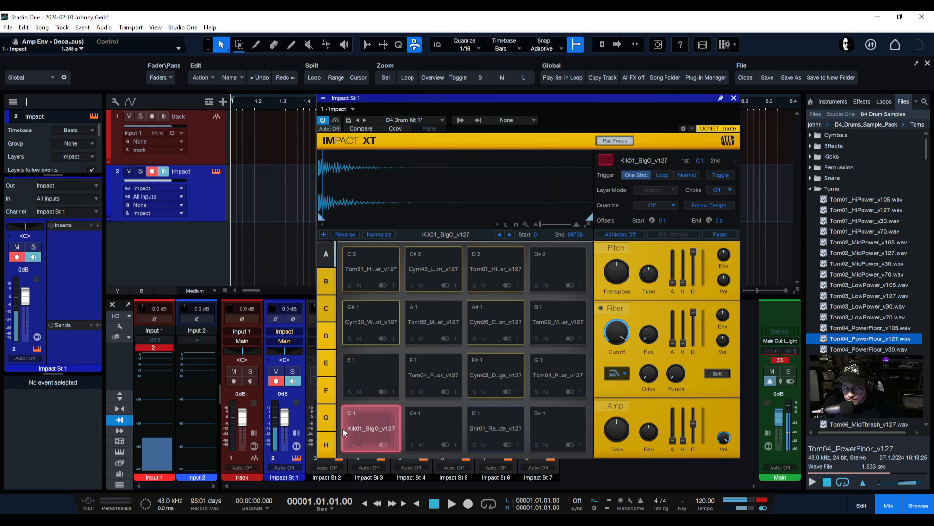
# Raise the D1 snare's amp attack to 376 ms and switch on its filter
pyautogui.click(490, 434)
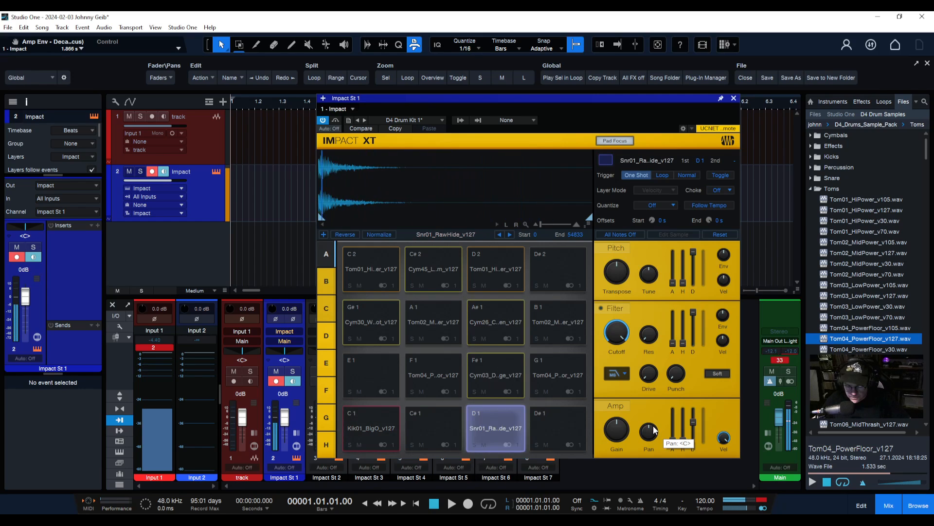
pyautogui.moveTo(673, 439)
pyautogui.mouseDown()
pyautogui.moveTo(673, 407)
pyautogui.moveTo(671, 456)
pyautogui.mouseUp()
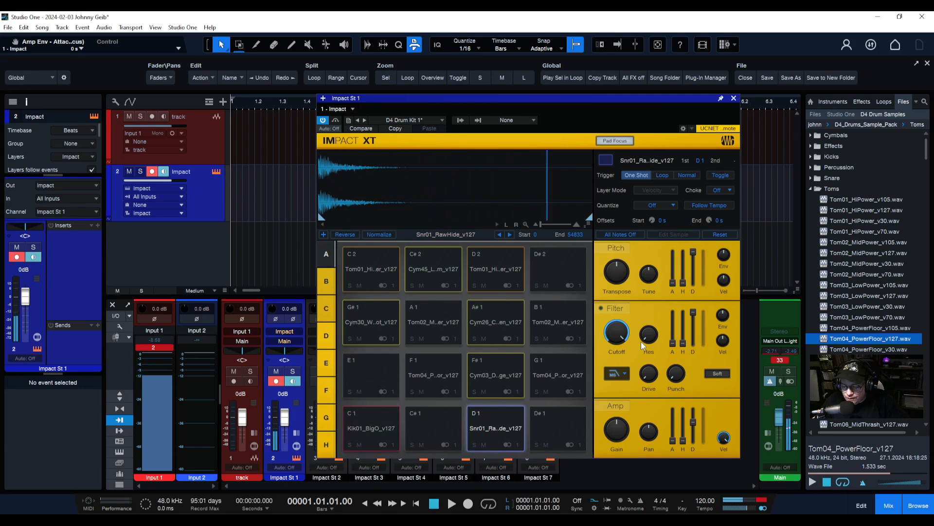
pyautogui.click(614, 306)
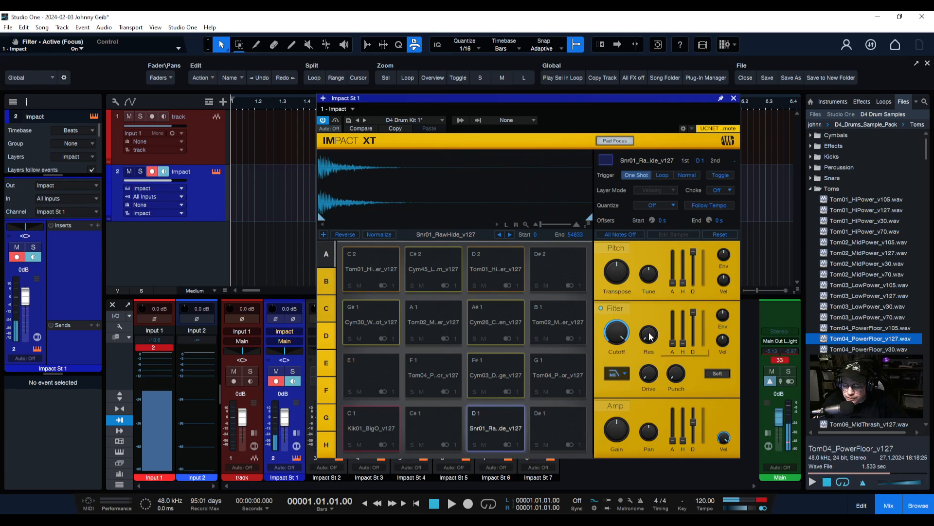
# Set the D1 snare's filter resonance to 22% and punch to 82.5%, then the C1 kick's resonance to 22%
pyautogui.moveTo(650, 336); pyautogui.dragTo(646, 314)
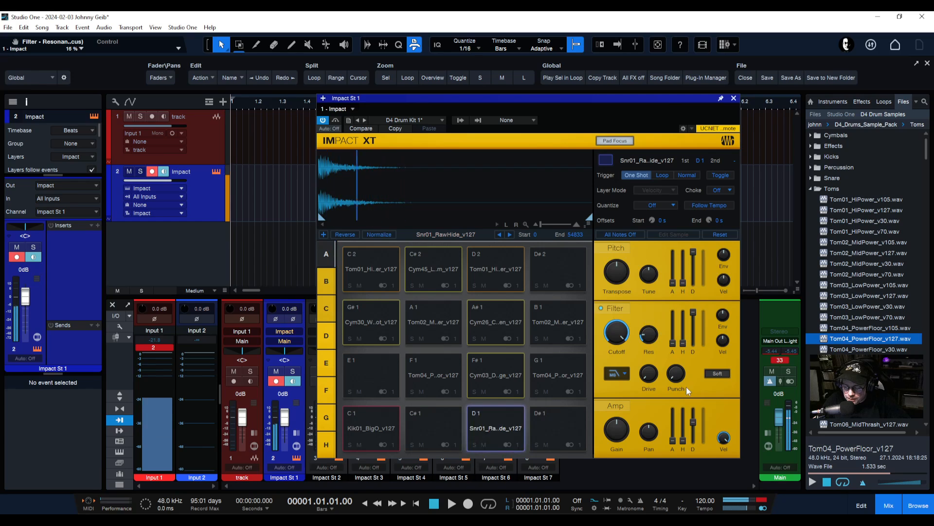
pyautogui.moveTo(678, 375)
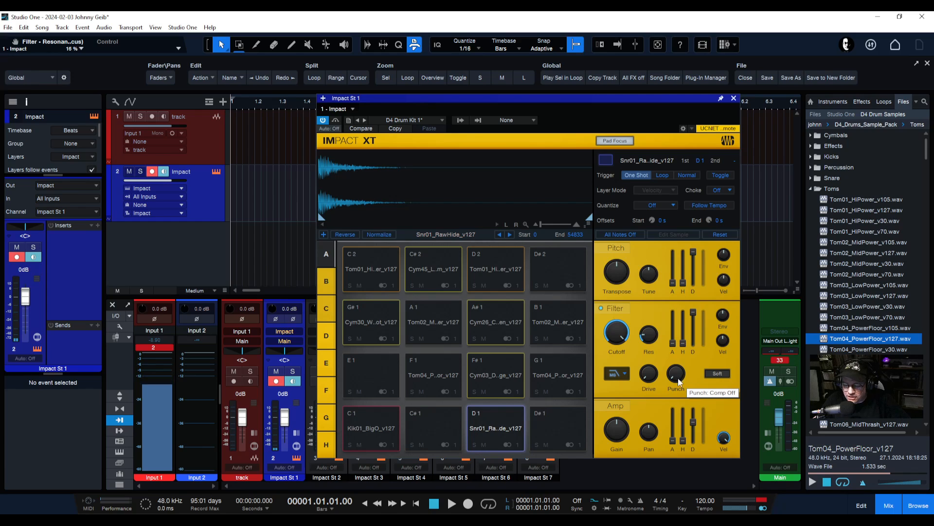
pyautogui.moveTo(680, 379); pyautogui.dragTo(672, 283)
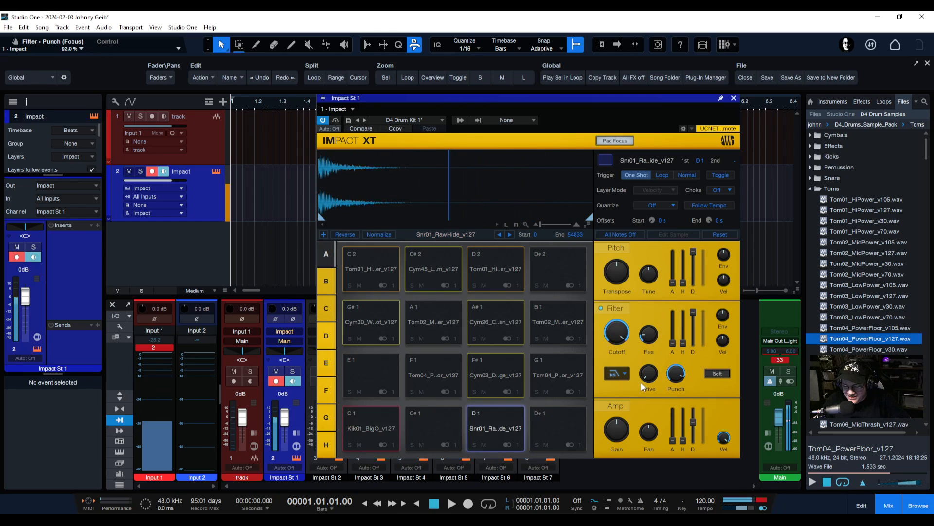
pyautogui.moveTo(675, 373); pyautogui.dragTo(674, 379)
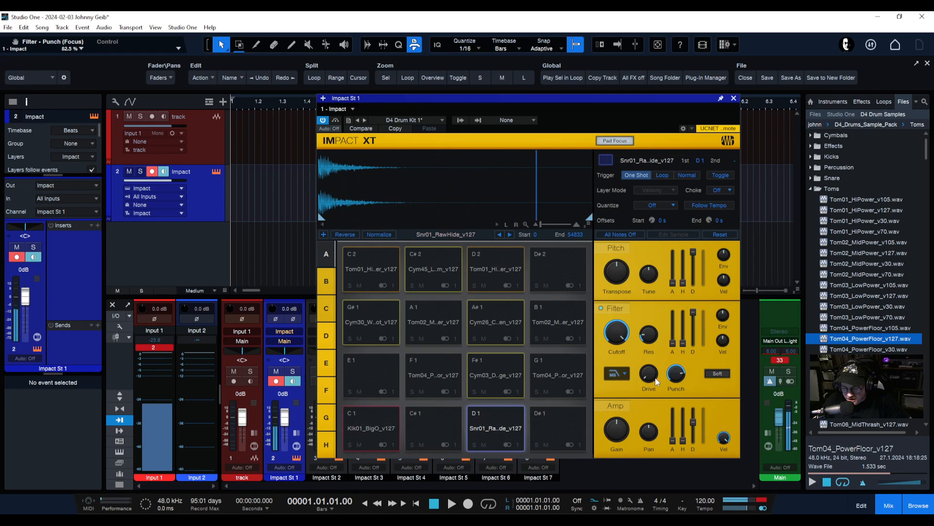
pyautogui.click(376, 422)
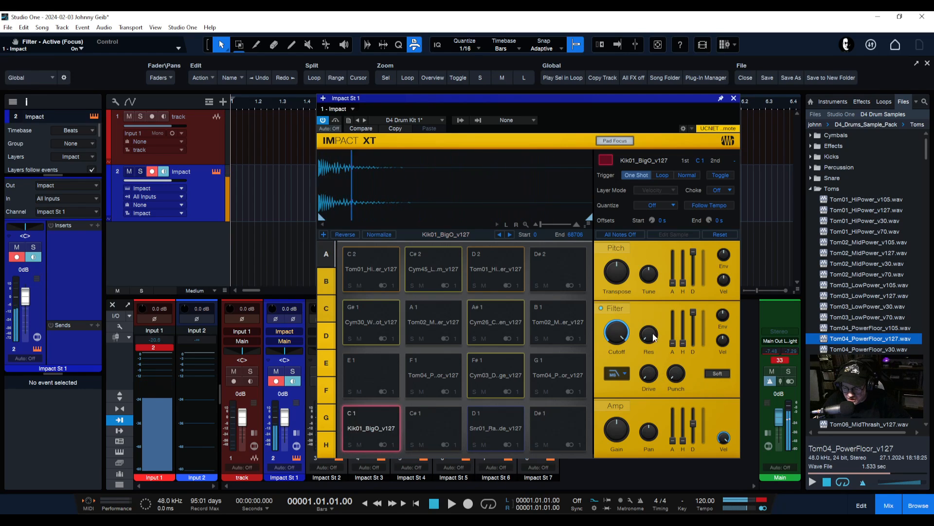
pyautogui.moveTo(646, 335); pyautogui.dragTo(663, 291)
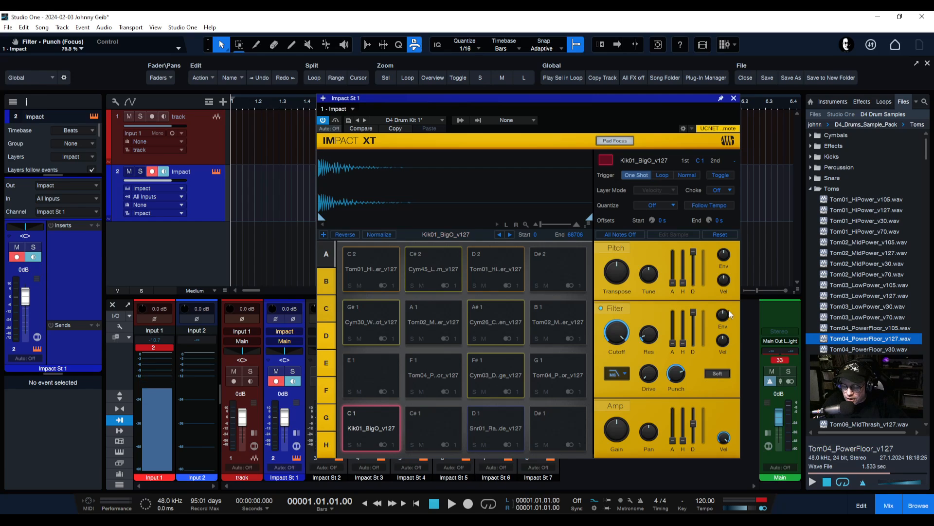
pyautogui.moveTo(724, 317)
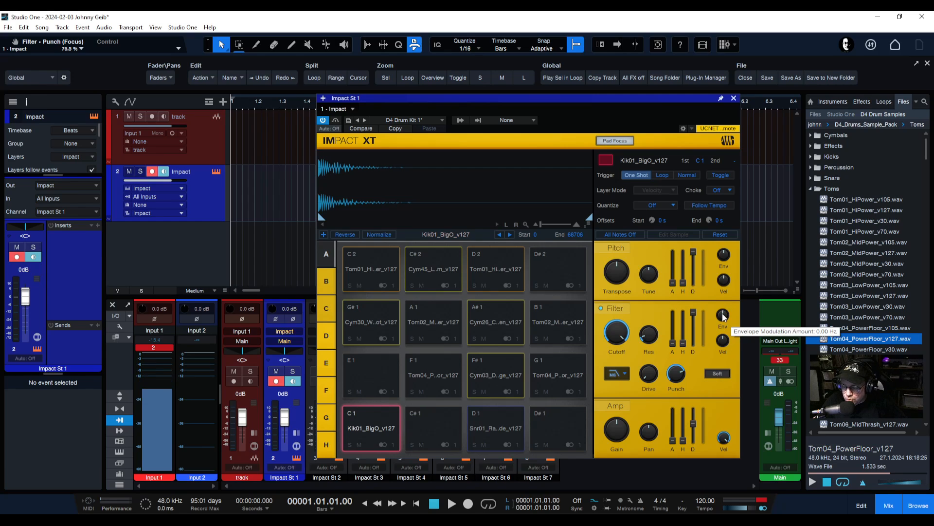